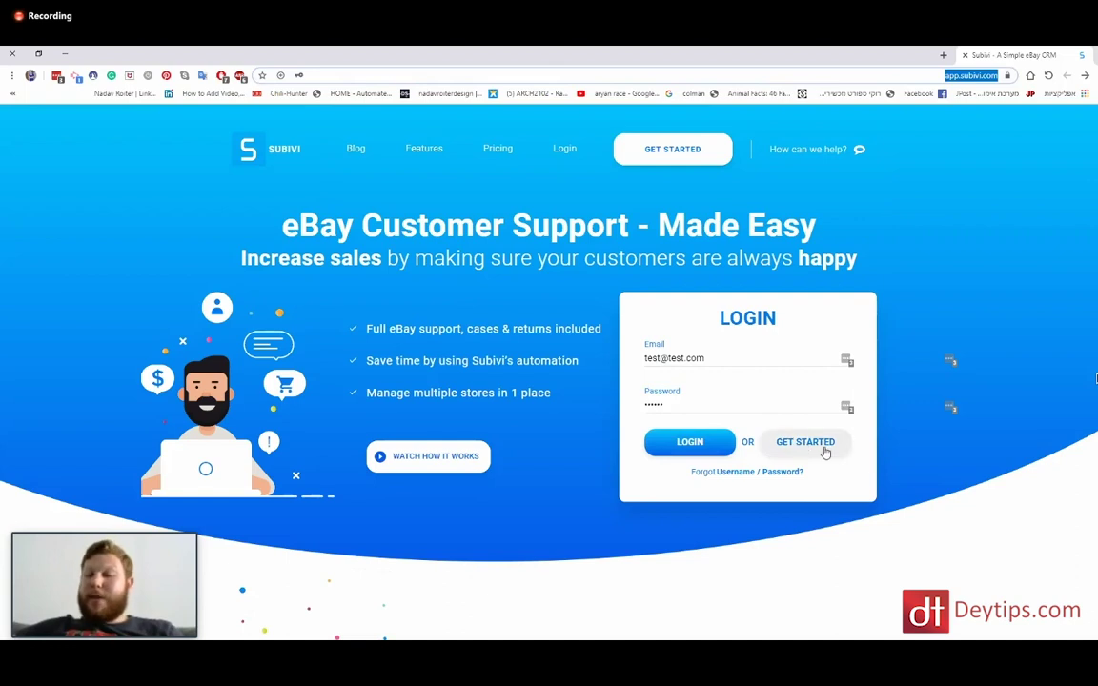
Log in with the prefilled account credentials, open the system, and go to the Sources settings.
left_click(688, 444)
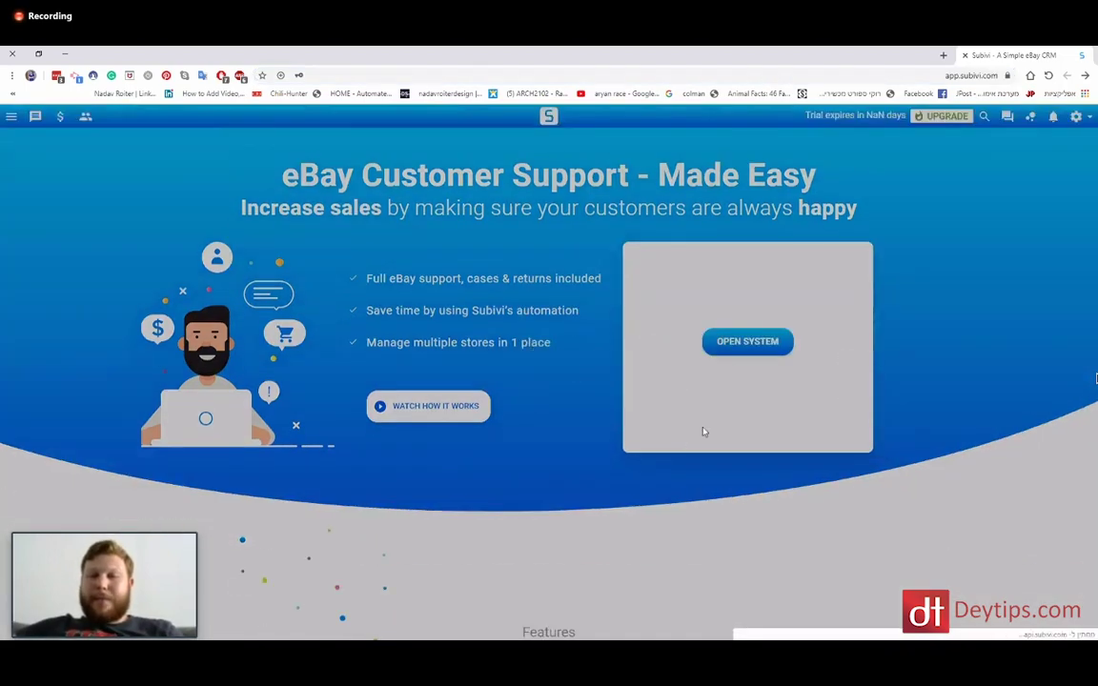
left_click(734, 341)
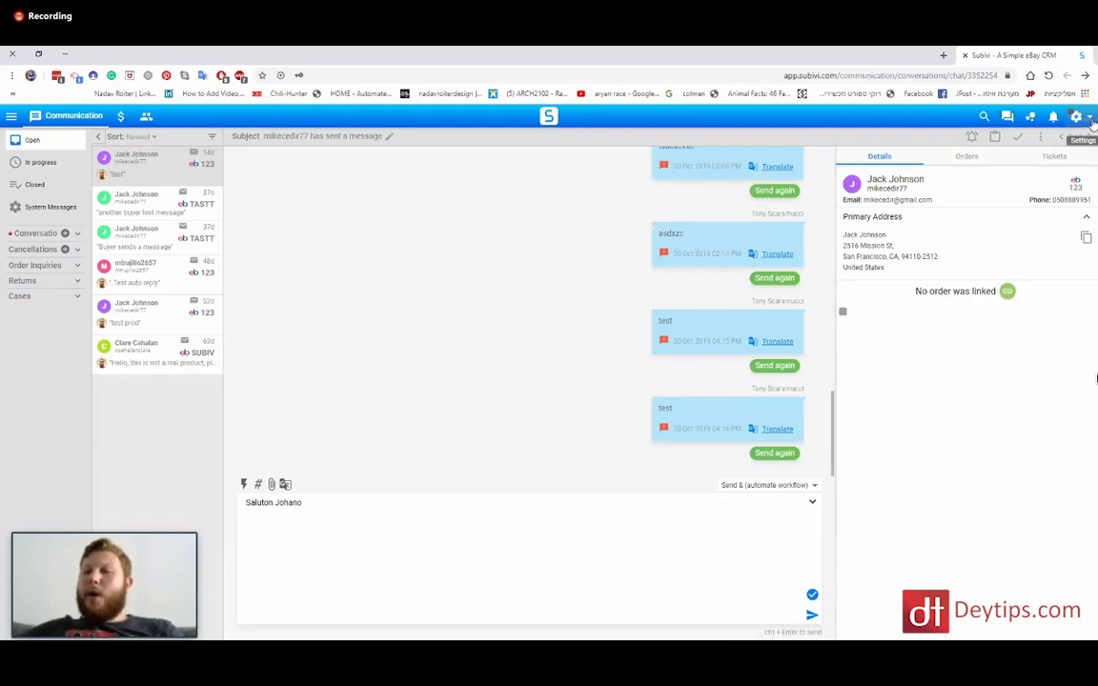
left_click(1091, 118)
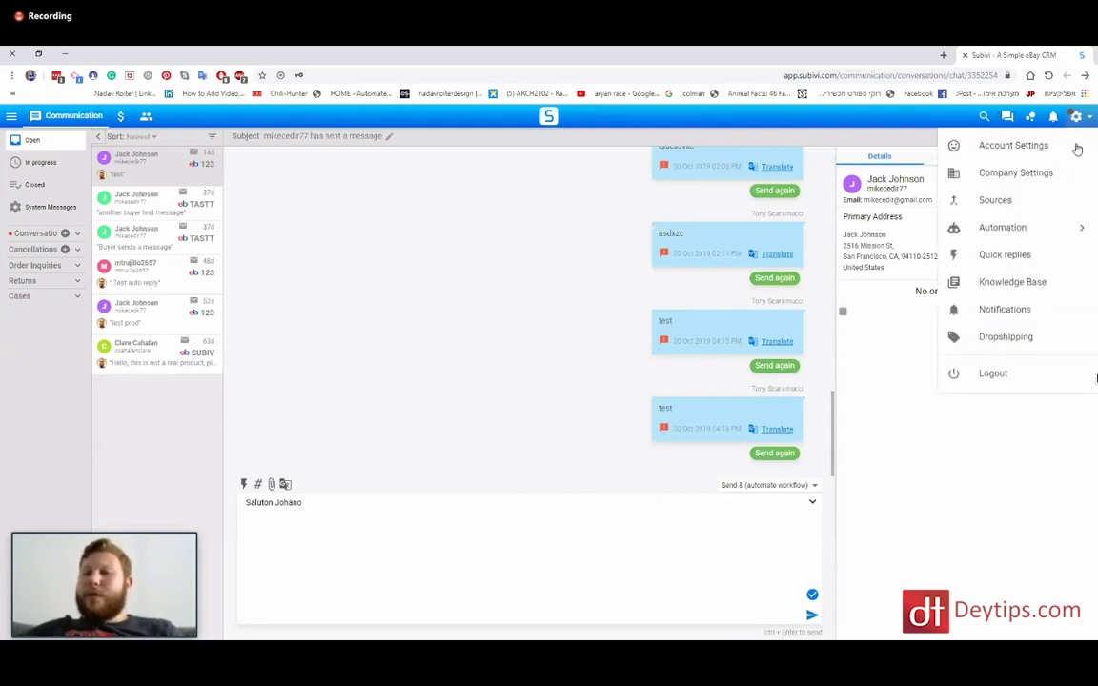
left_click(1010, 203)
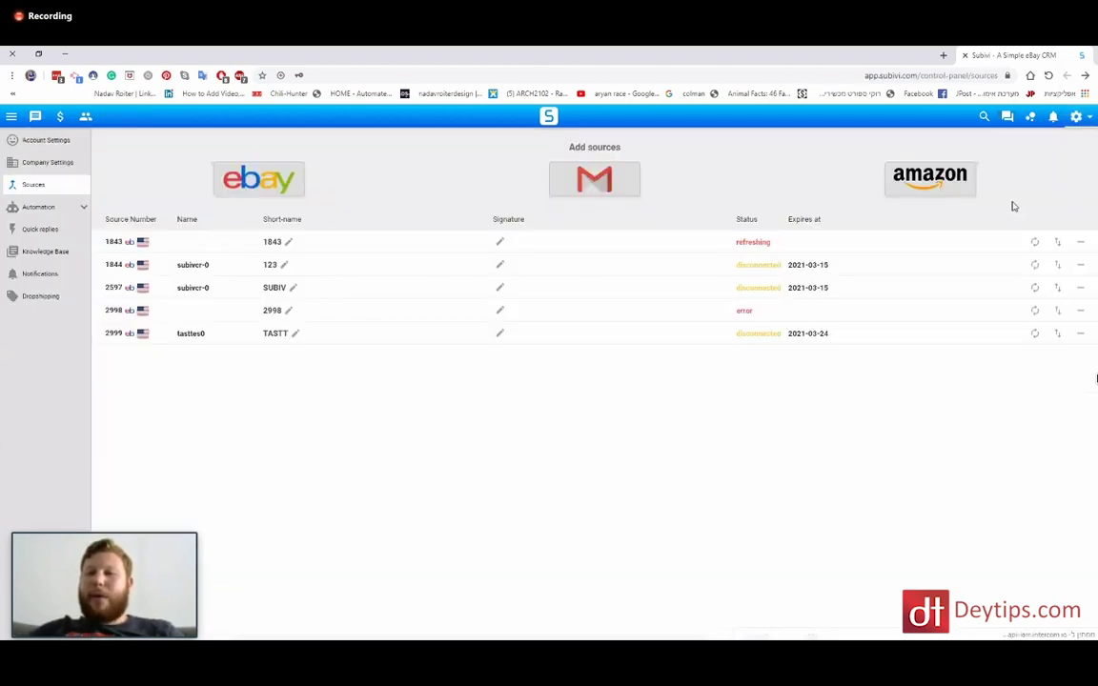
left_click(1091, 115)
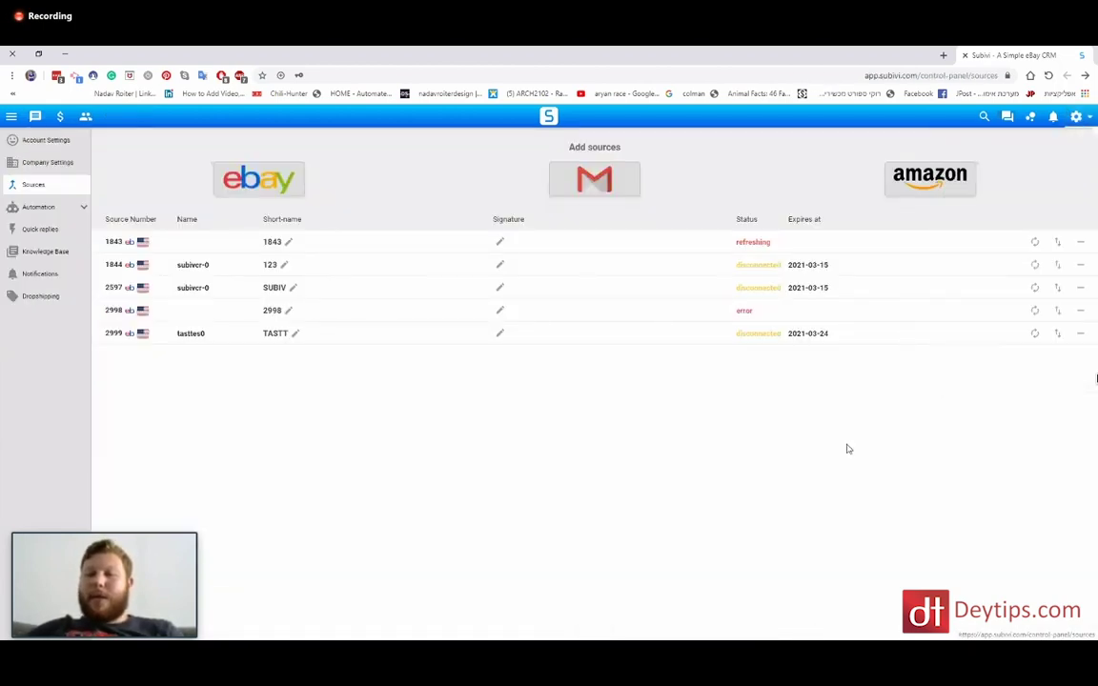
Try to add an eBay source with ebay-US as its origin.
left_click(218, 168)
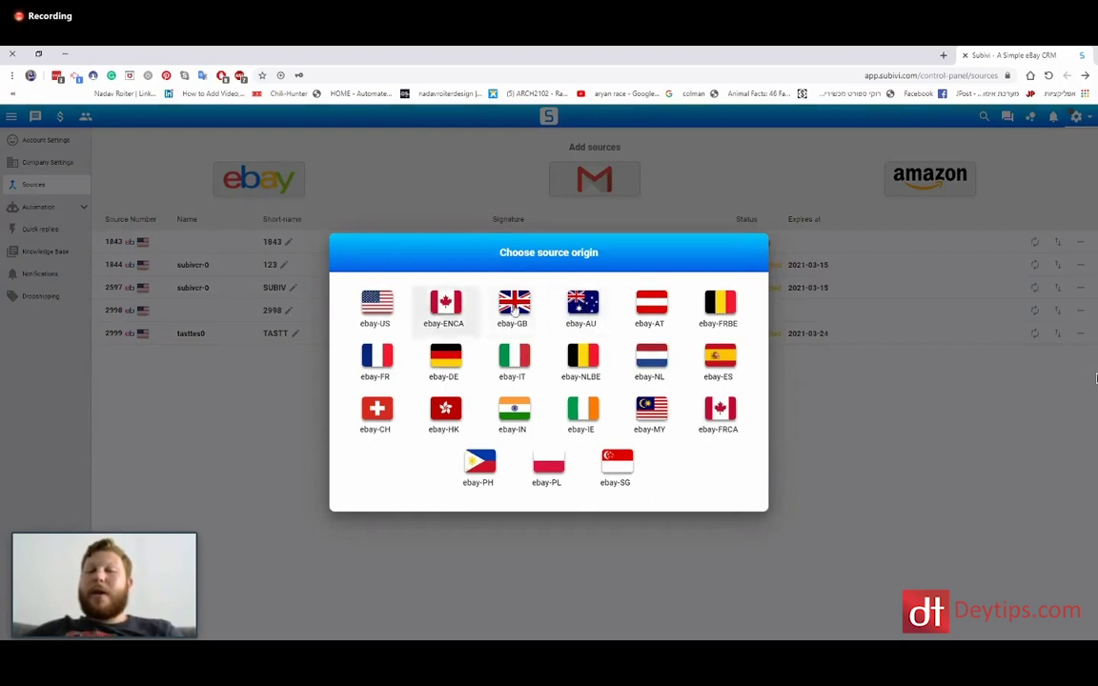
left_click(385, 309)
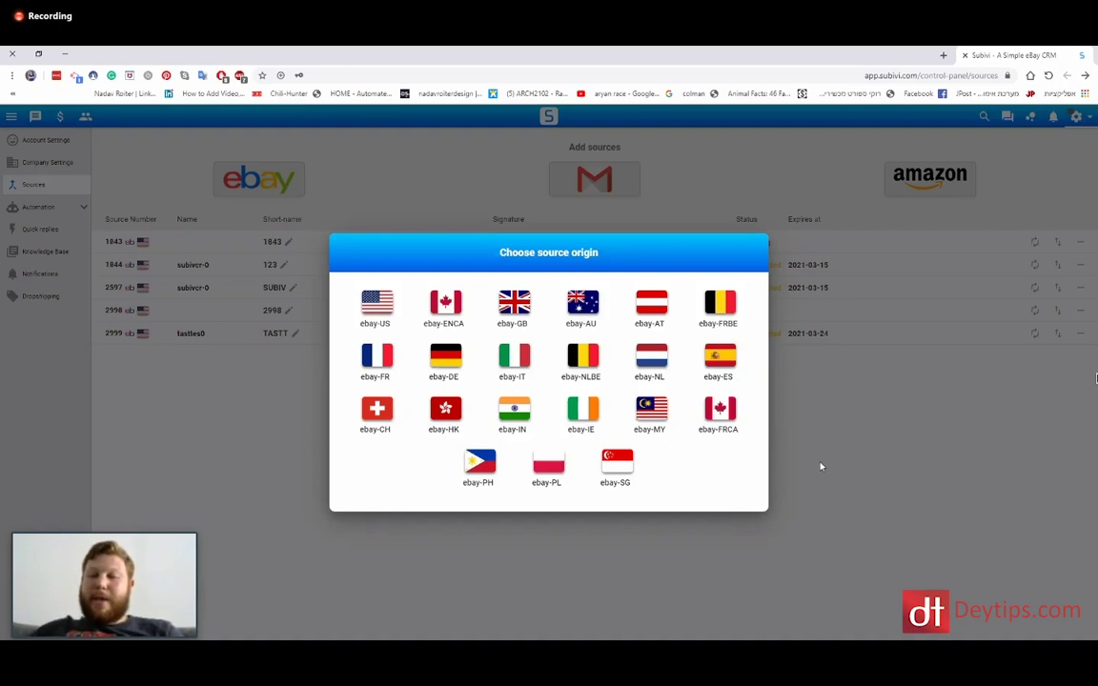
left_click(864, 424)
Open the Up-Sale auto-messages page in the automation settings.
left_click(1090, 115)
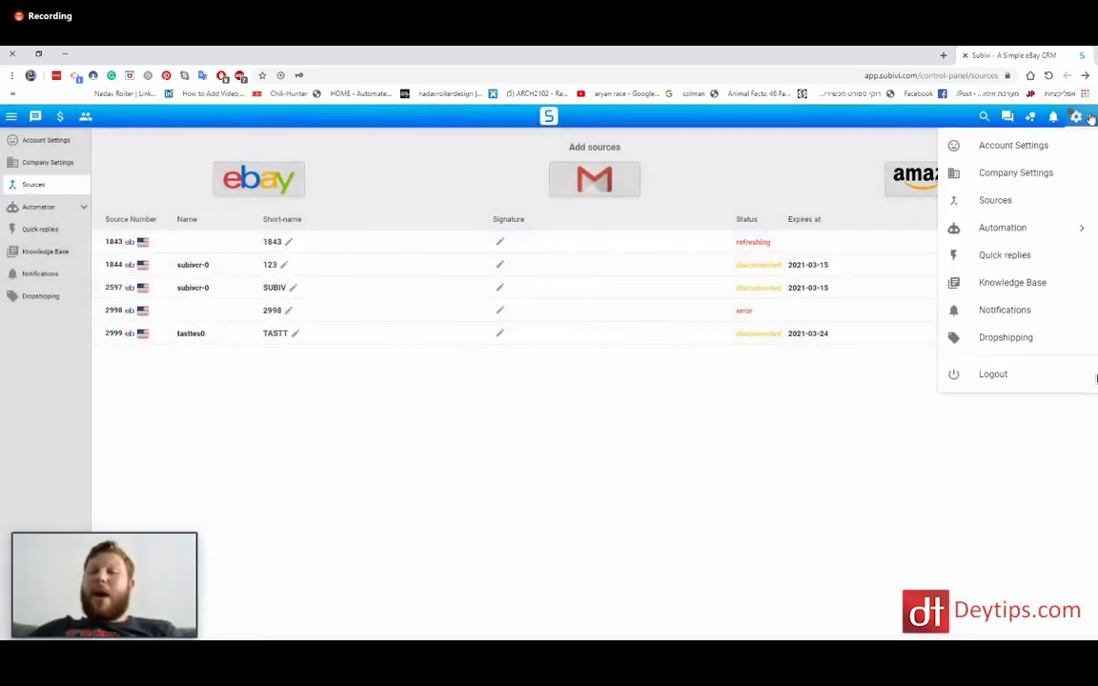
left_click(976, 228)
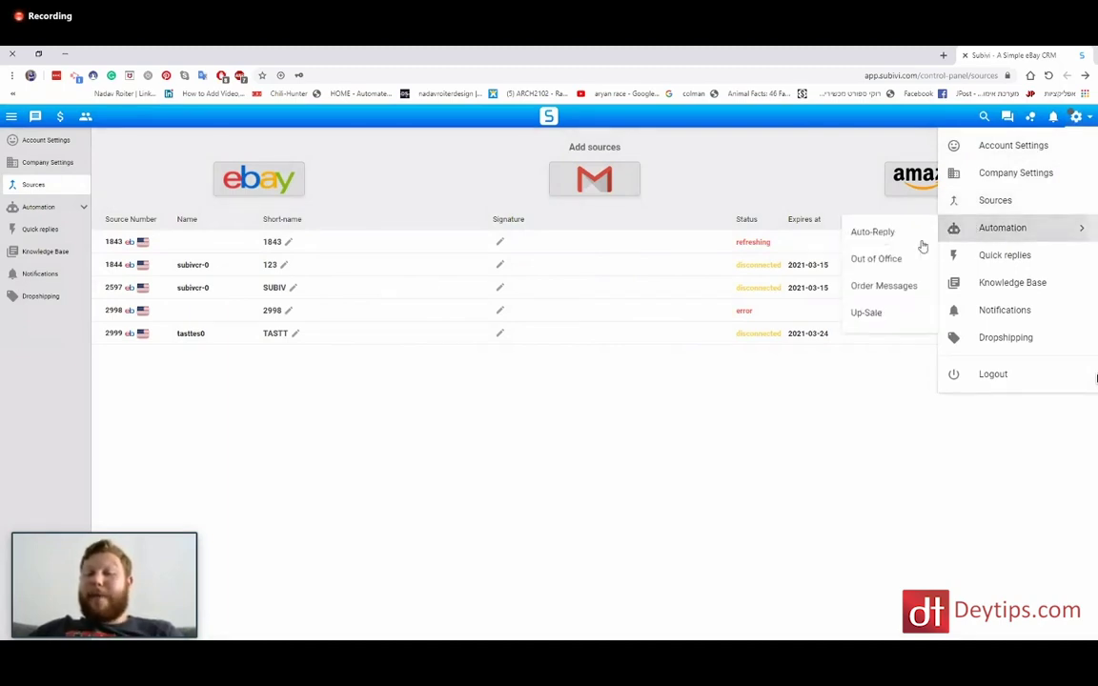
left_click(869, 316)
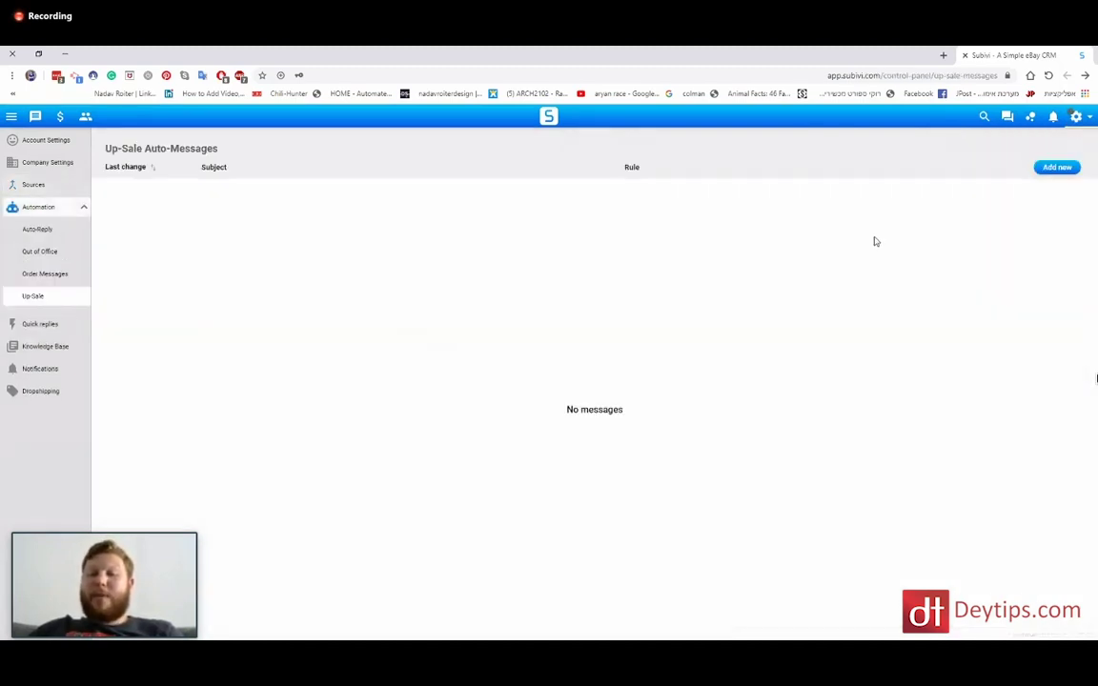
Start a new up-sale auto-message with a thank-you text that links to the iPhone leather case and offers 15% discount plus free shipping.
left_click(1056, 167)
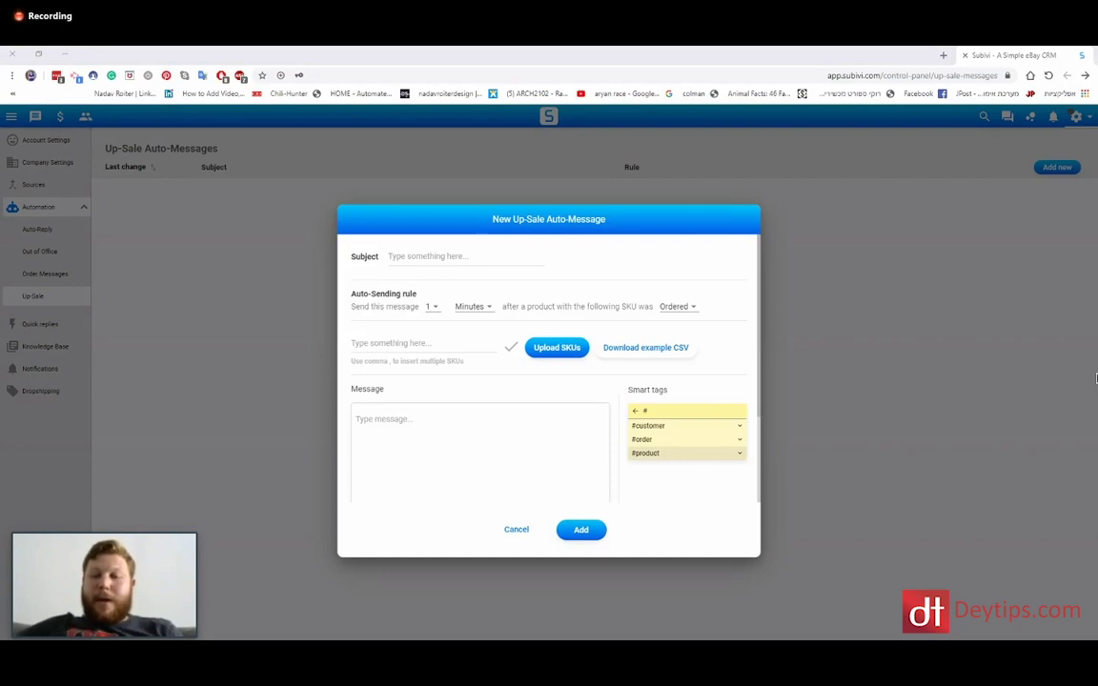
left_click(505, 436)
type("Hi John, Thanks you for your purchase! I am sure you will enjoy your new iPhone! I wanted to take this opportunity to make you a special offer. In addition to iPhones I also sell great leather cases which you can check out by going to this link: https://www.ebay.com/itm/Genuine-Apple-iPhone-SE-Leather-Case-Product-Red-New-with-slight-marks If you are interested in buying an iPhone case, I would like to offer you a 15% discount as well as free shipping on both items. The coupon has been set for this item and you will receive it automatically by clicking on the above link. Thanks and all the best, Nate")
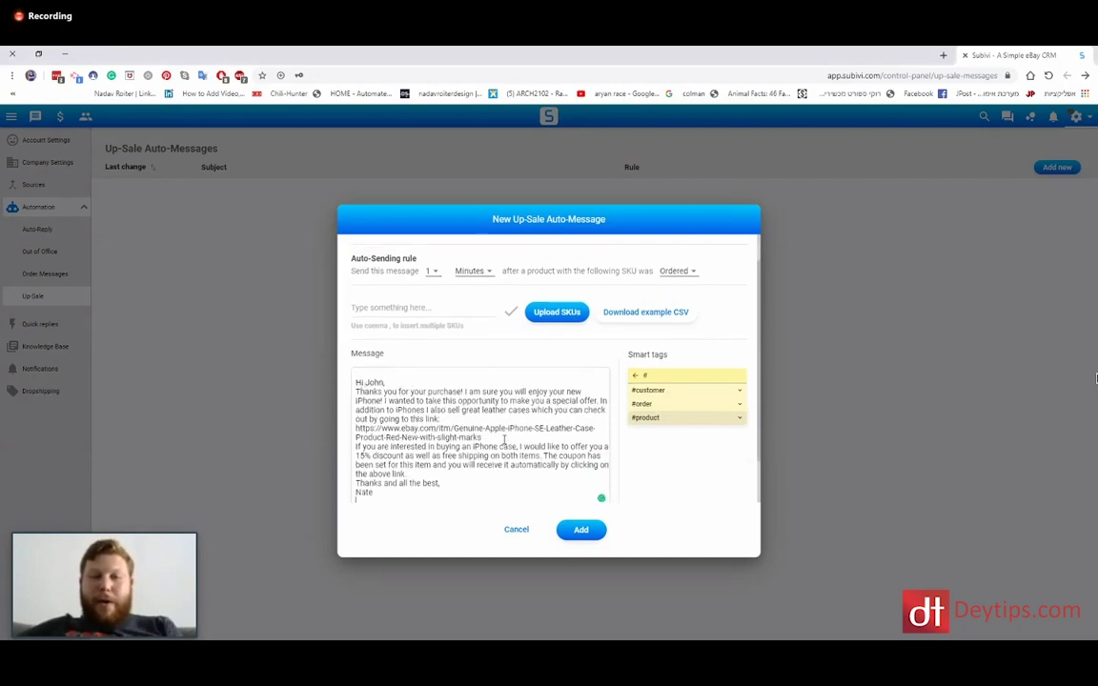
Set the subject of the up-sale message to "Congradualtion on your purchase.".
scroll(430, 284, "up", 1)
left_click(413, 257)
type("Congratual")
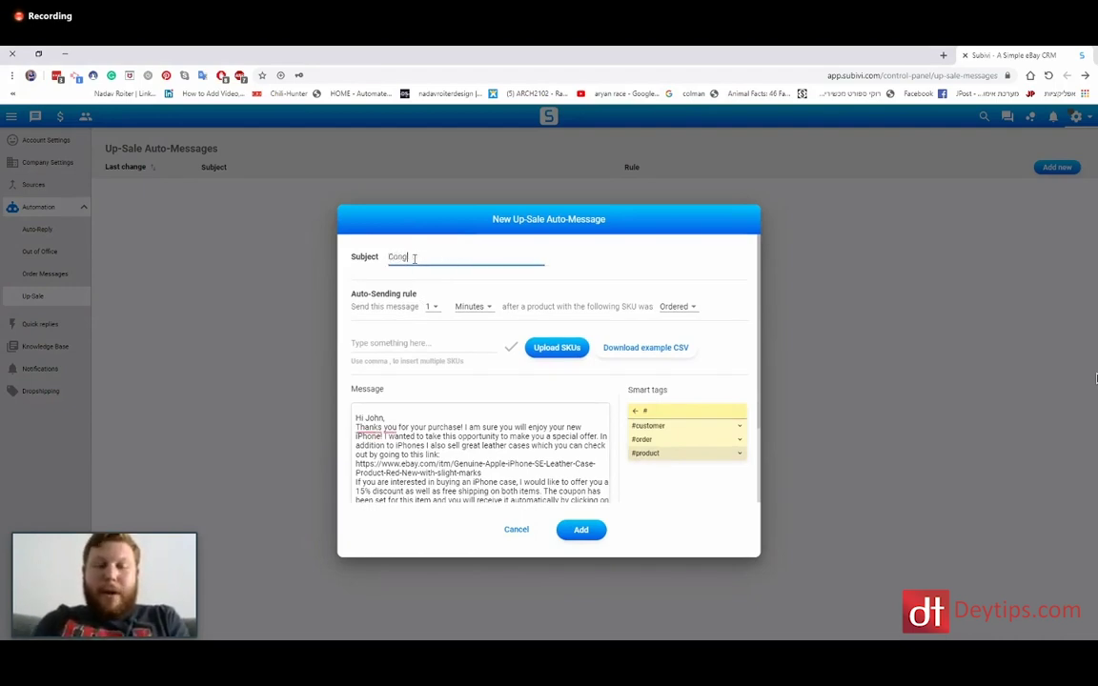
type("tion on your ")
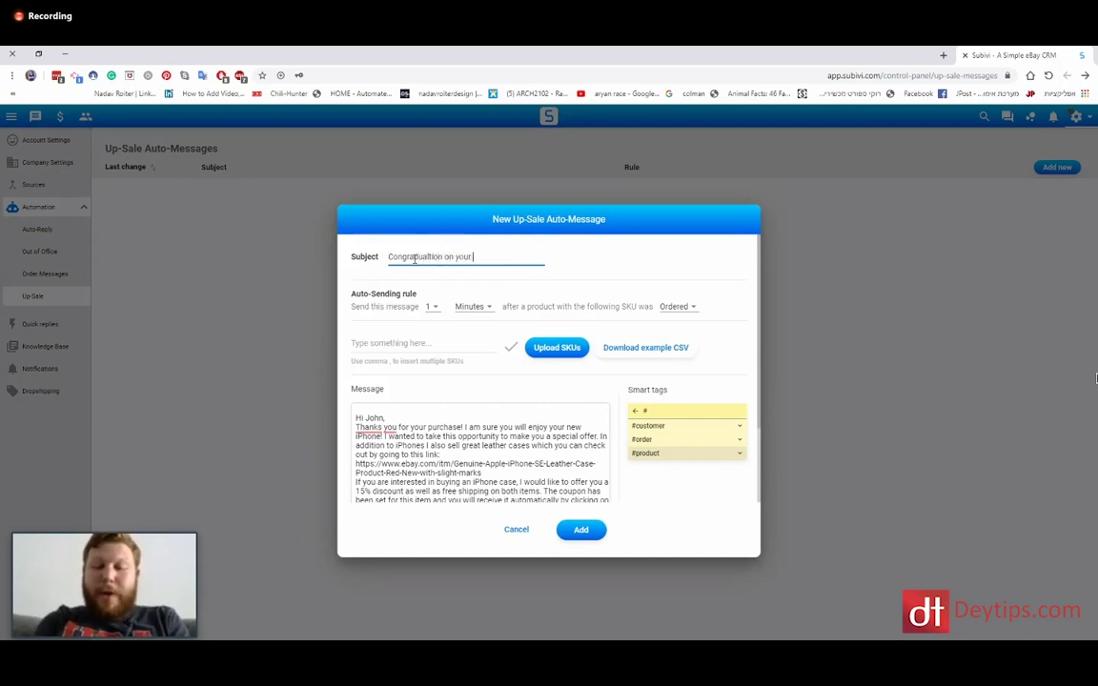
type("purchase.")
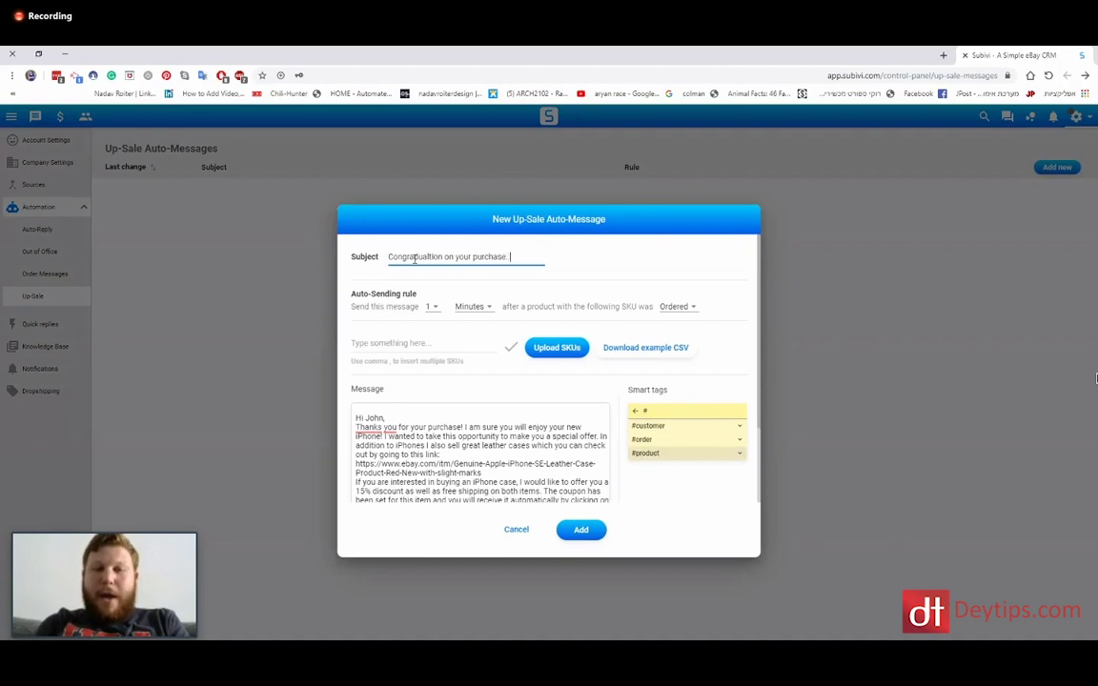
Set the auto-sending rule to 1 minute after a product with the given SKU was Ordered.
left_click(434, 309)
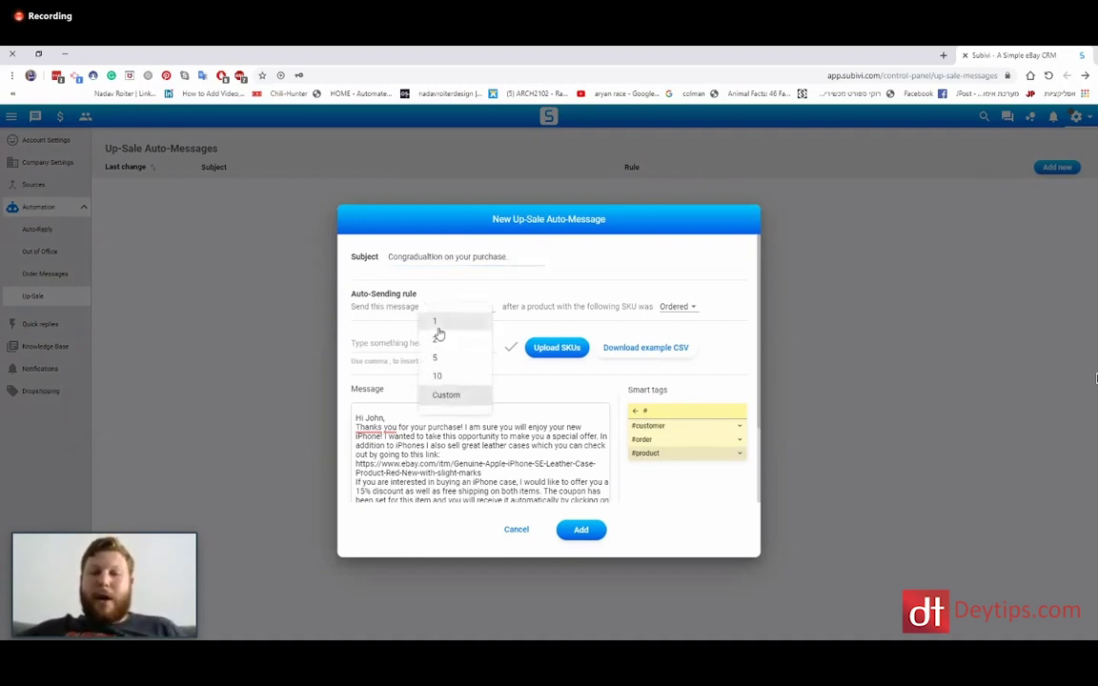
left_click(435, 324)
left_click(471, 307)
left_click(477, 316)
left_click(676, 306)
left_click(682, 324)
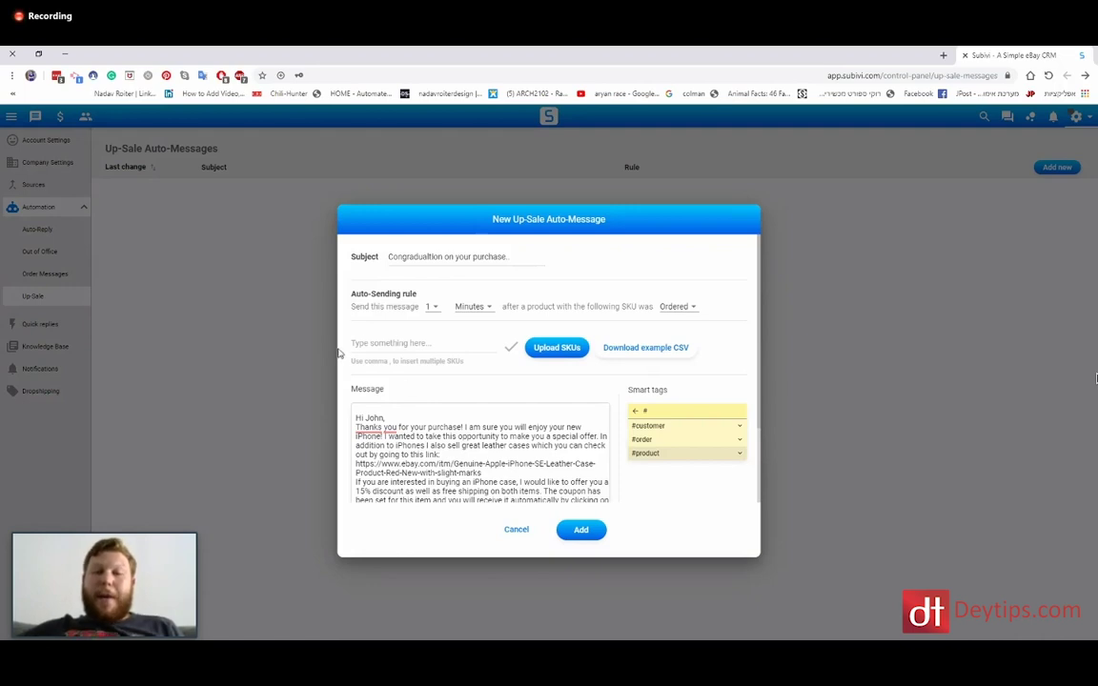
Enter "Iphone 7 red" as the product SKU for the auto-sending rule.
left_click(367, 344)
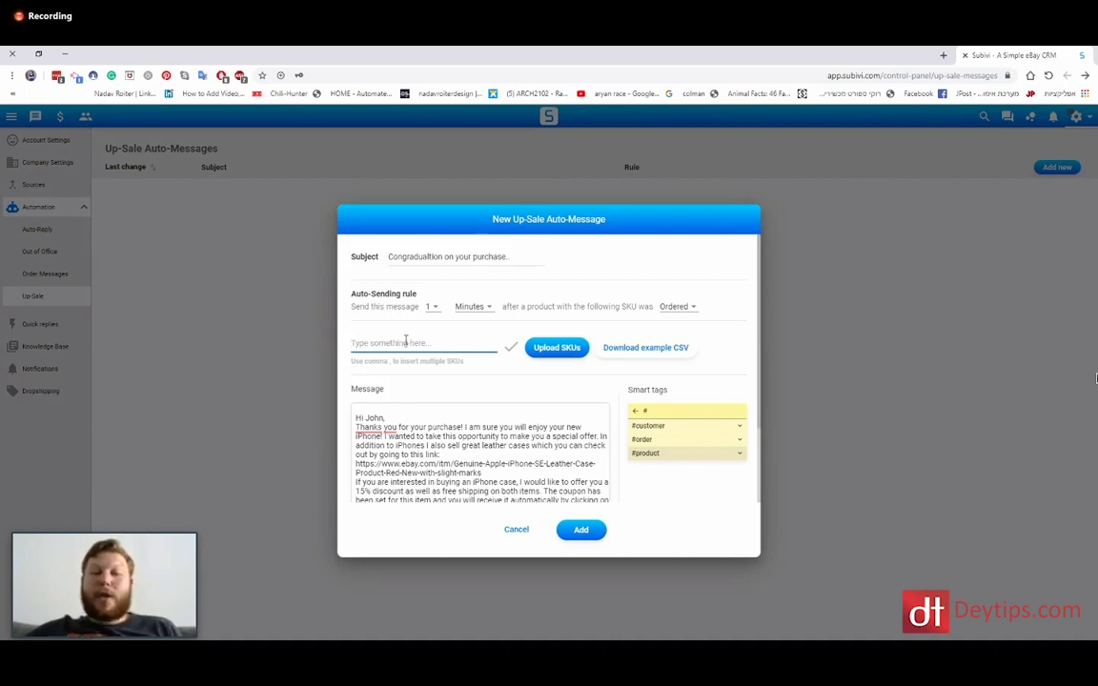
type("Iphone")
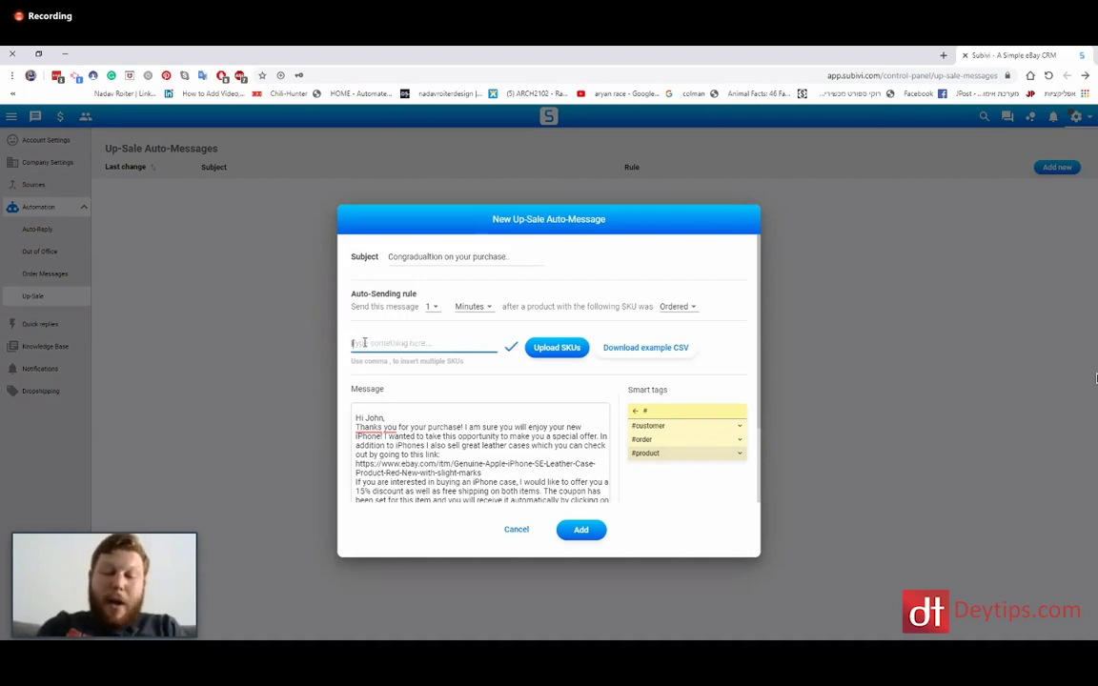
type(" 7 ")
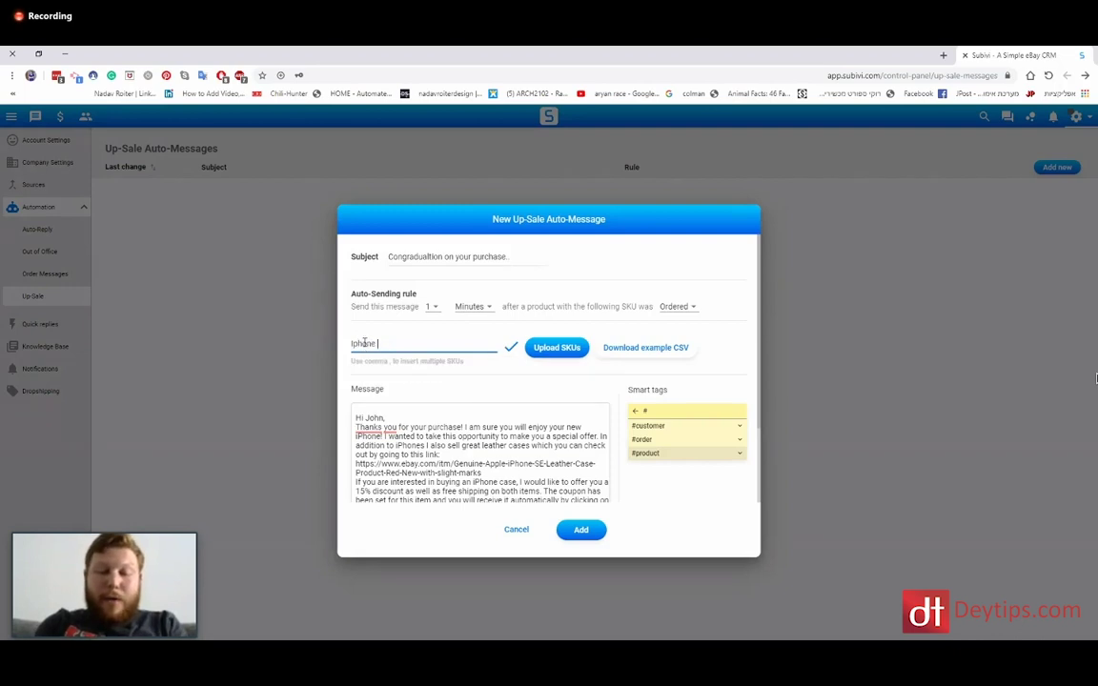
type("red")
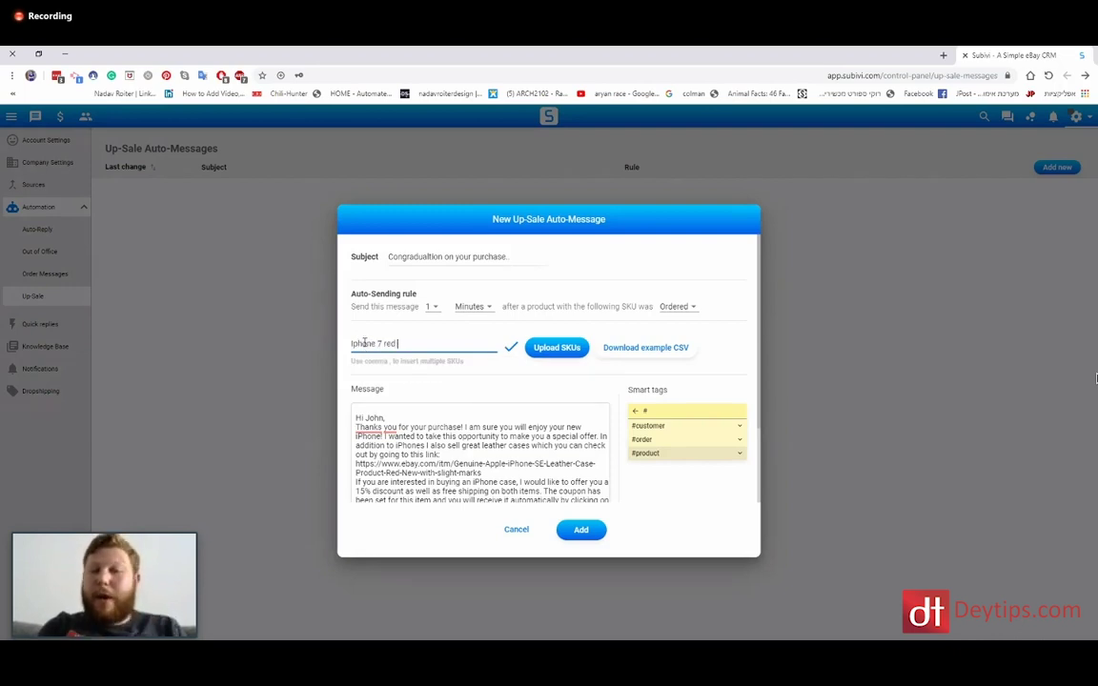
Replace the customer's name in the message greeting with the #customer/first-name smart tag.
left_click(385, 417)
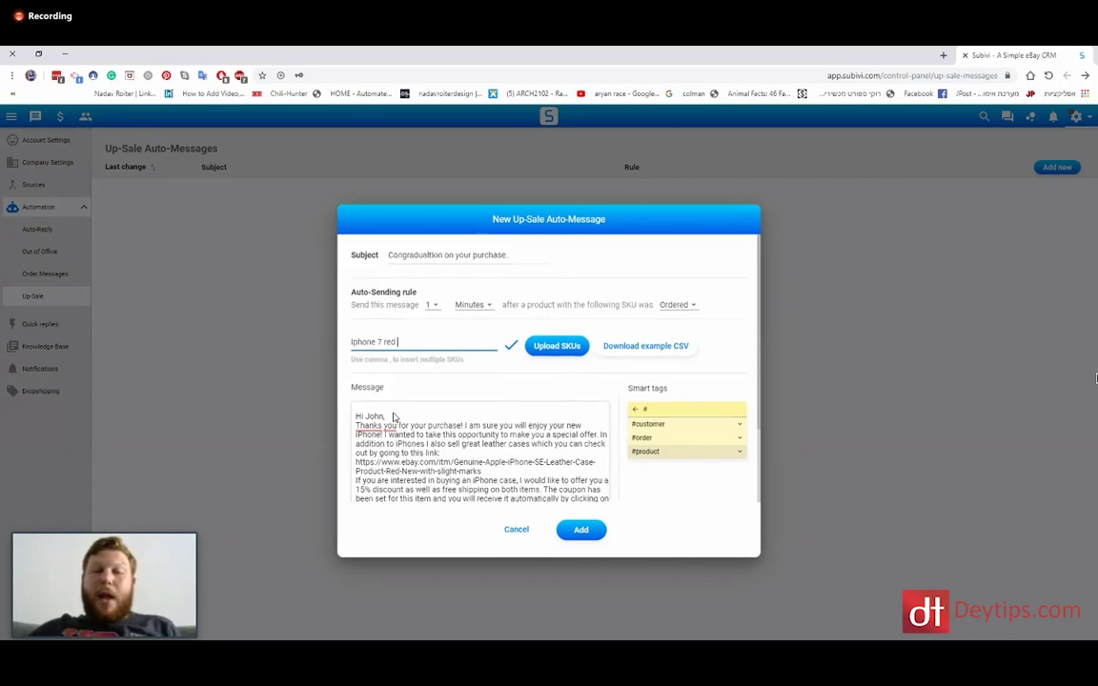
double_click(379, 361)
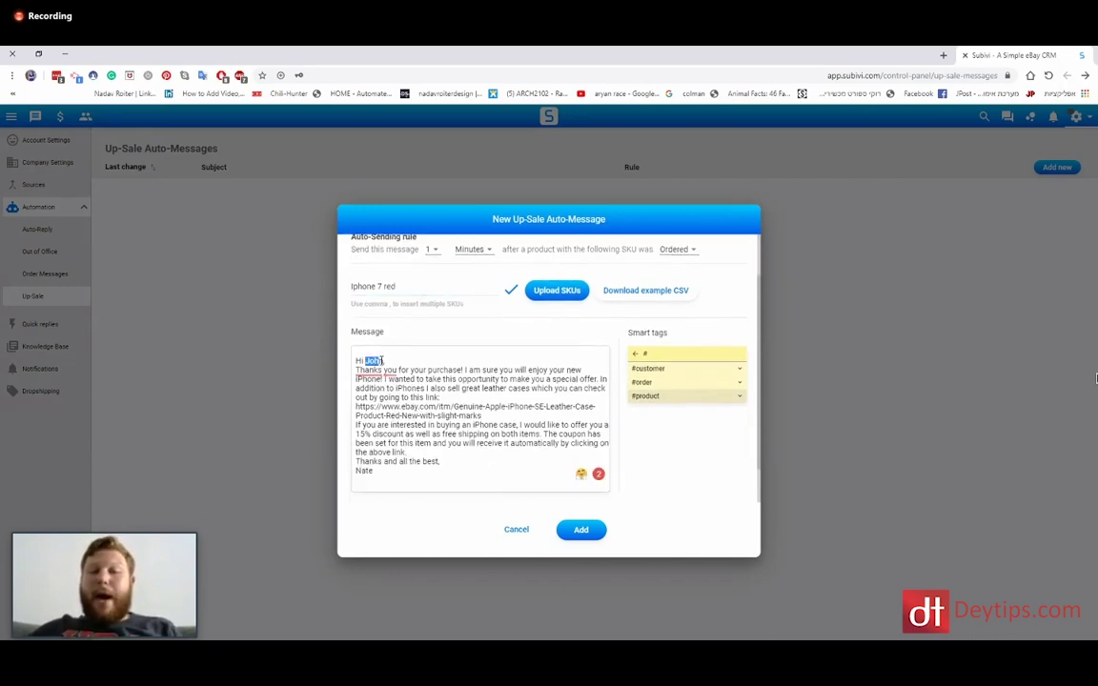
left_click(740, 372)
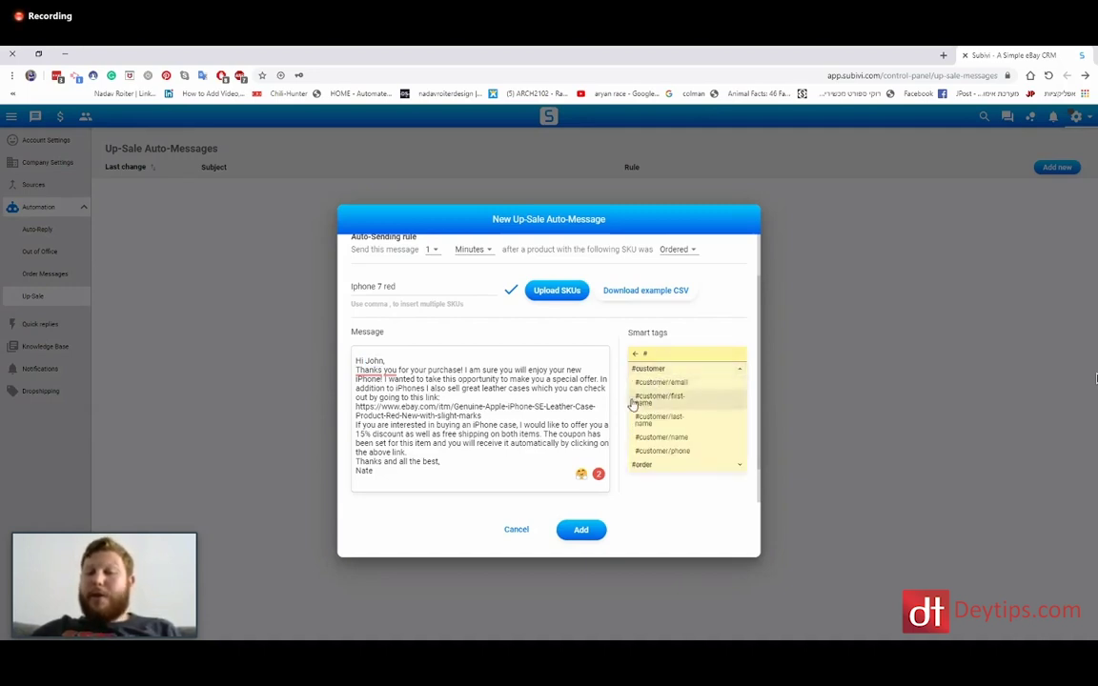
left_click(686, 400)
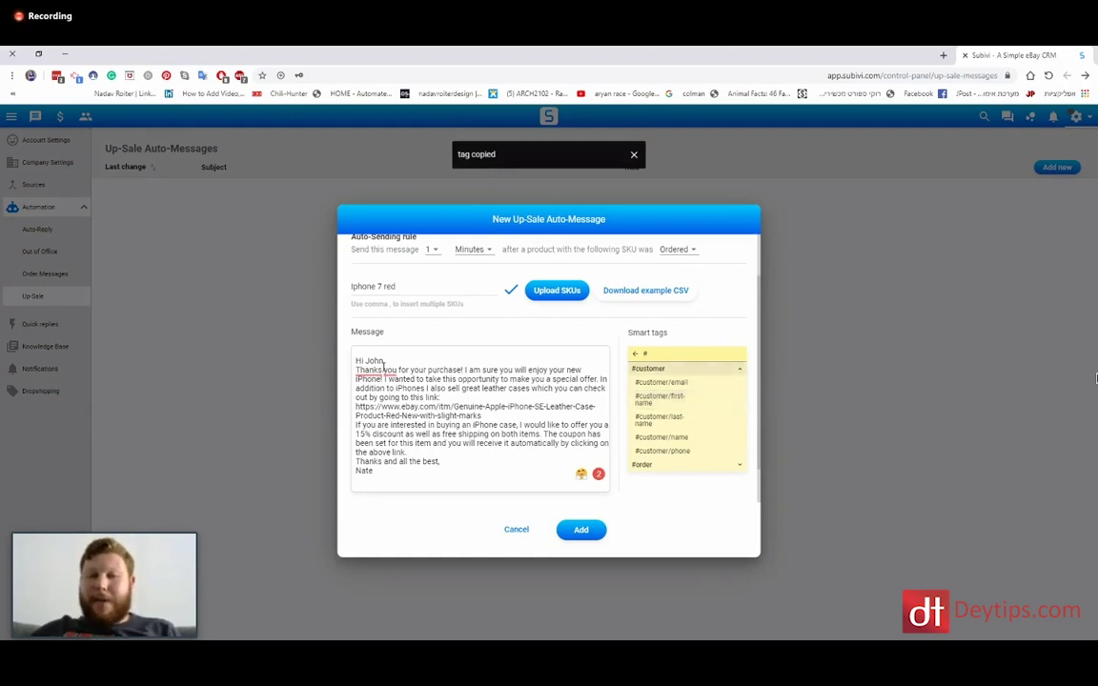
left_click_drag(385, 360, 367, 362)
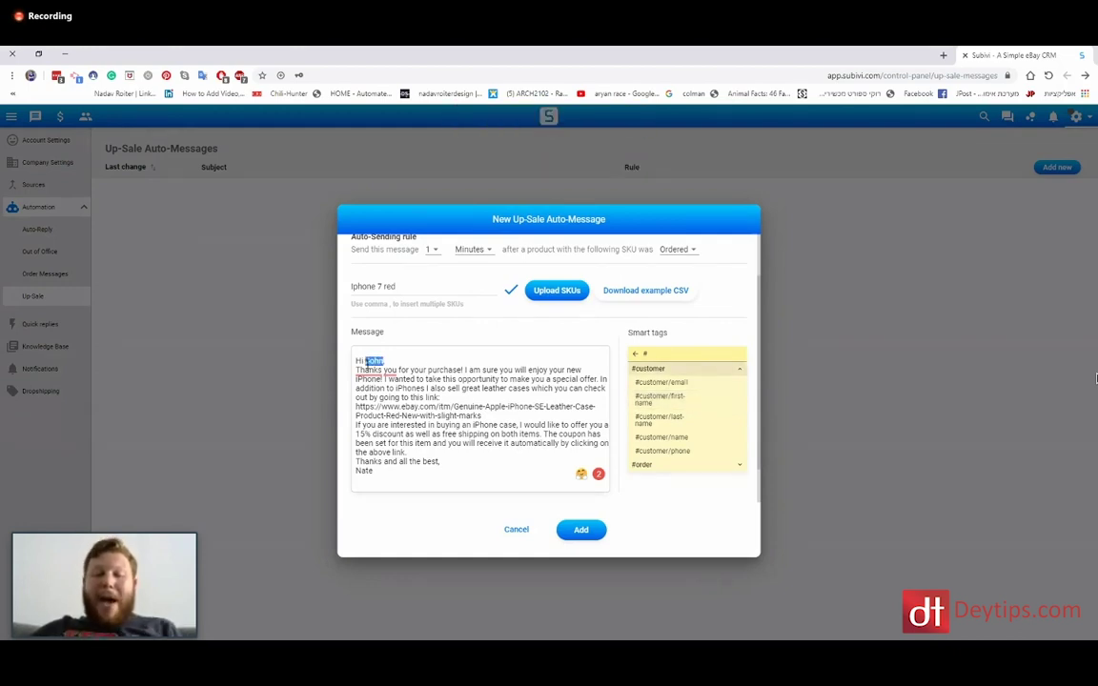
key("ctrl+v")
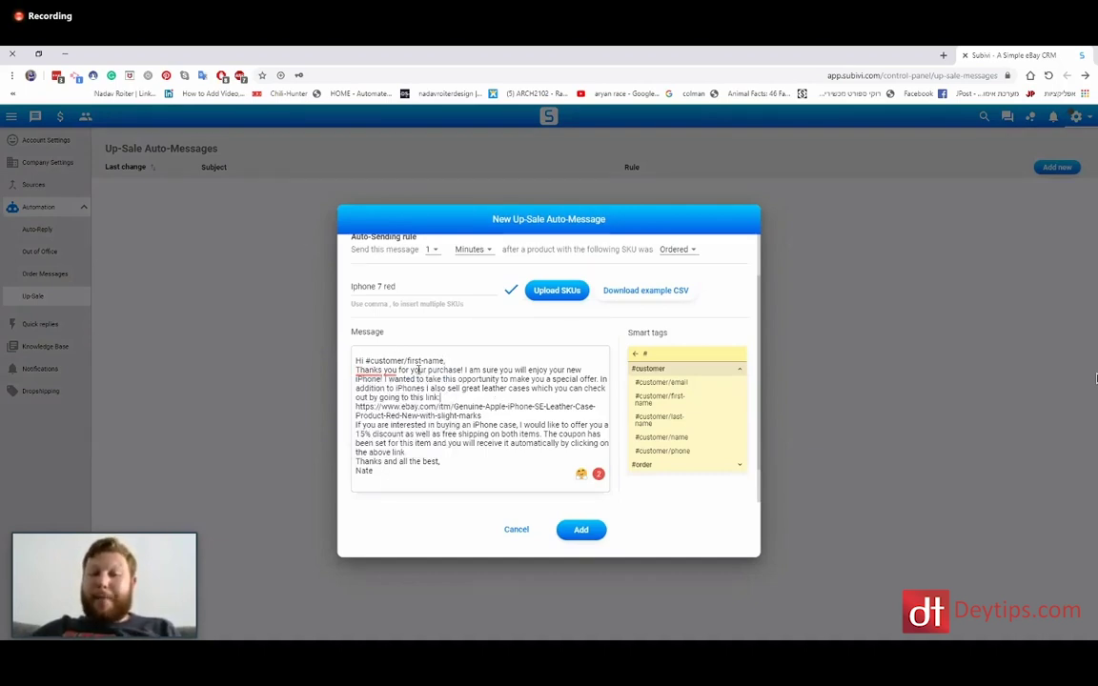
Collapse the #customer smart tags and look through the #order tags available for the message.
left_click(738, 371)
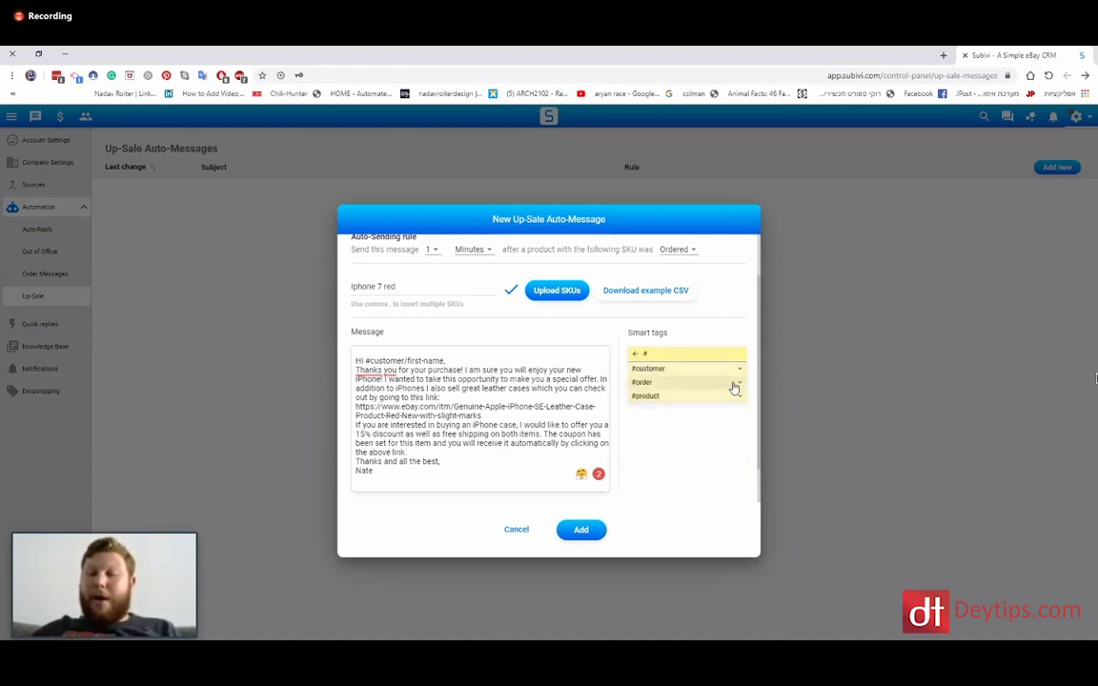
left_click(733, 384)
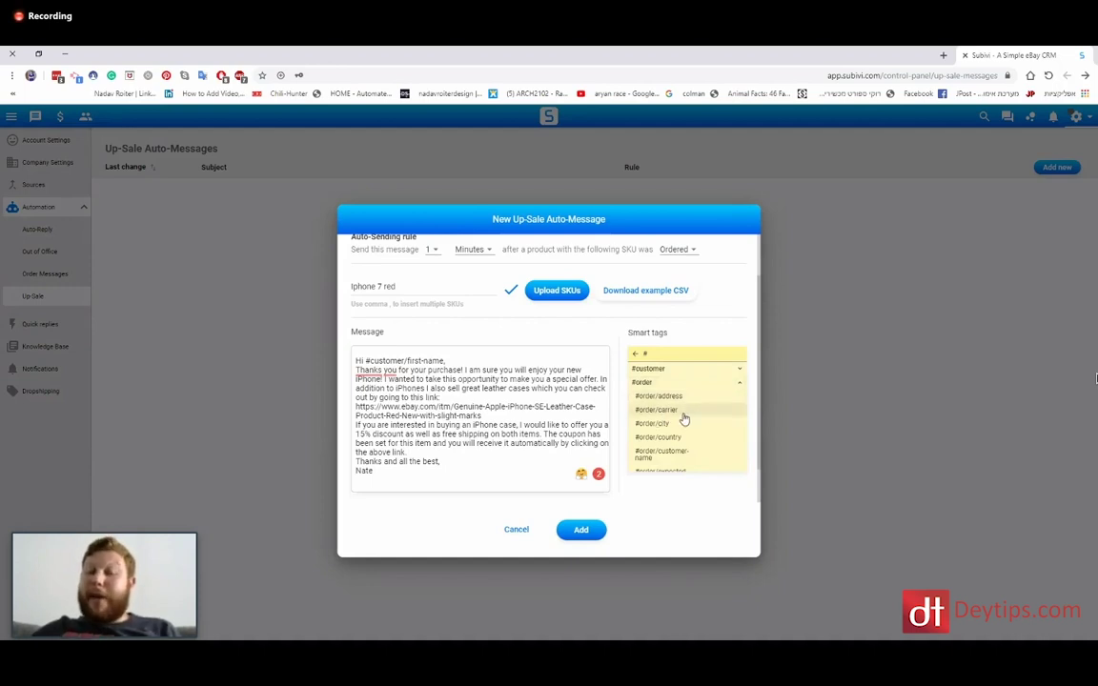
scroll(705, 429, "down", 2)
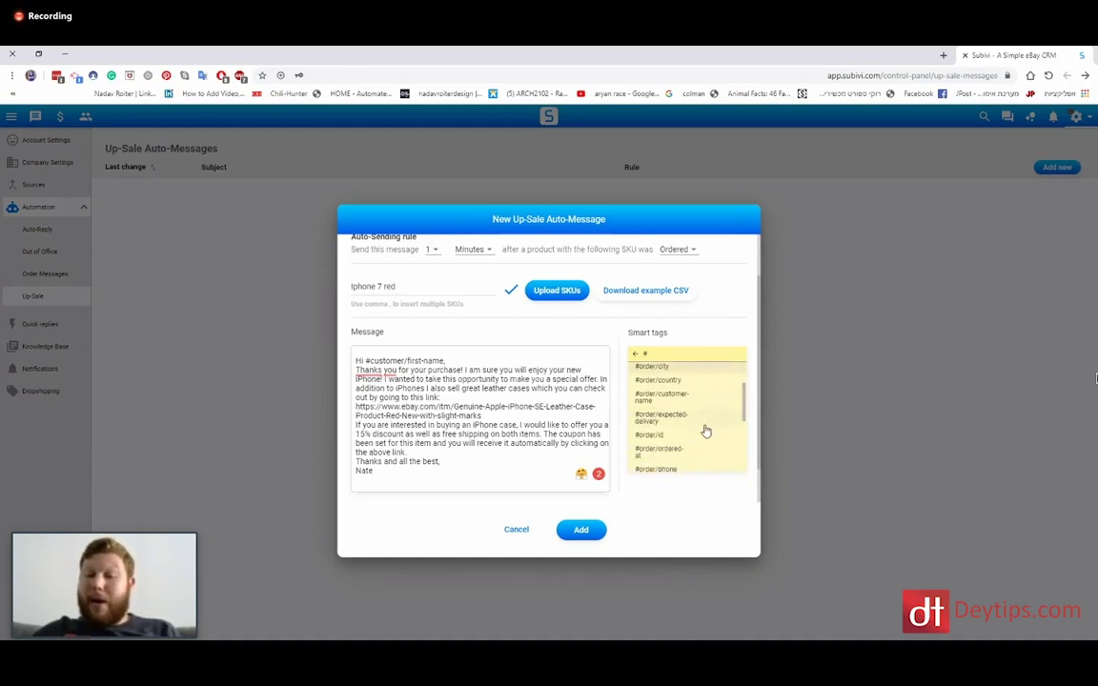
scroll(705, 433, "down", 3)
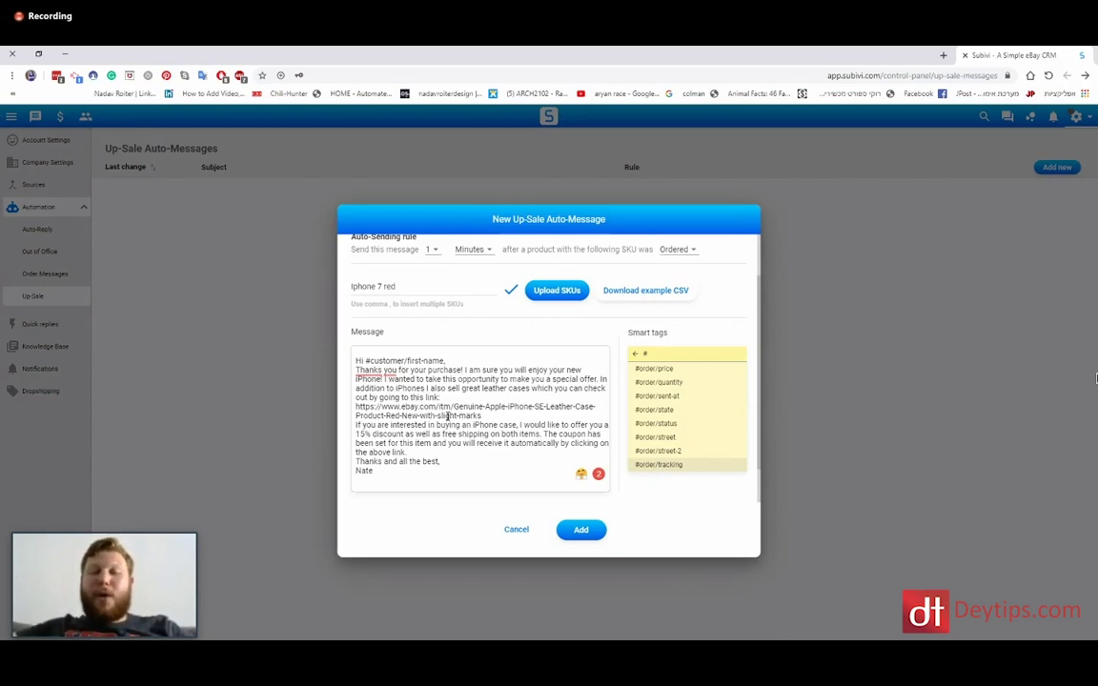
Add blank lines before and after the eBay link and before the "Thanks and all the best" closing.
left_click(465, 360)
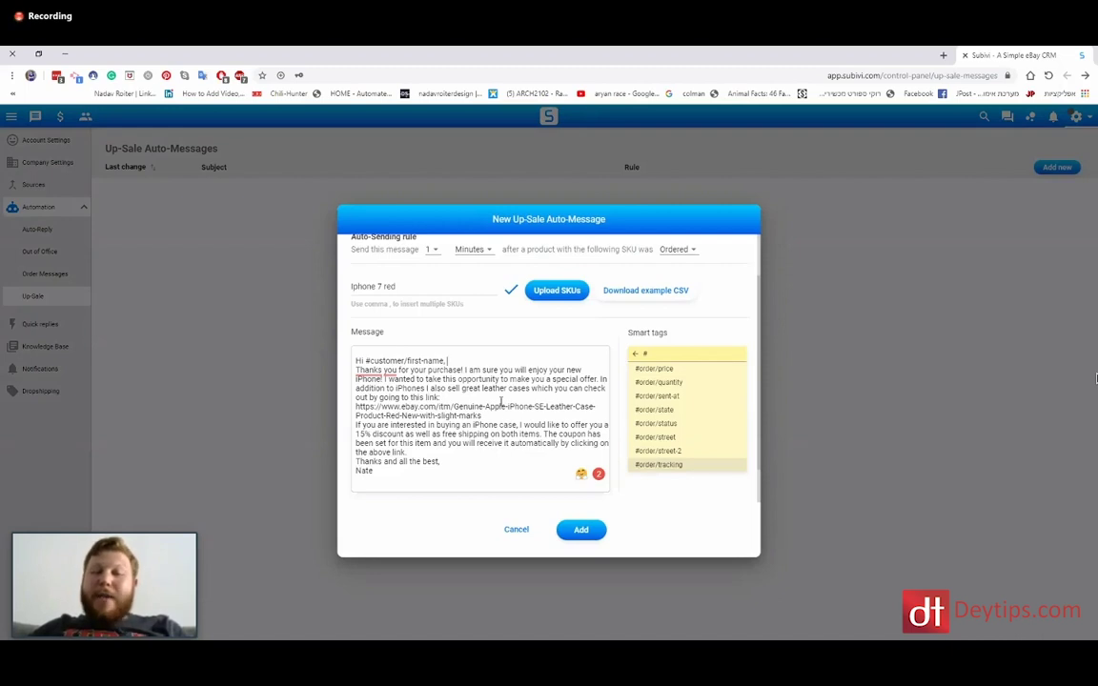
left_click(444, 397)
key("Return")
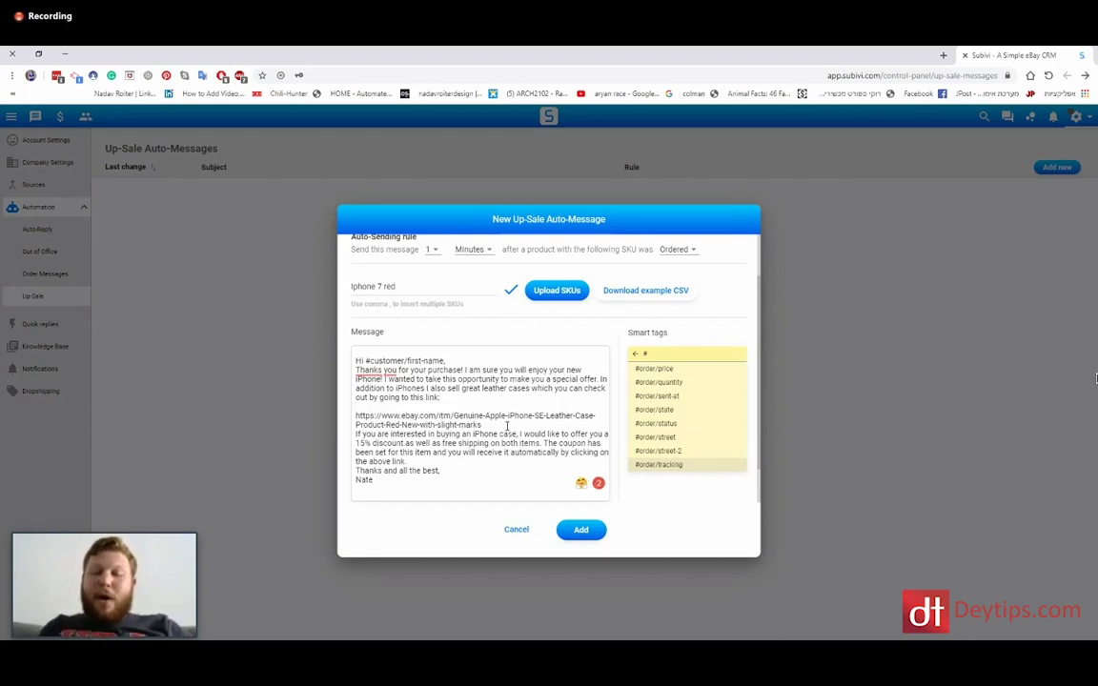
left_click(507, 425)
key("Return")
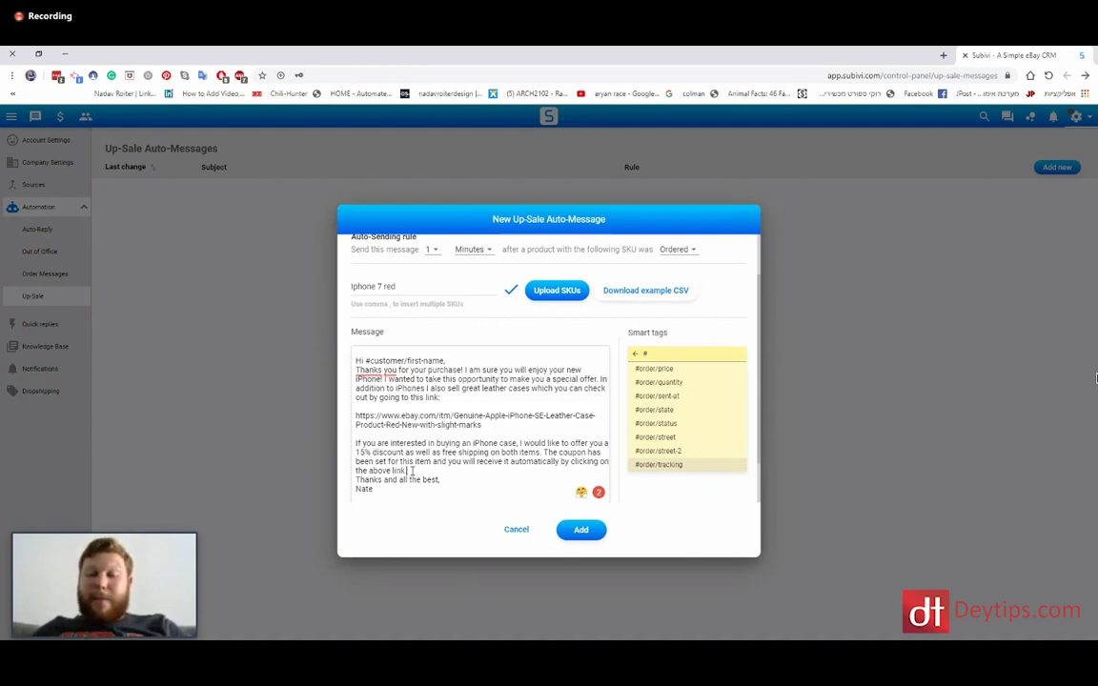
key("Return")
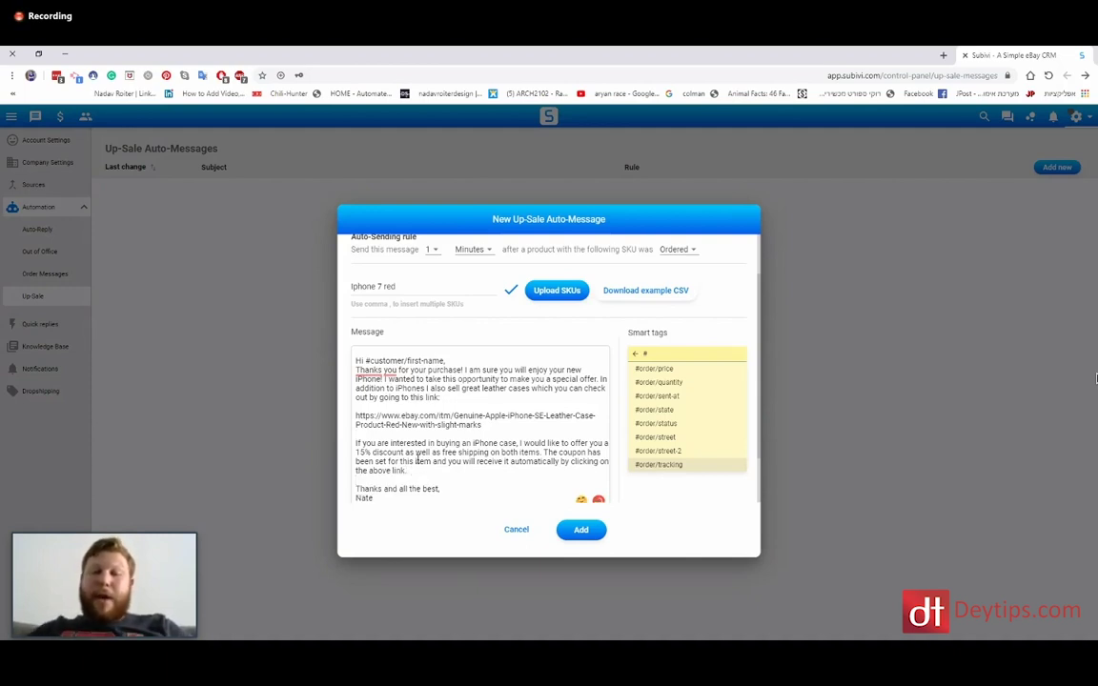
Highlight the eBay product link in the message and look at the accounts offered for Exclude sources without choosing one.
left_click_drag(515, 424, 354, 416)
scroll(415, 429, "down", 2)
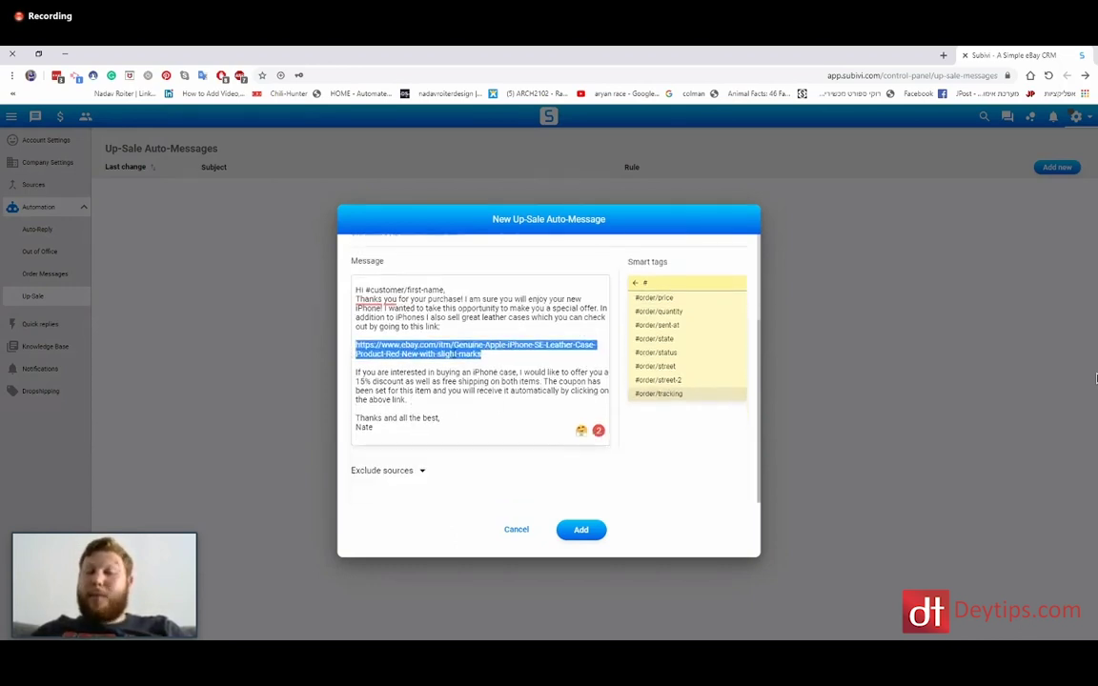
left_click(513, 355)
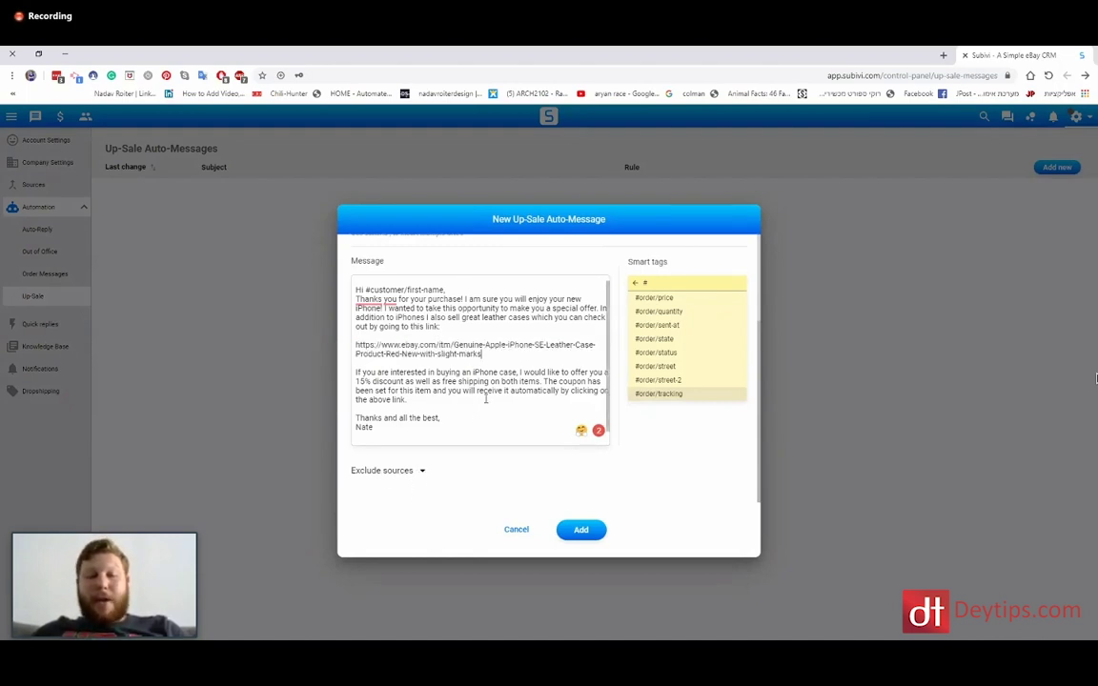
left_click(420, 476)
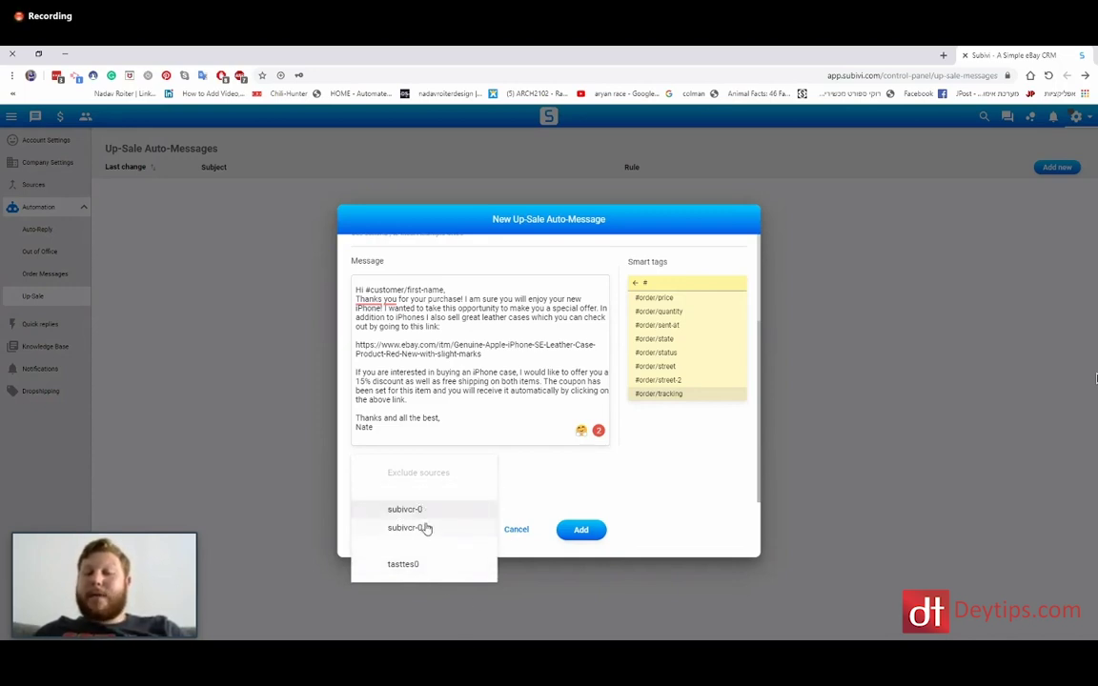
left_click(532, 502)
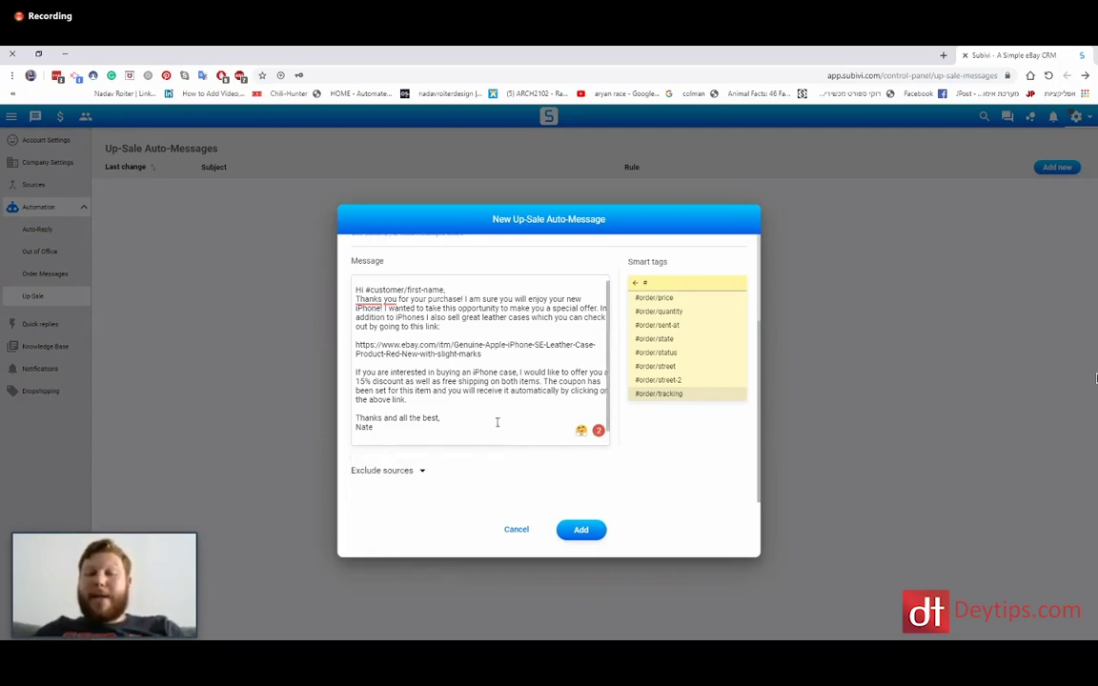
Review the new up-sale message form from subject to closing lines and cancel it without adding the message.
scroll(500, 415, "up", 3)
scroll(498, 421, "down", 3)
scroll(497, 416, "up", 3)
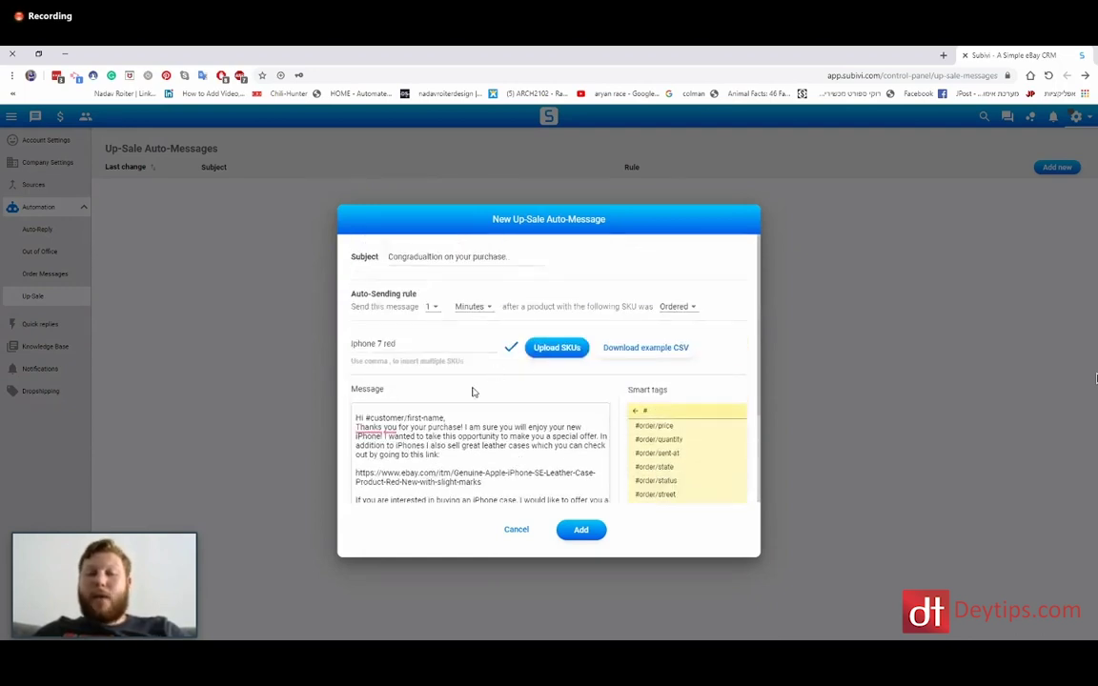
scroll(472, 395, "down", 1)
scroll(514, 429, "down", 3)
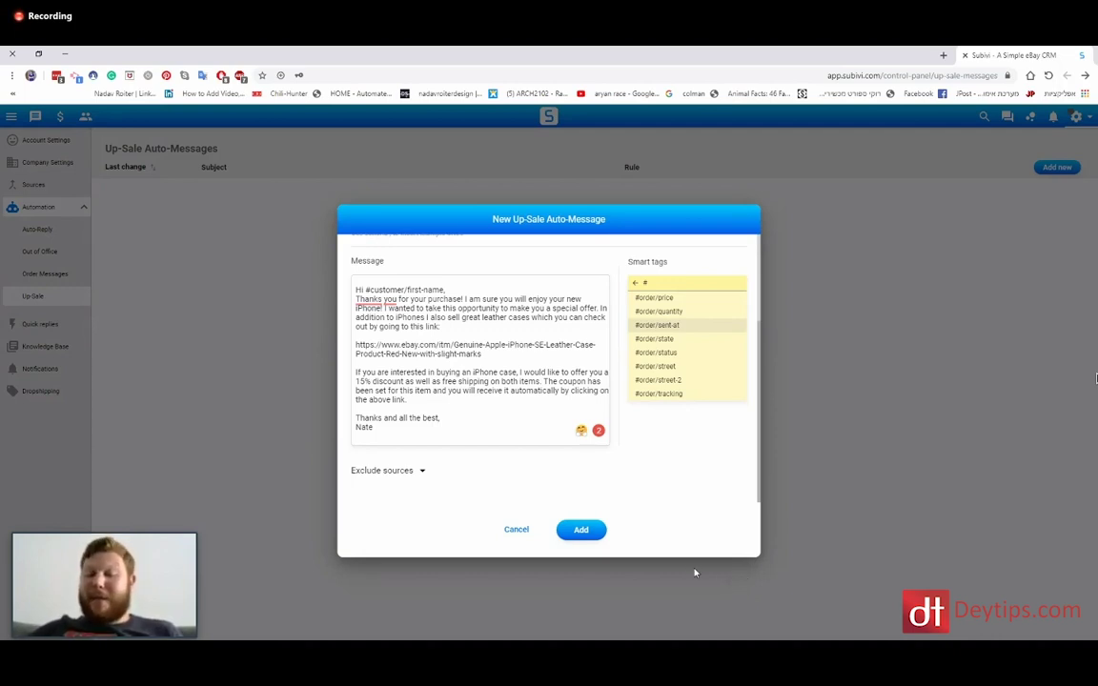
left_click(515, 529)
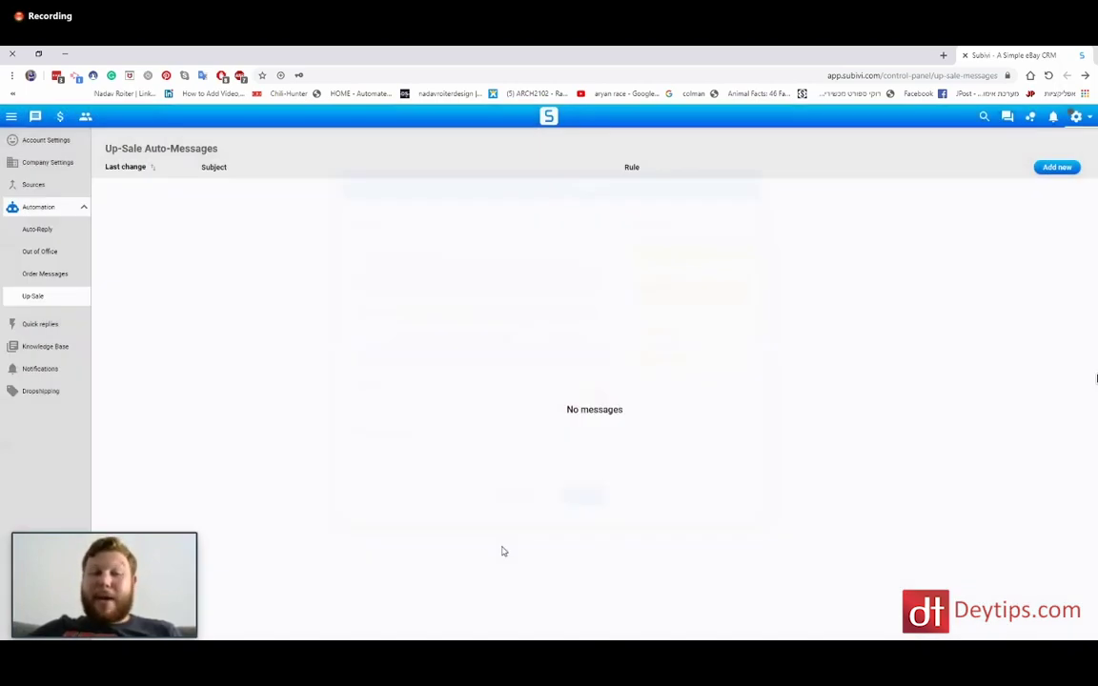
Go from the up-sale settings to the open conversations in the communication area.
left_click(12, 117)
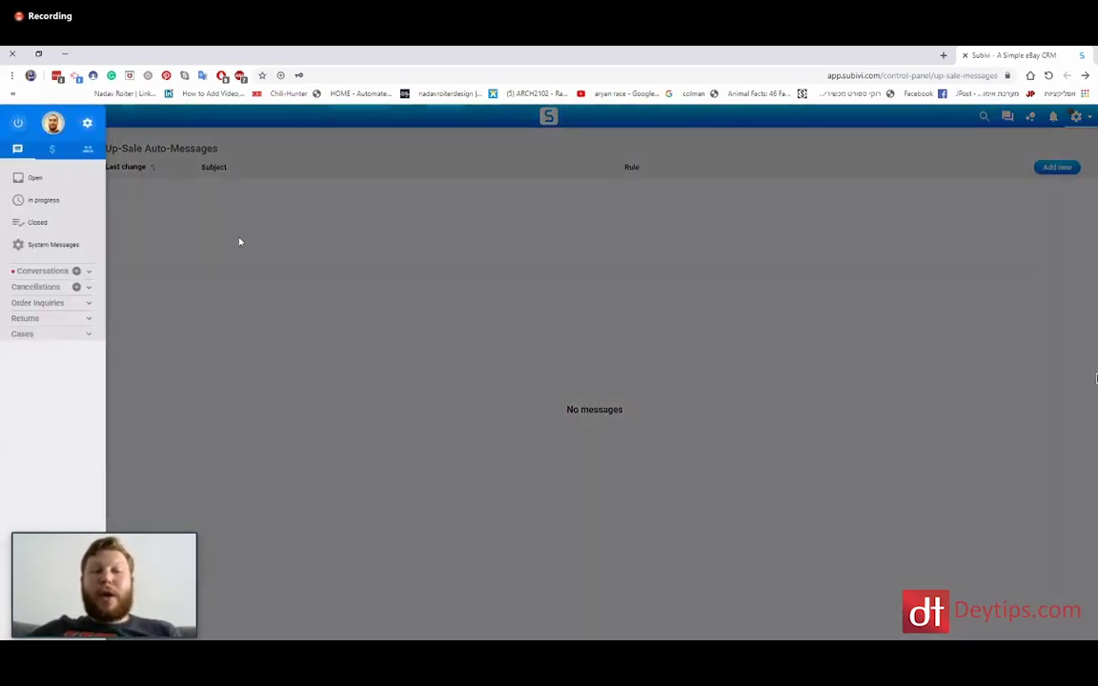
left_click(239, 243)
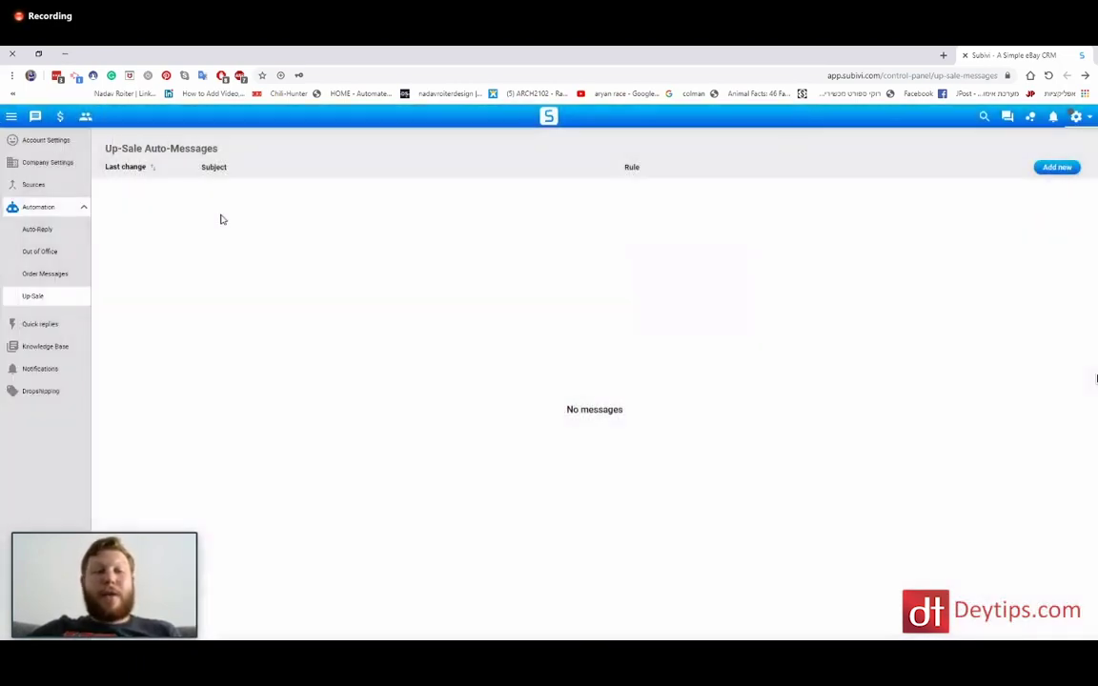
left_click(11, 118)
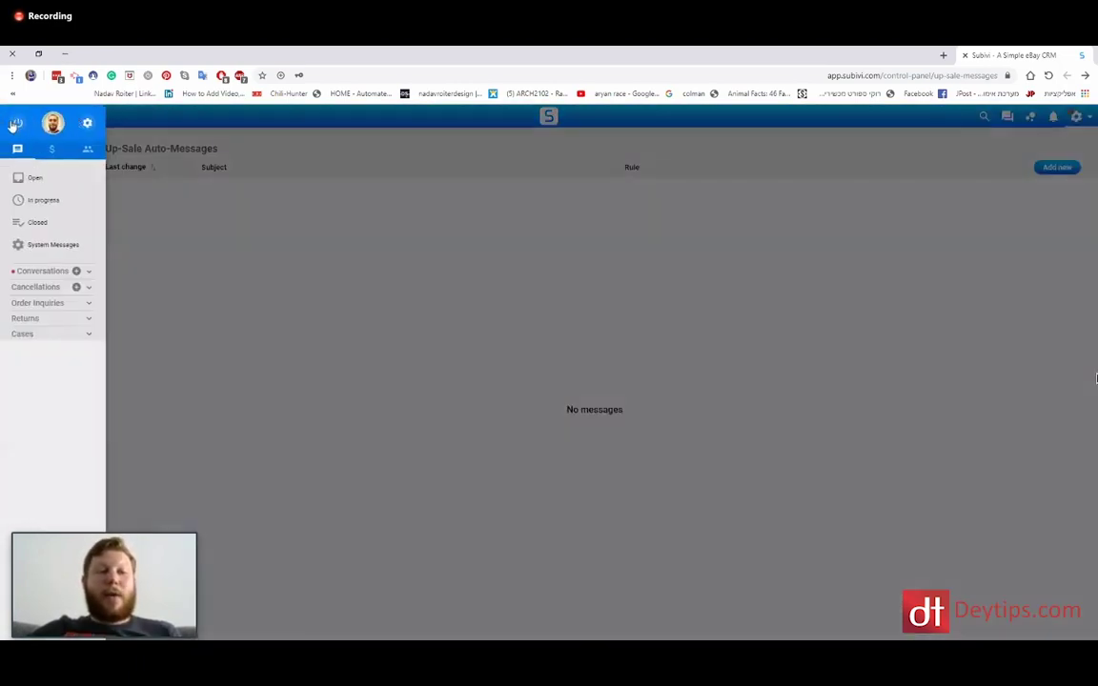
left_click(55, 180)
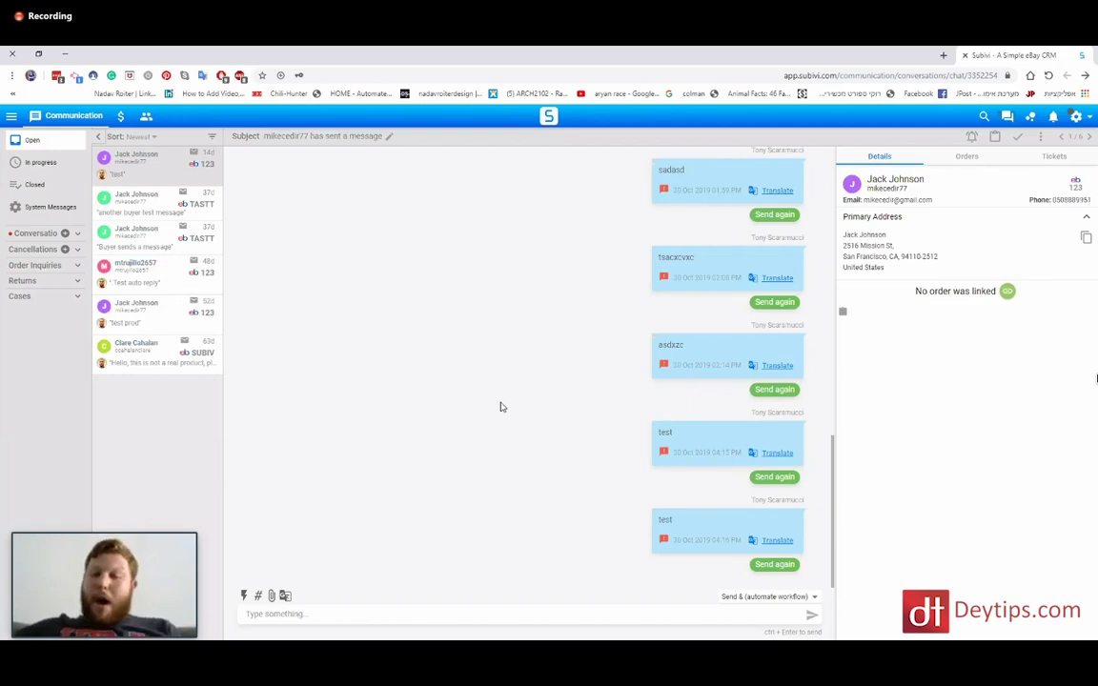
Insert the "Thank you" quick reply from the Cases group into the conversation's reply and check its #order/id tag.
left_click(245, 597)
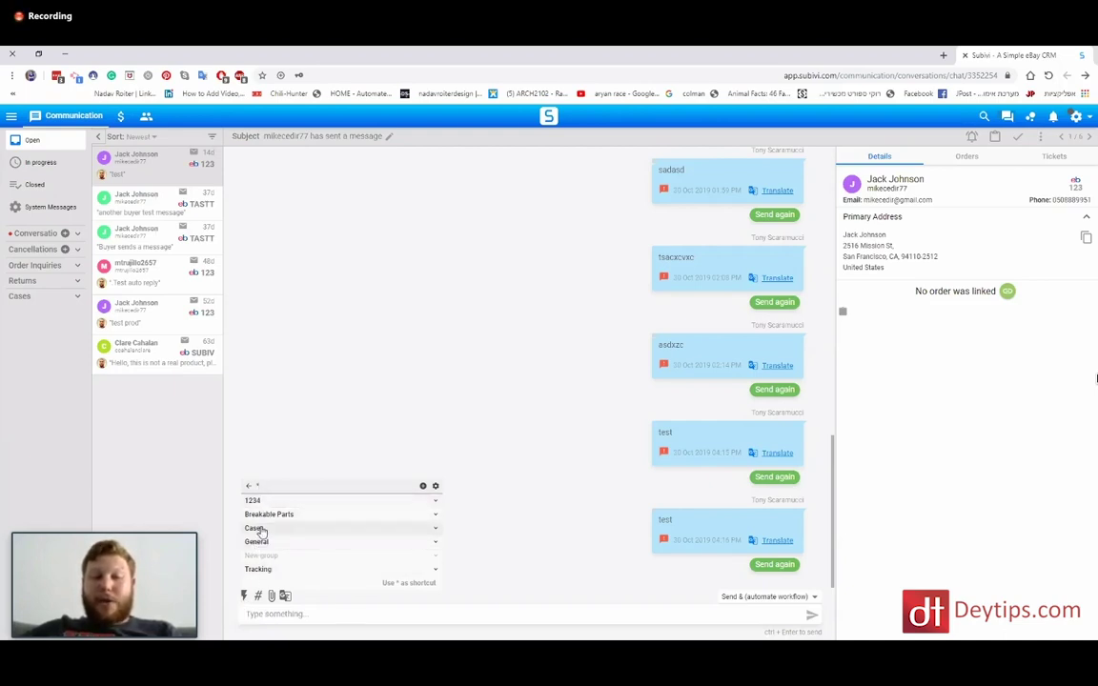
left_click(432, 531)
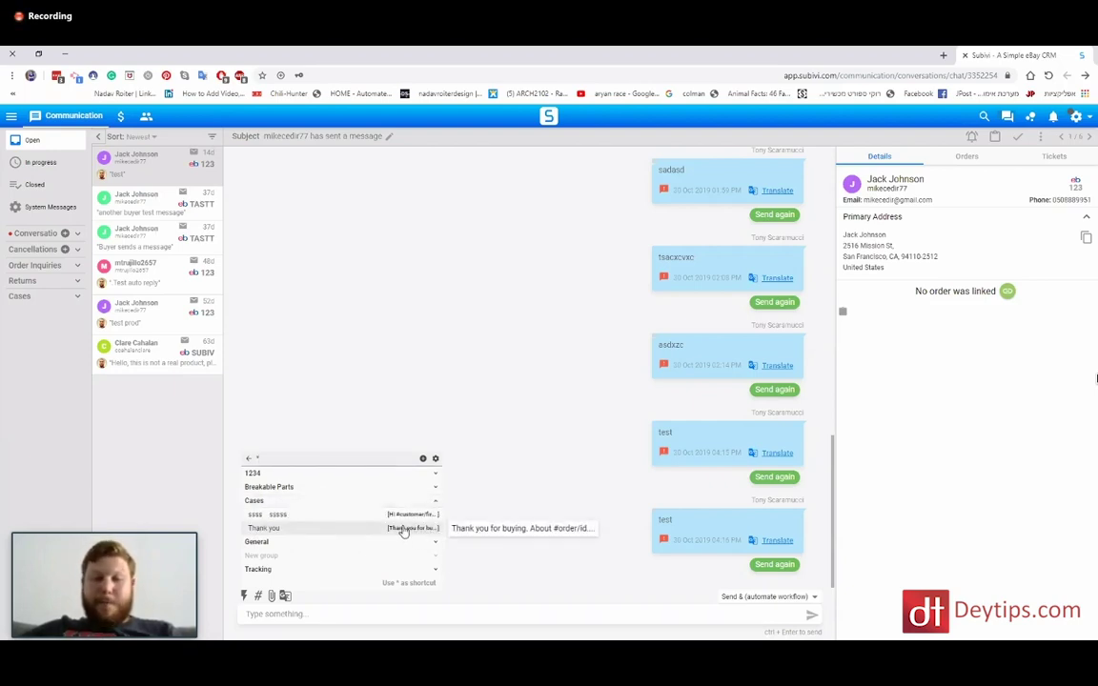
left_click(388, 531)
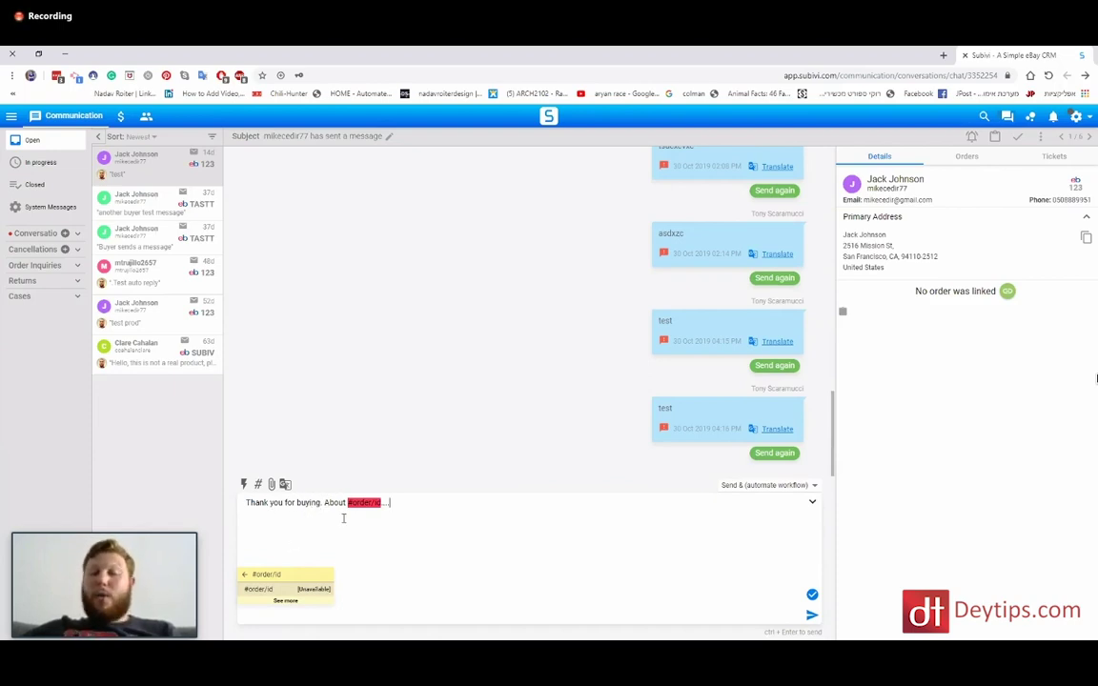
mouse_move(350, 505)
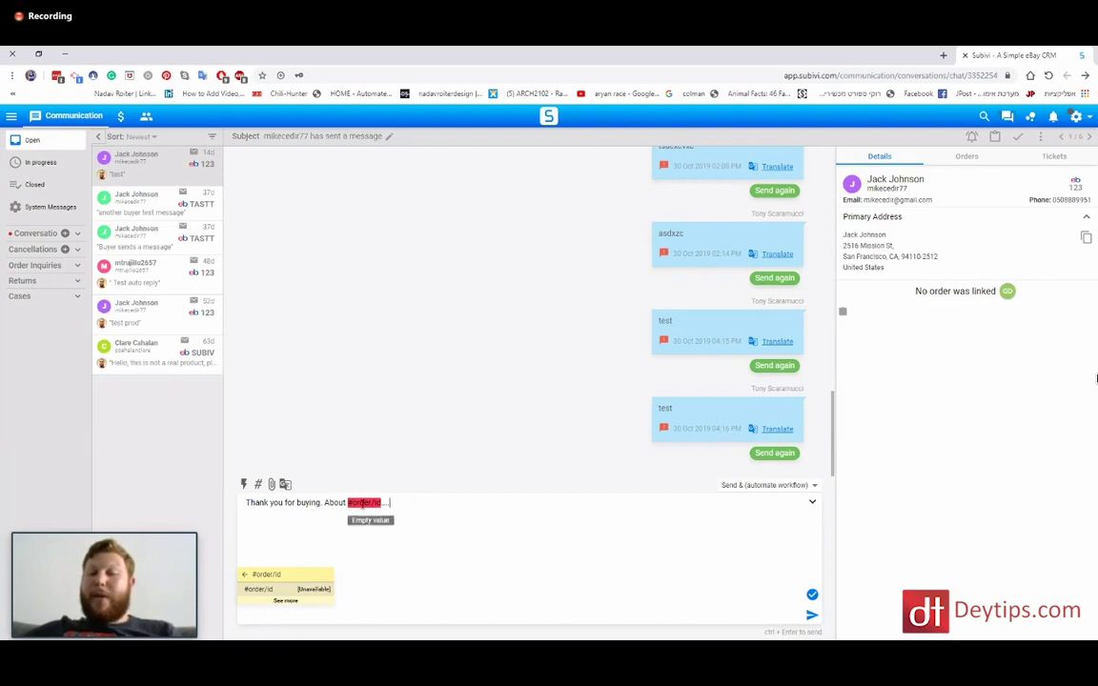
Open the management page for quick replies from the conversation's reply box.
left_click(245, 485)
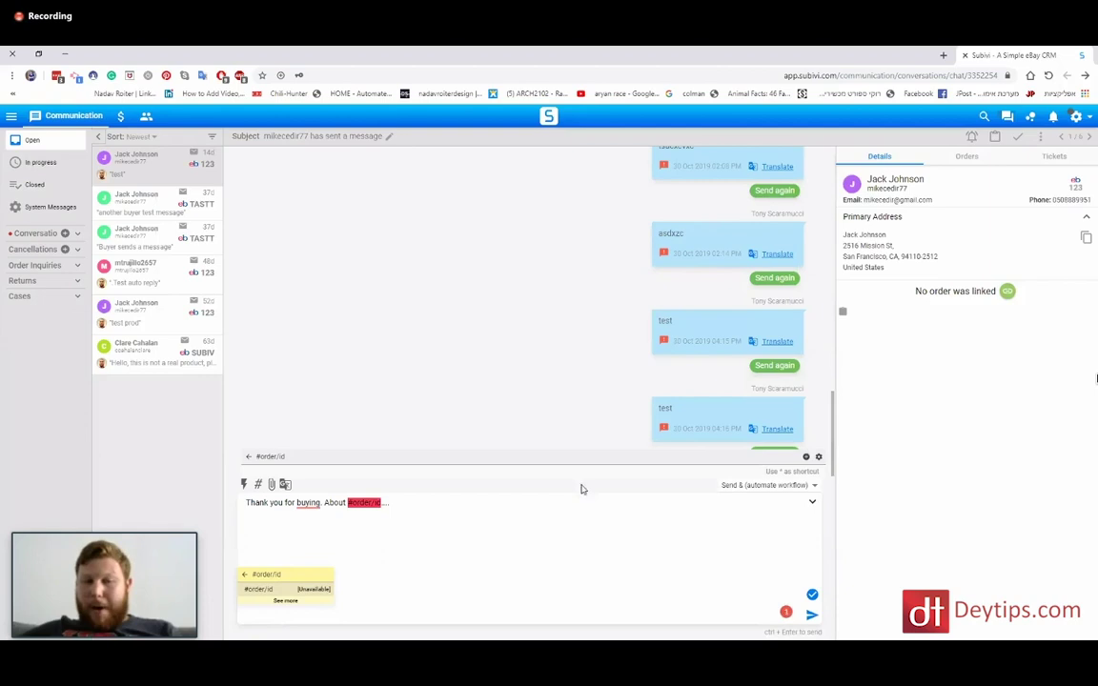
left_click(245, 485)
left_click(245, 486)
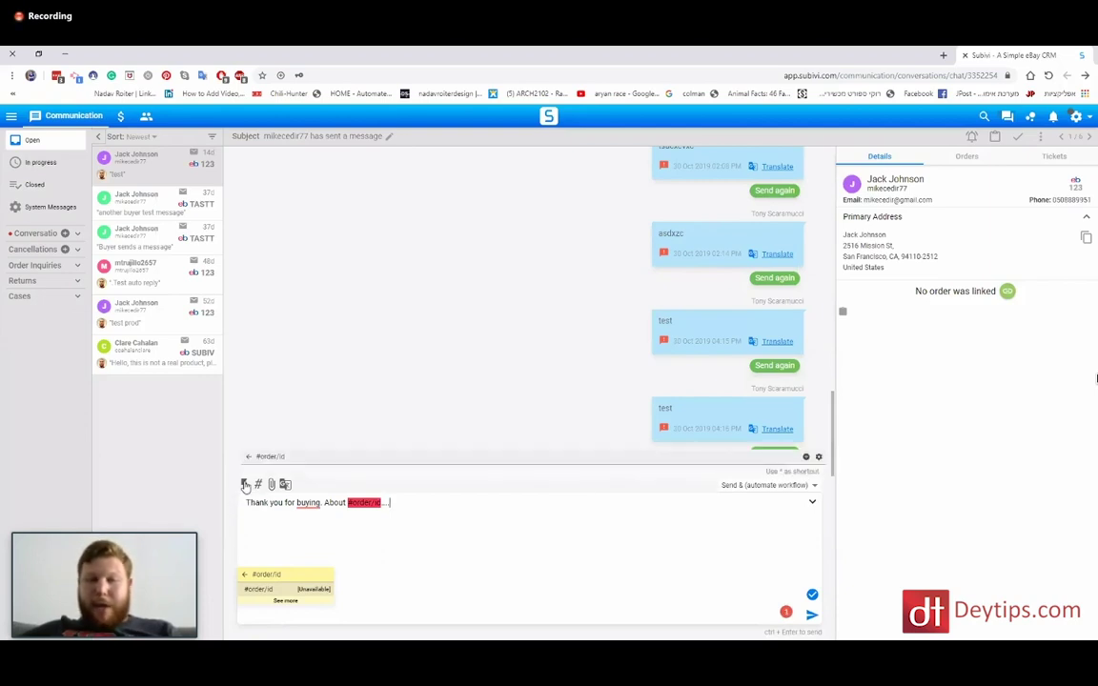
left_click(250, 463)
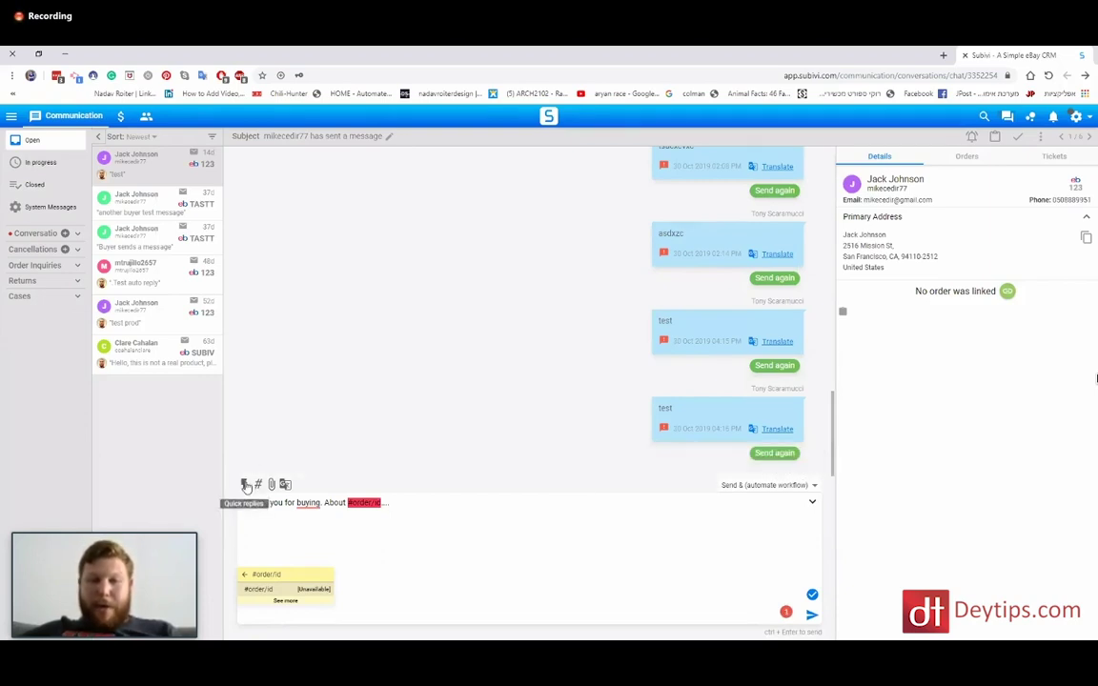
left_click(245, 485)
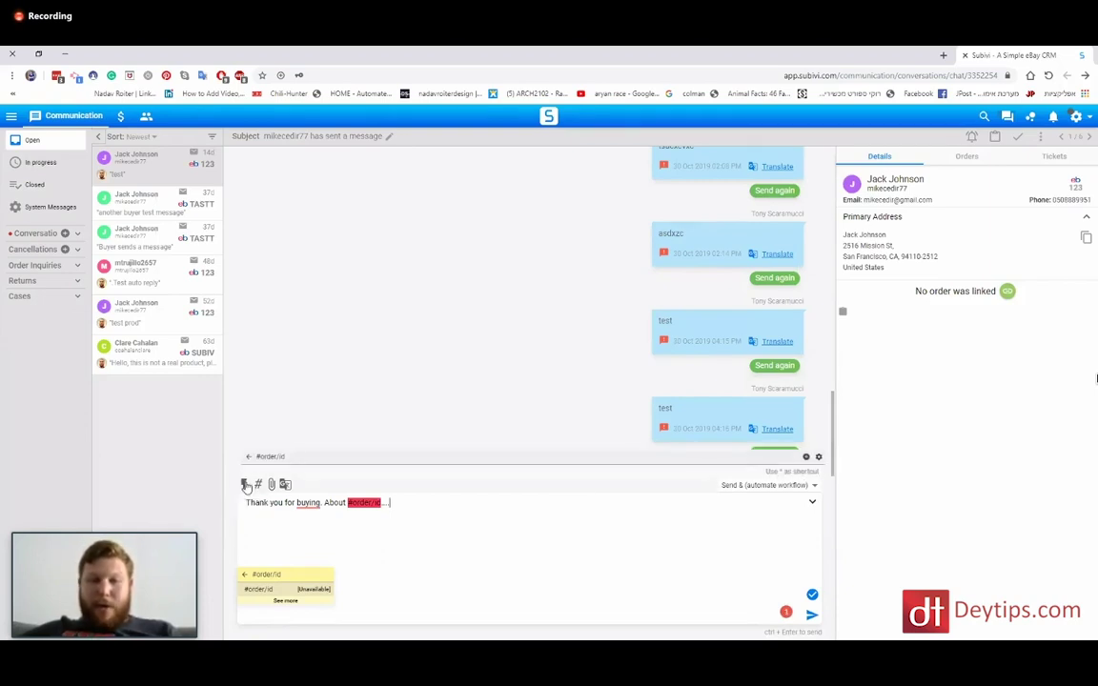
left_click(818, 458)
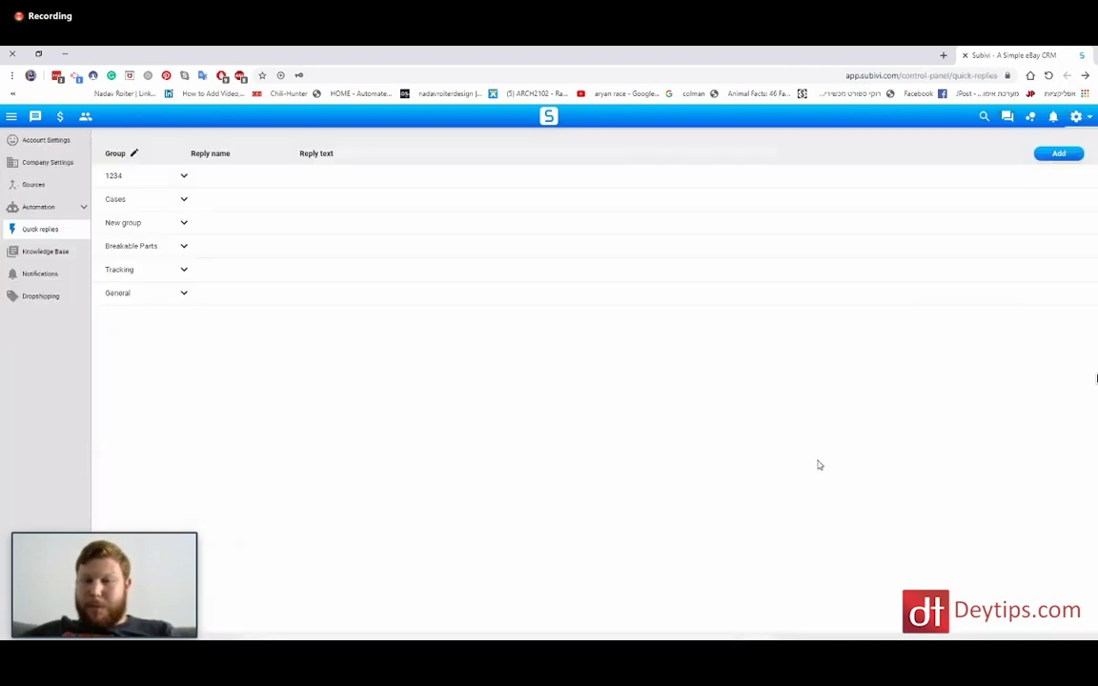
Expand the Cases group, view its "ssss sssss" quick reply and close it without updating.
left_click(182, 201)
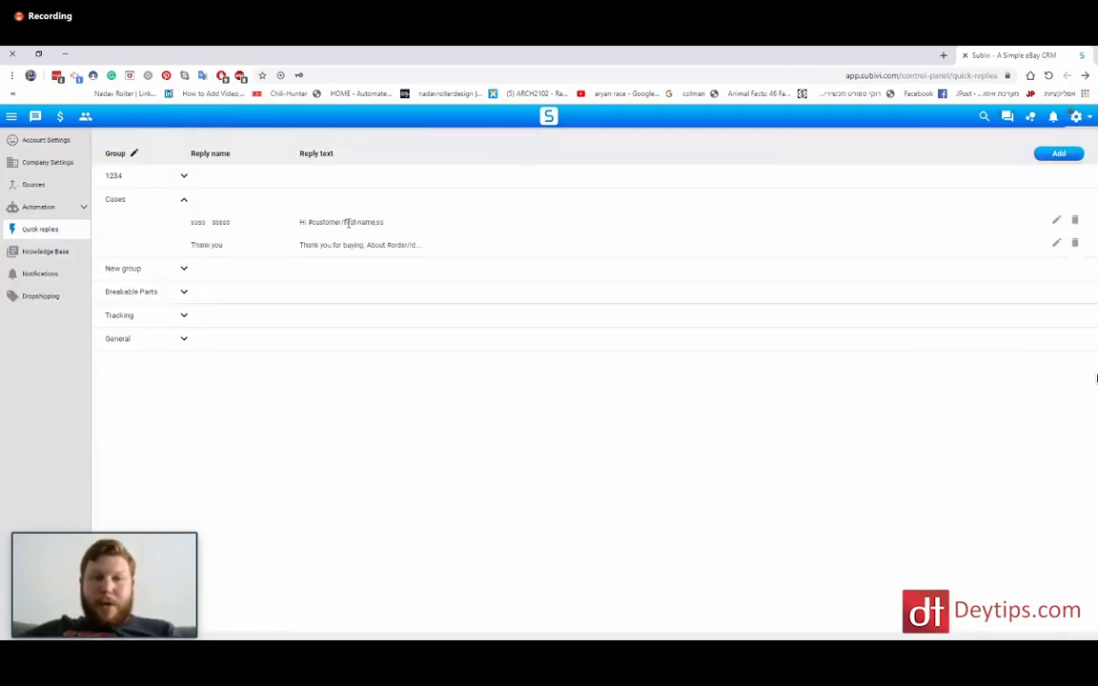
left_click(1057, 222)
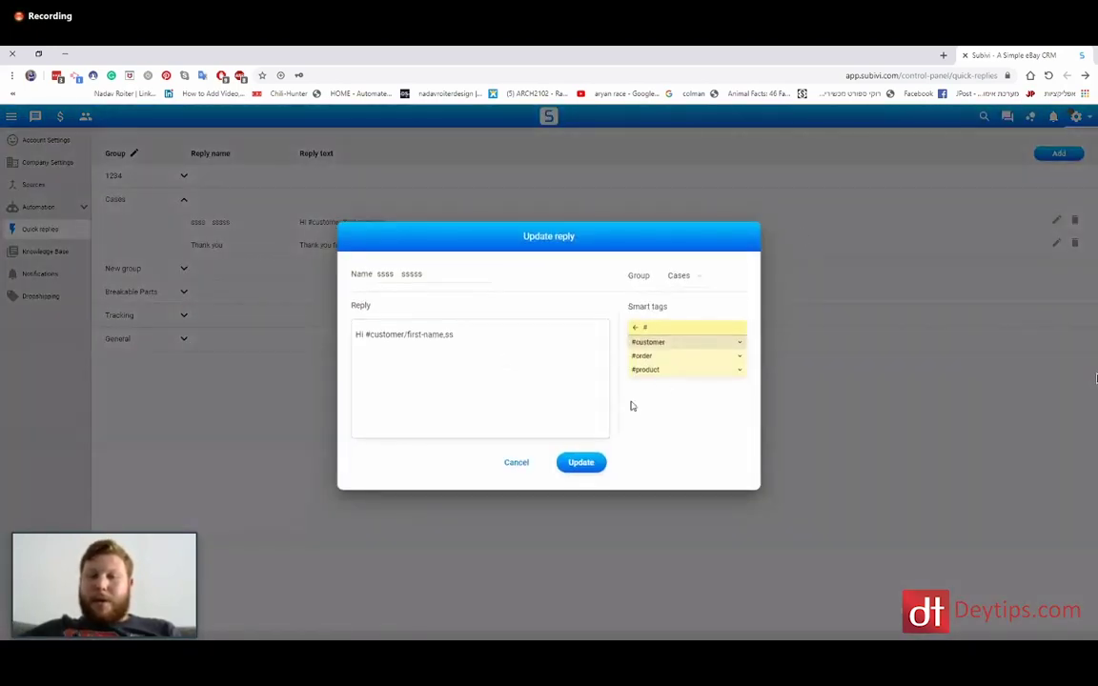
left_click(513, 462)
Expand New group and Breakable Parts, review the T-Rex quick reply and save it as it is.
left_click(147, 270)
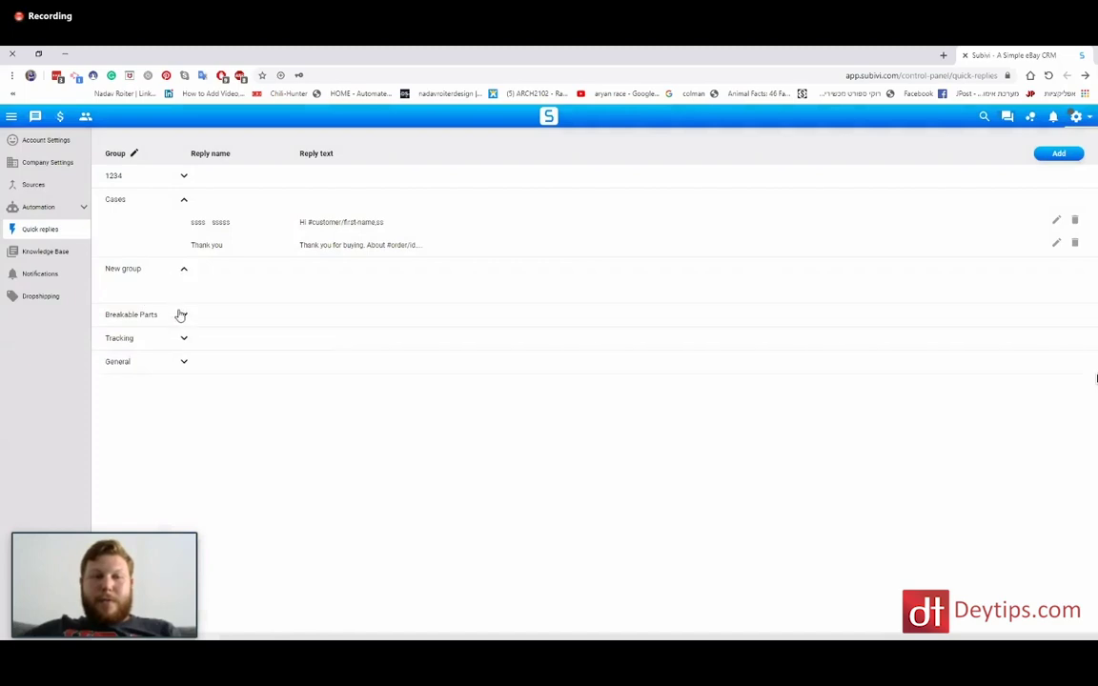
left_click(181, 315)
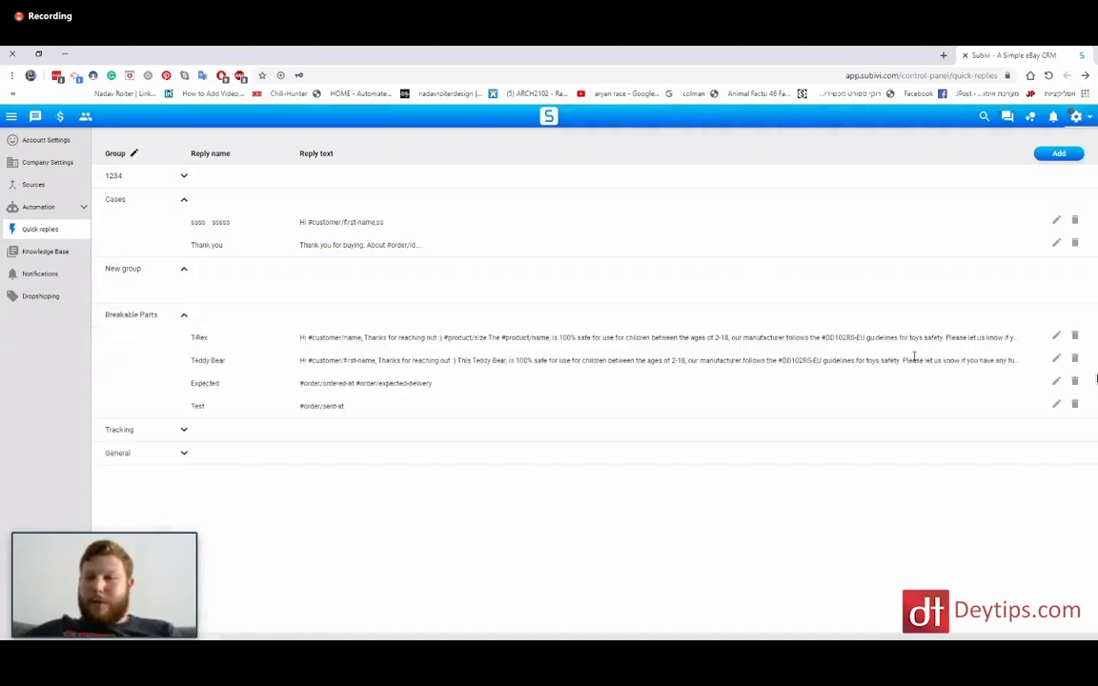
left_click(1055, 336)
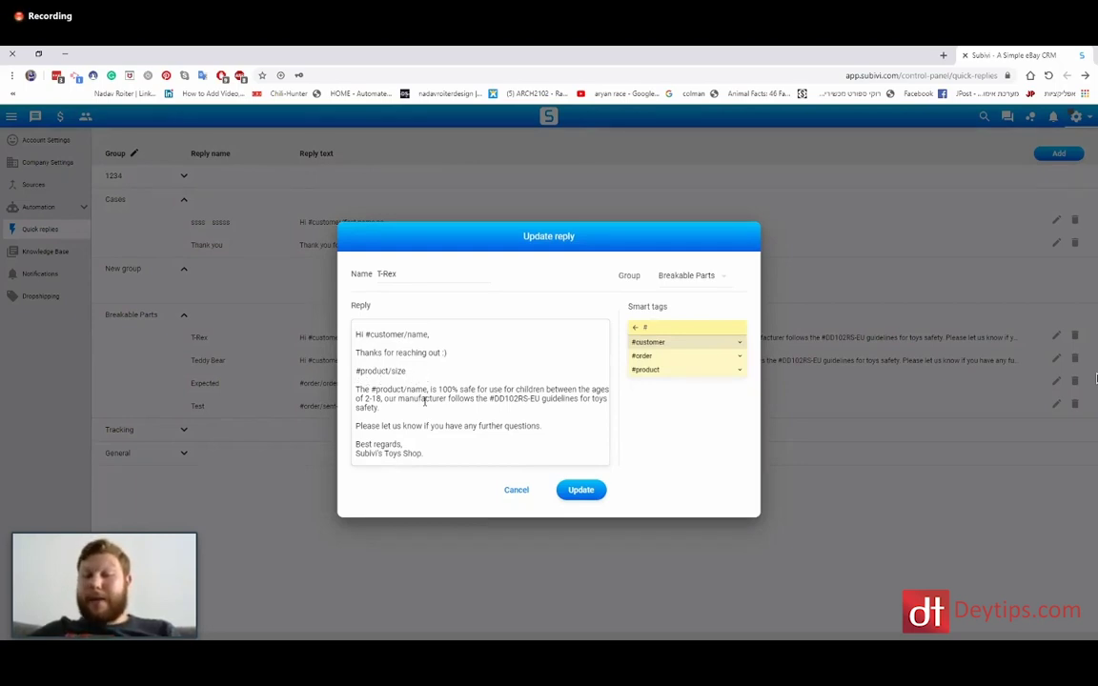
left_click(583, 491)
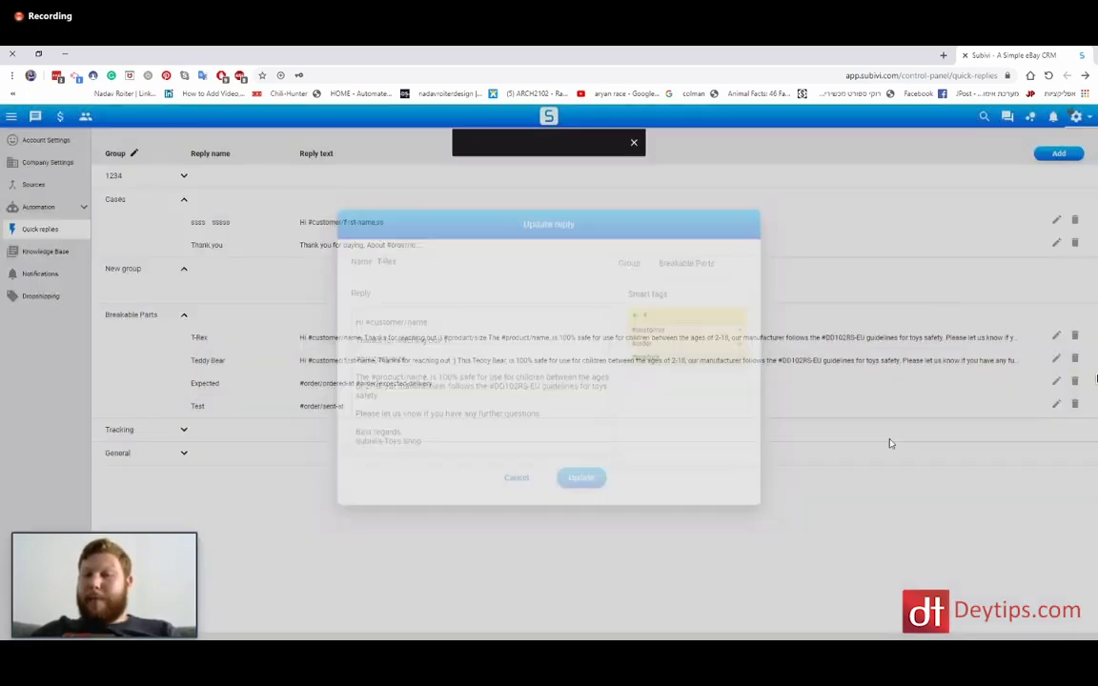
Start a new quick reply, enter "Customer complaints" as the name of a new group and cancel the reply.
left_click(1059, 153)
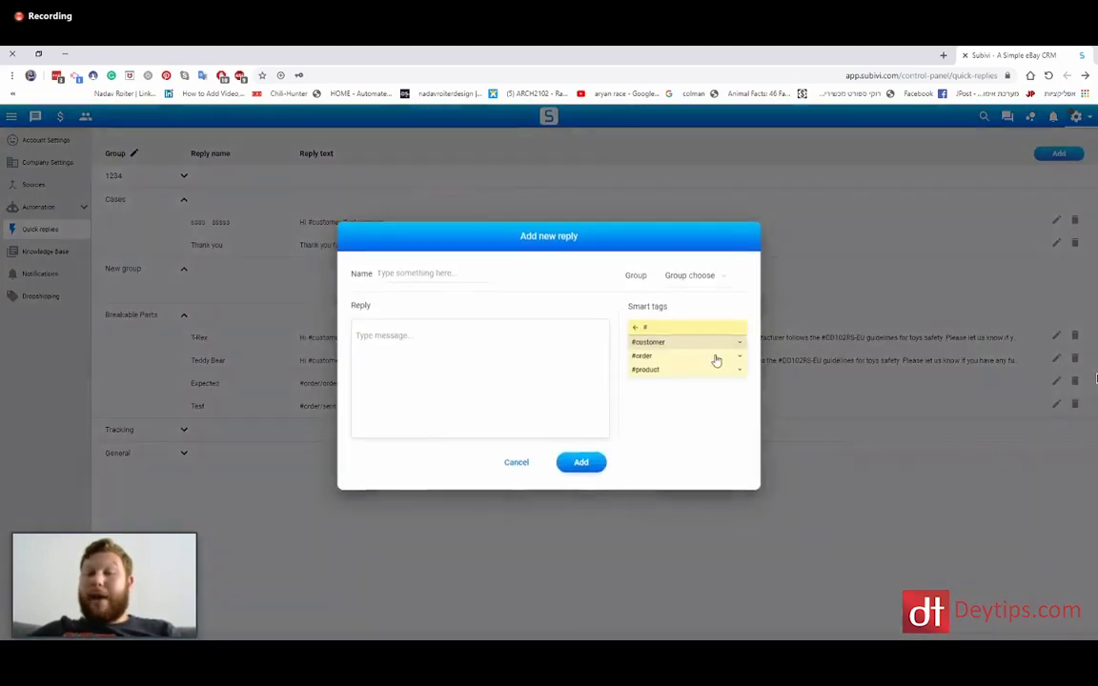
left_click(704, 276)
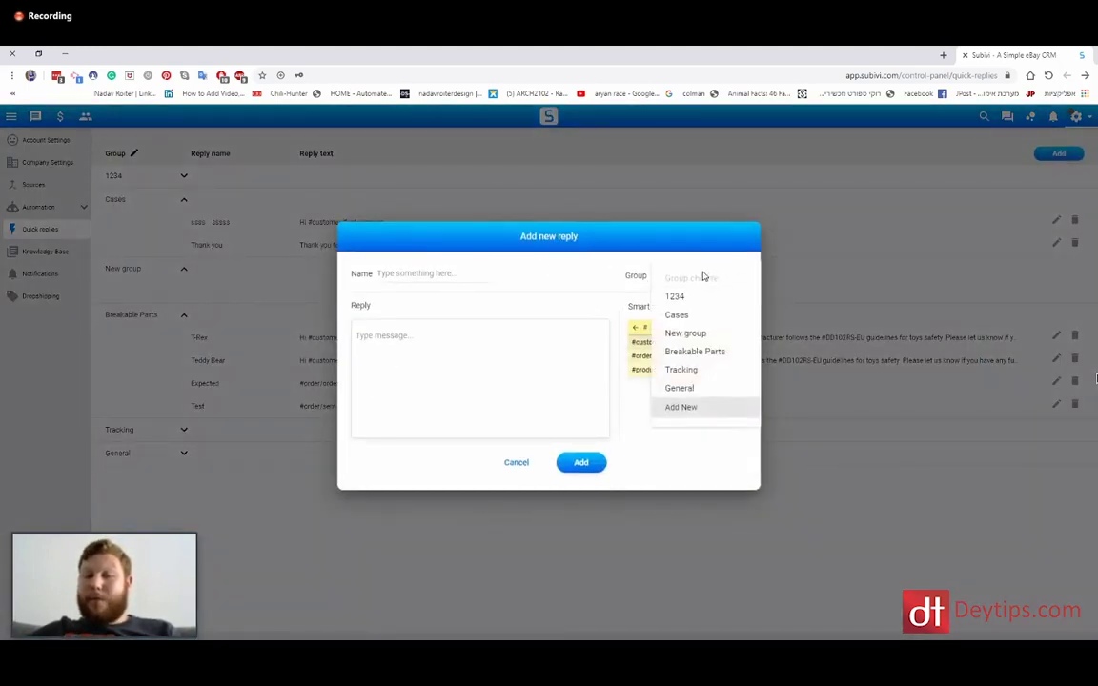
left_click(694, 408)
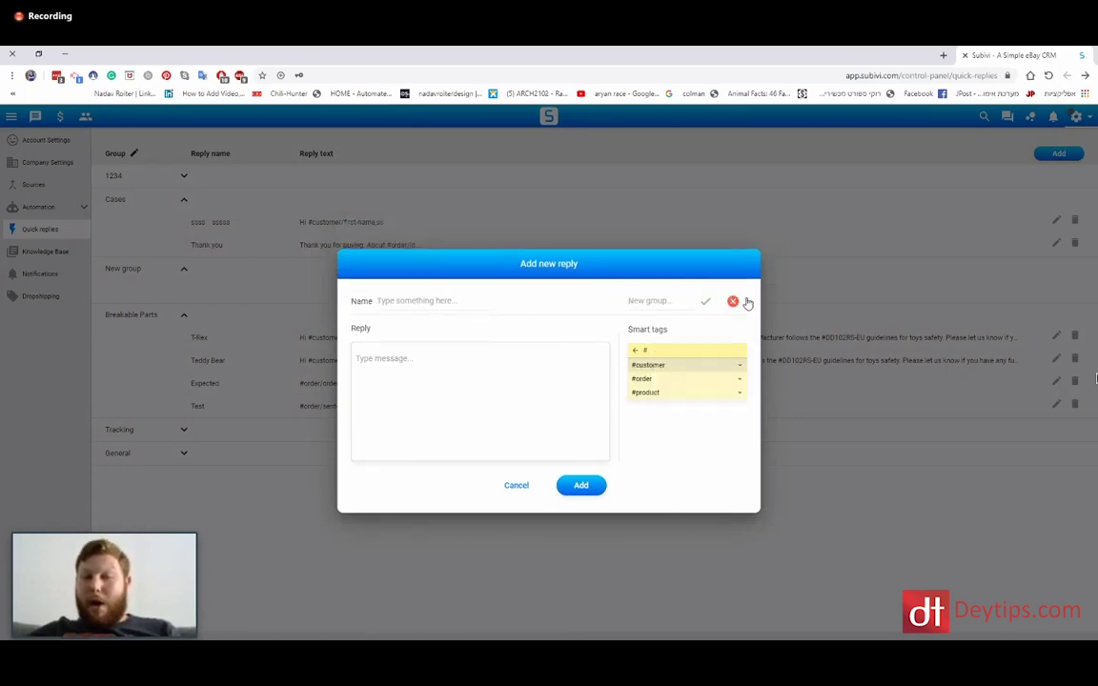
left_click(674, 302)
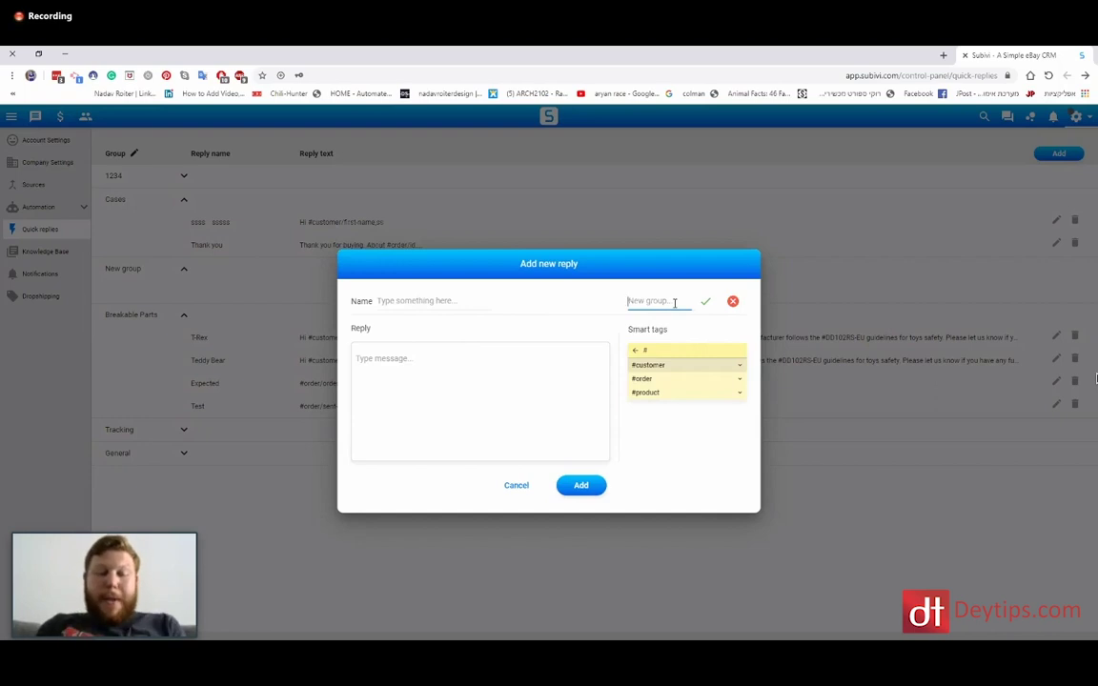
type("Custom")
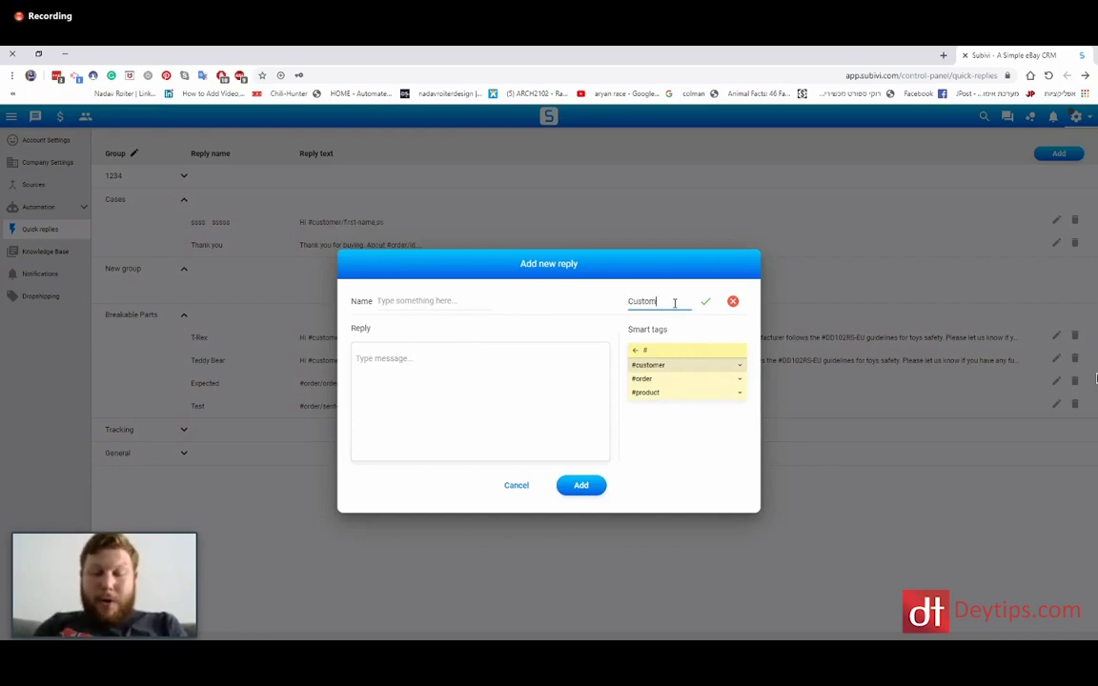
type("er complaints")
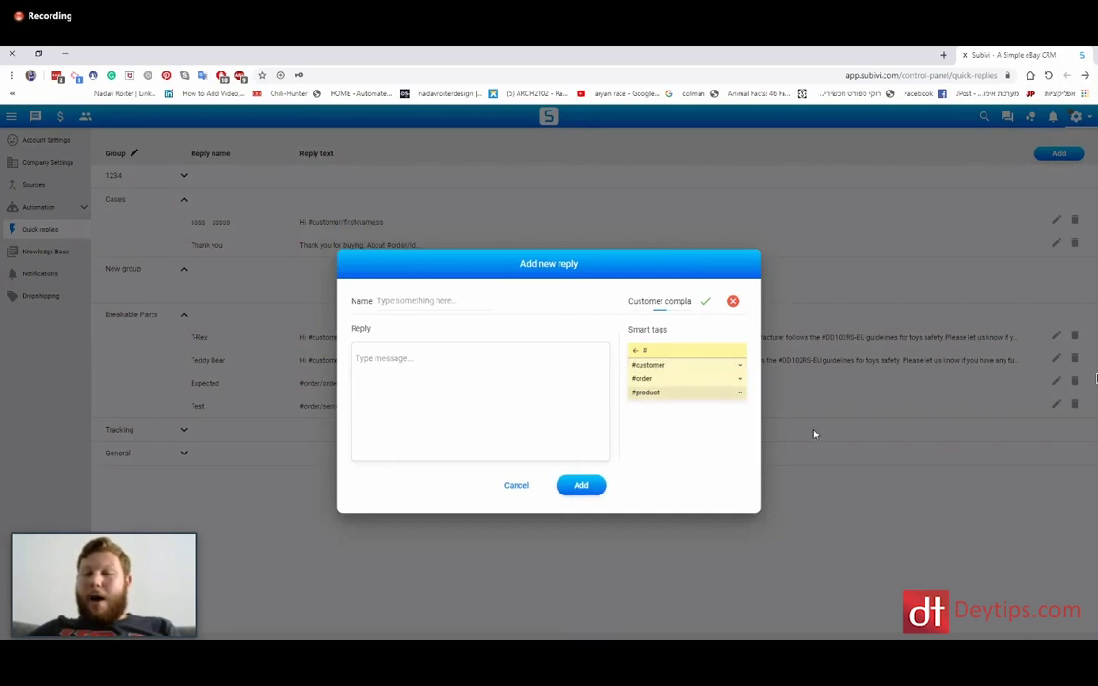
left_click(517, 485)
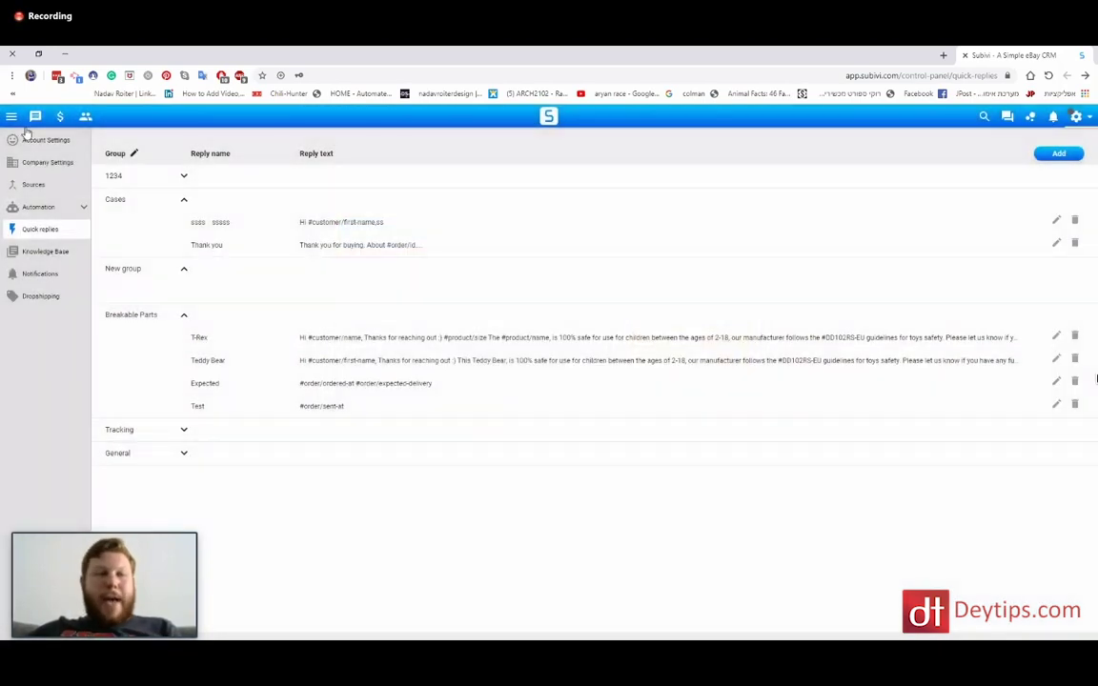
Return to the open conversations and open the one with the "another buyer test message" preview.
left_click(12, 117)
left_click(31, 179)
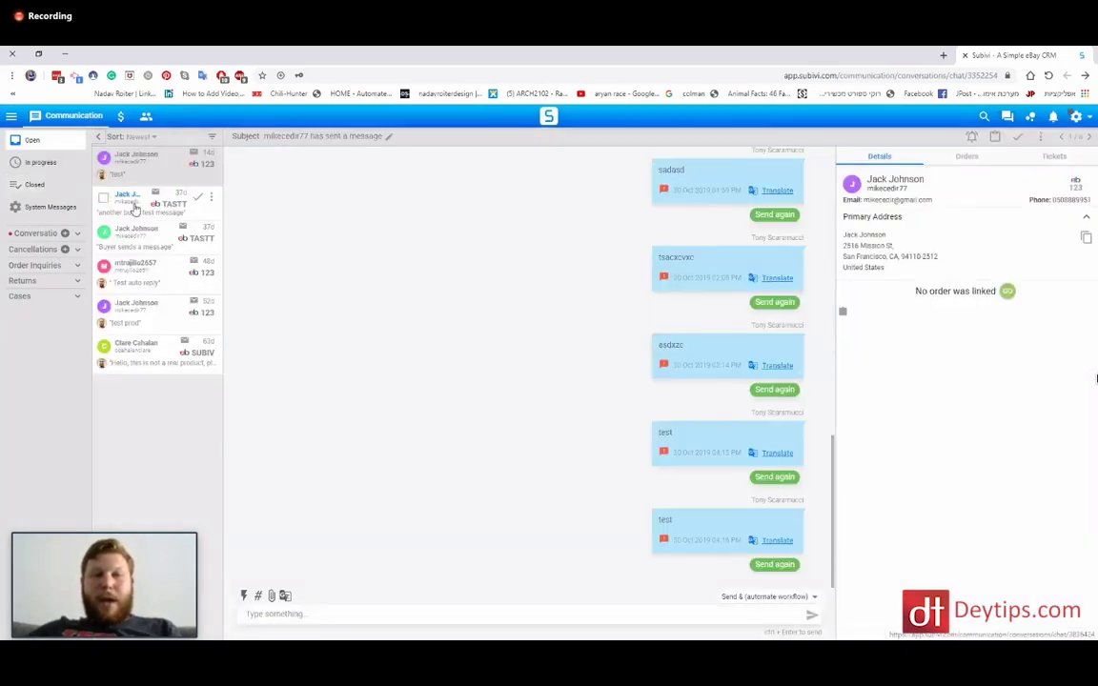
left_click(135, 208)
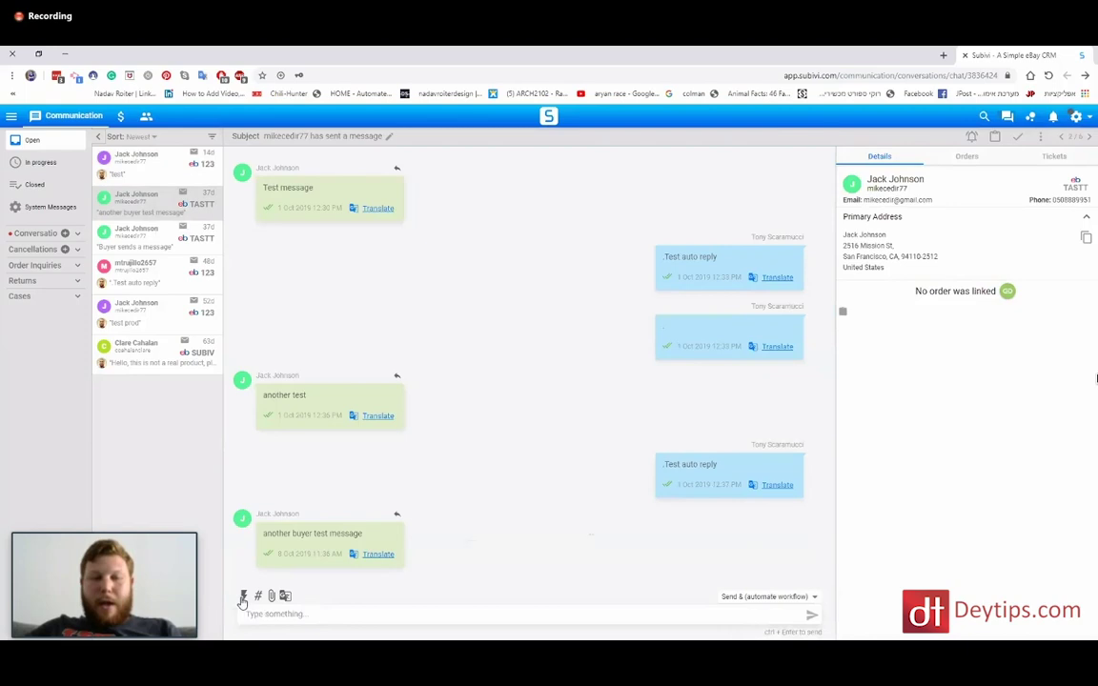
Insert the "Positive feedback" quick reply from the General group into the reply to the customer.
left_click(243, 595)
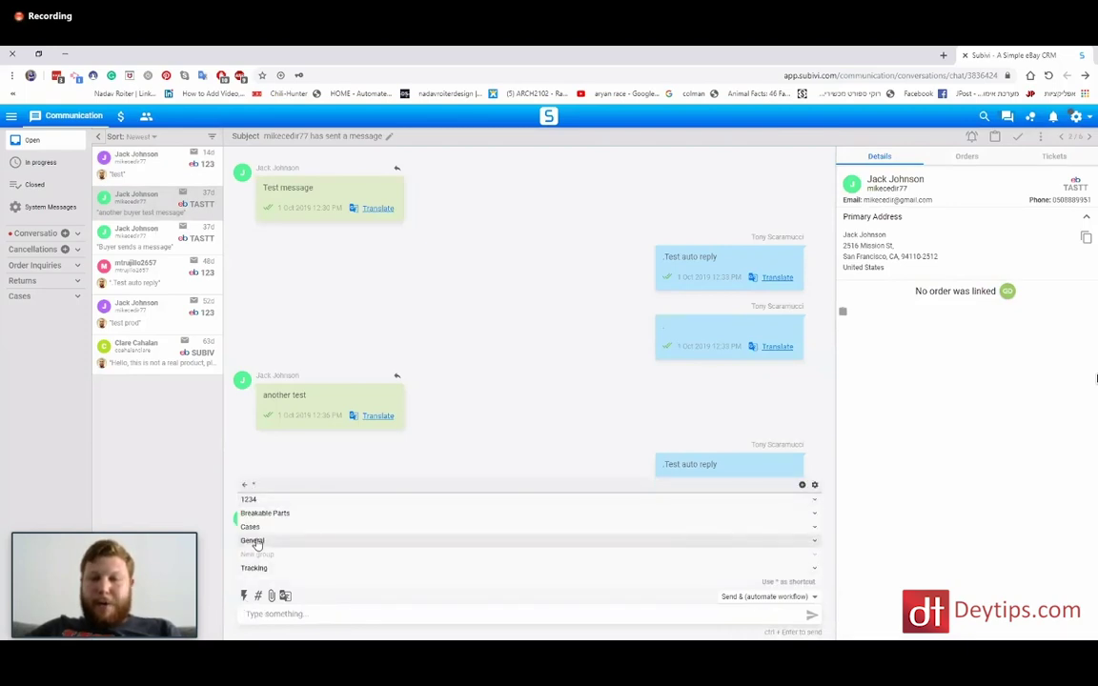
left_click(253, 541)
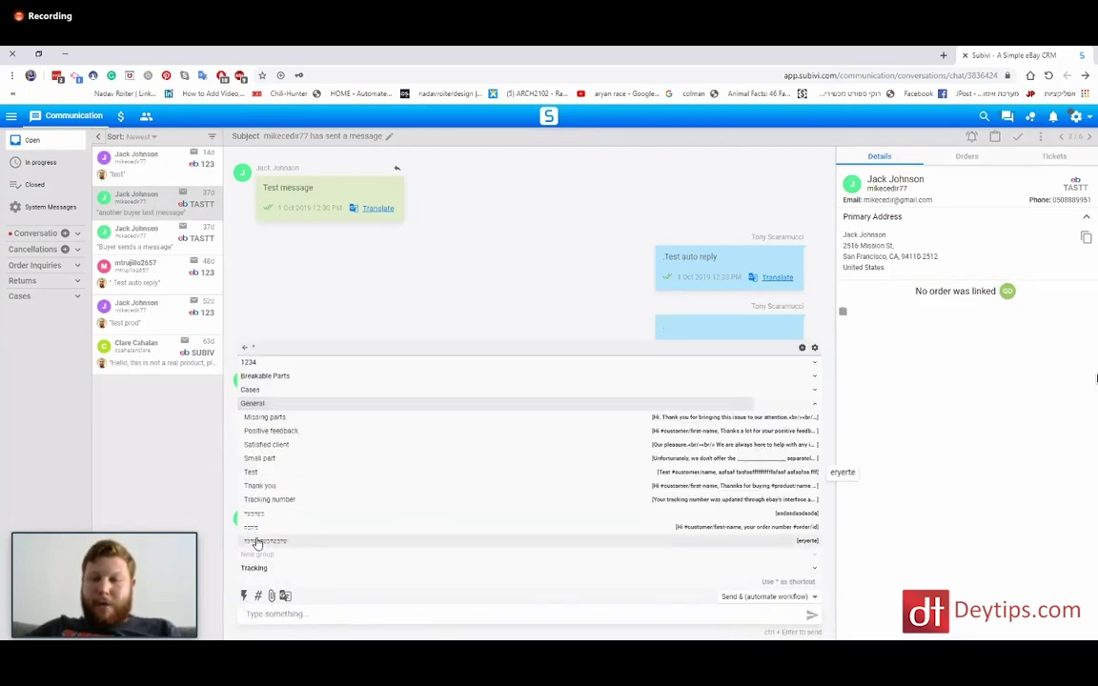
left_click(294, 431)
View the # tag options and the image attachment dialog for the reply, closing them without adding anything.
mouse_move(265, 503)
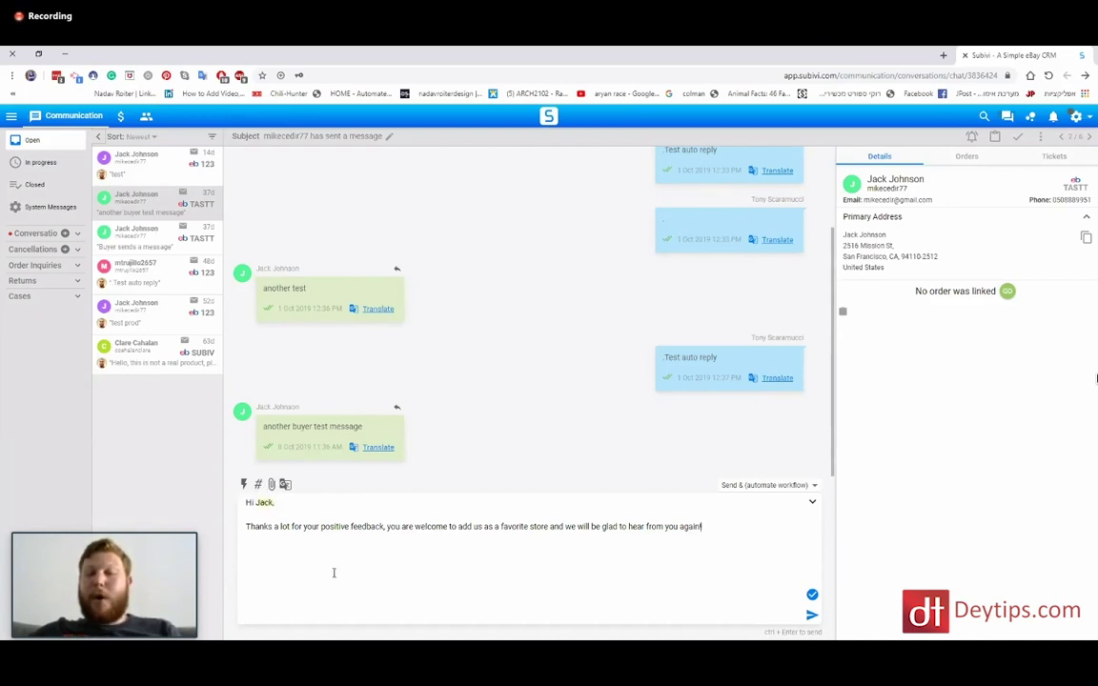
left_click(260, 487)
double_click(278, 468)
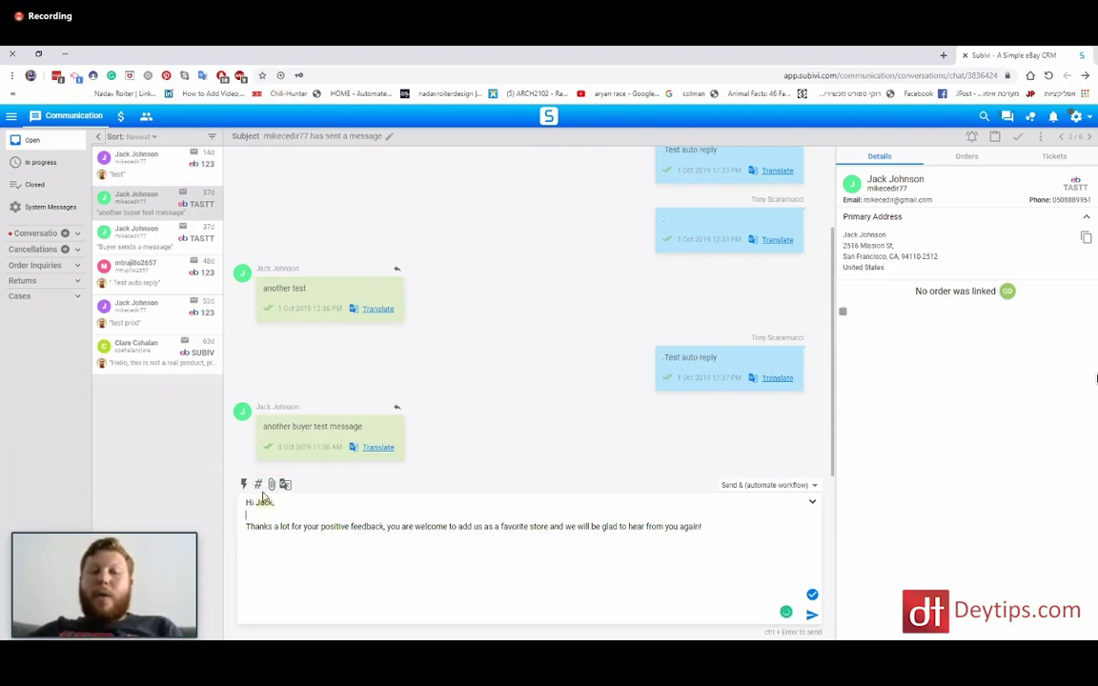
left_click(272, 488)
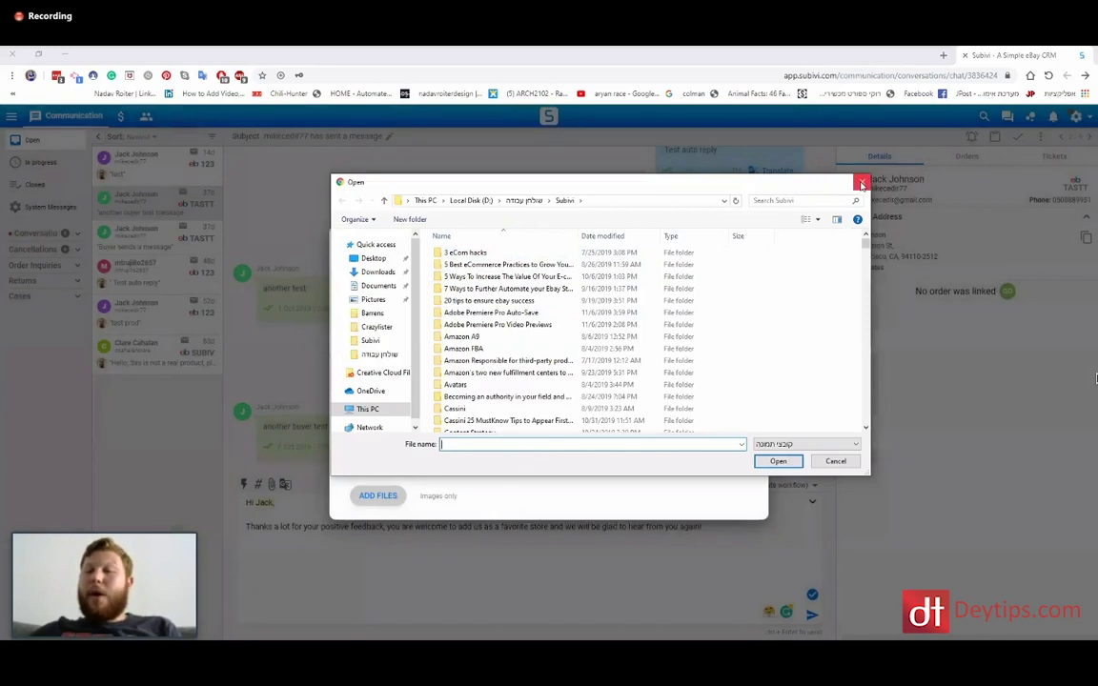
left_click(861, 182)
left_click(759, 238)
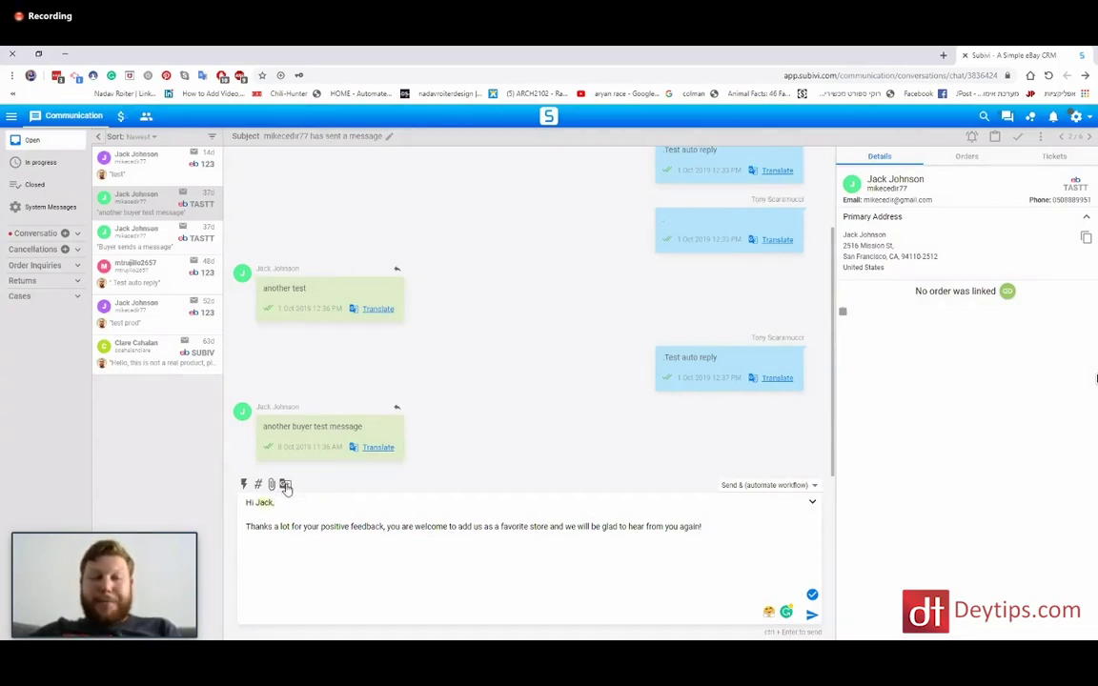
Translate the drafted reply into Finnish and copy the translation into the message text.
left_click(285, 485)
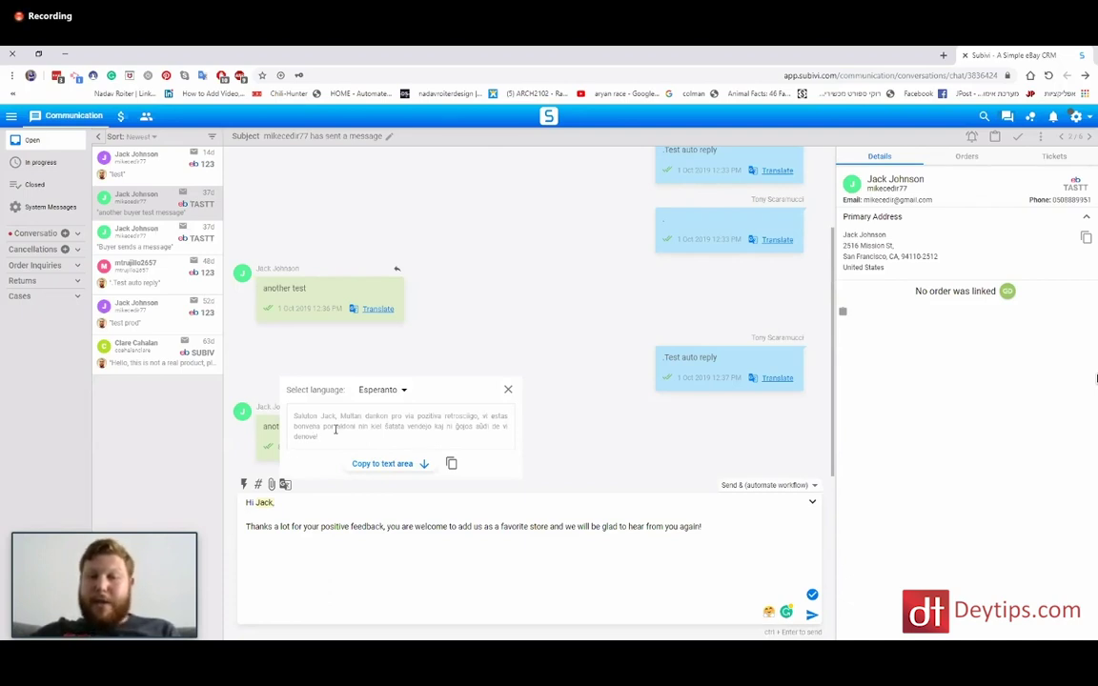
left_click(402, 391)
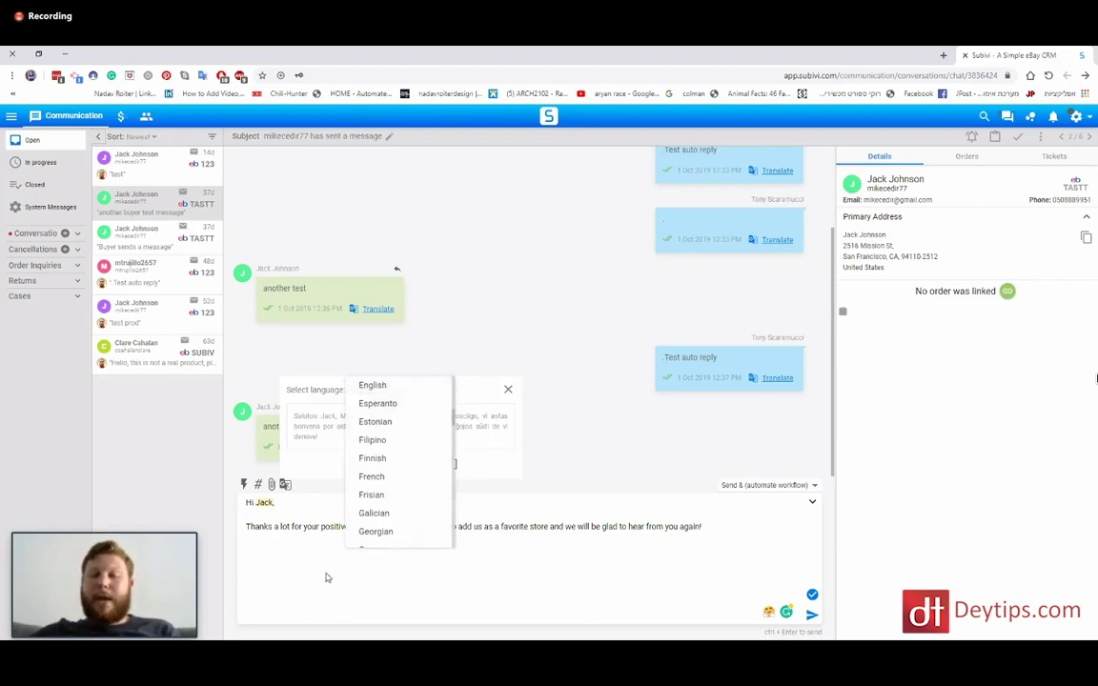
left_click(386, 462)
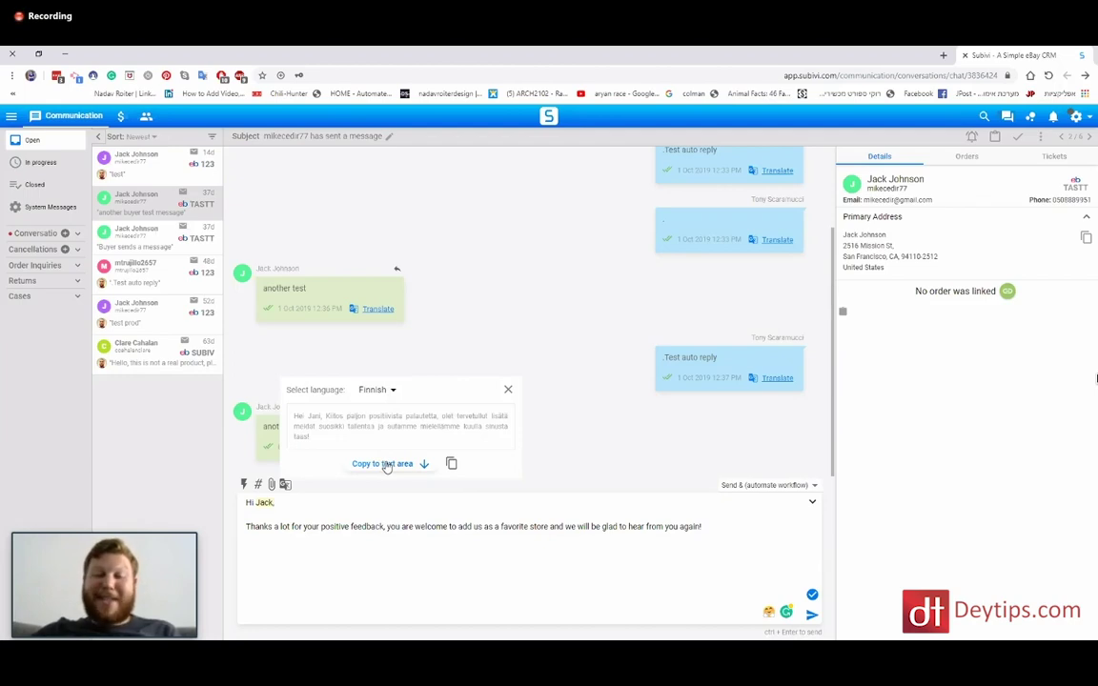
left_click(386, 464)
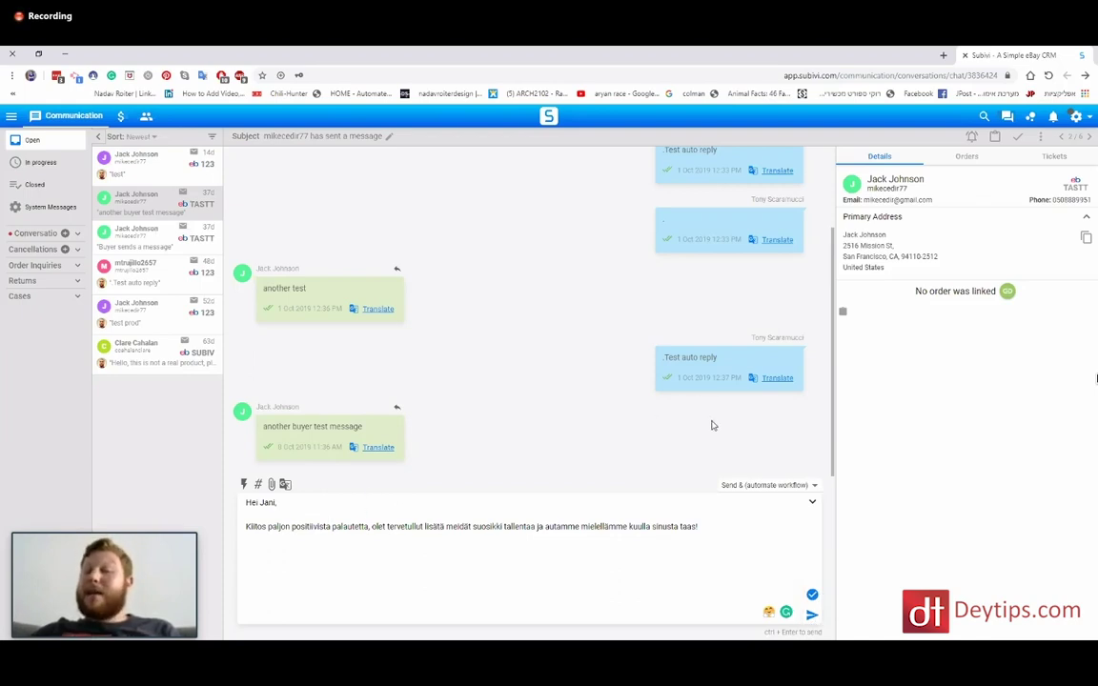
Translate the last sent "Test auto reply" message in the conversation and switch it back to the original text.
scroll(711, 425, "up", 3)
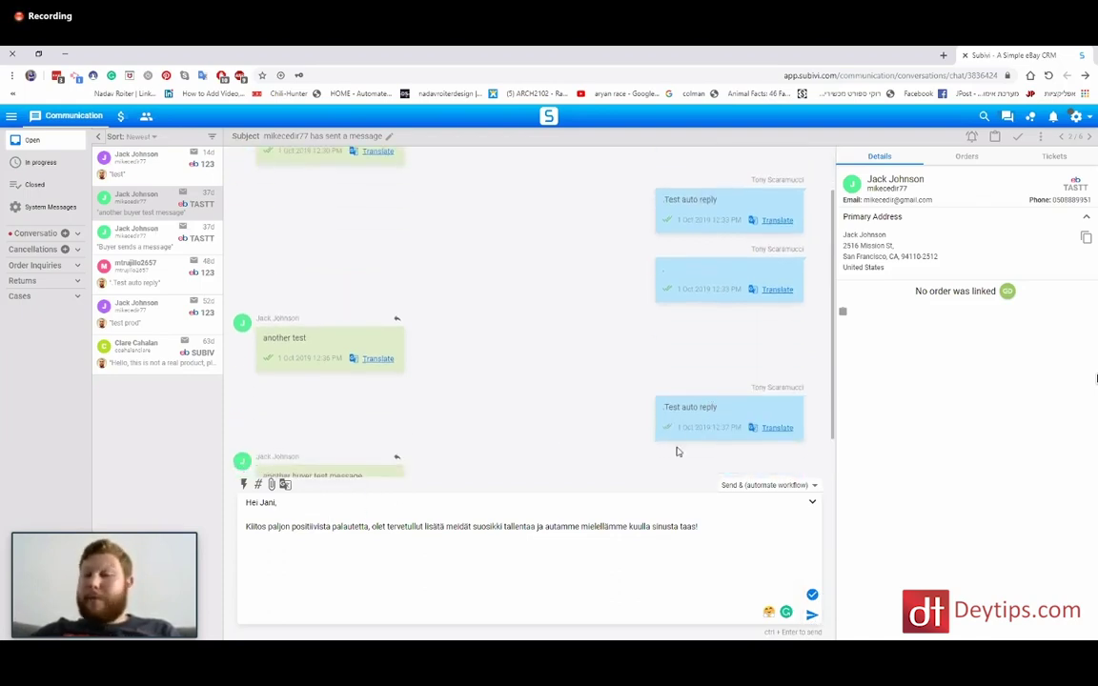
scroll(712, 416, "down", 1)
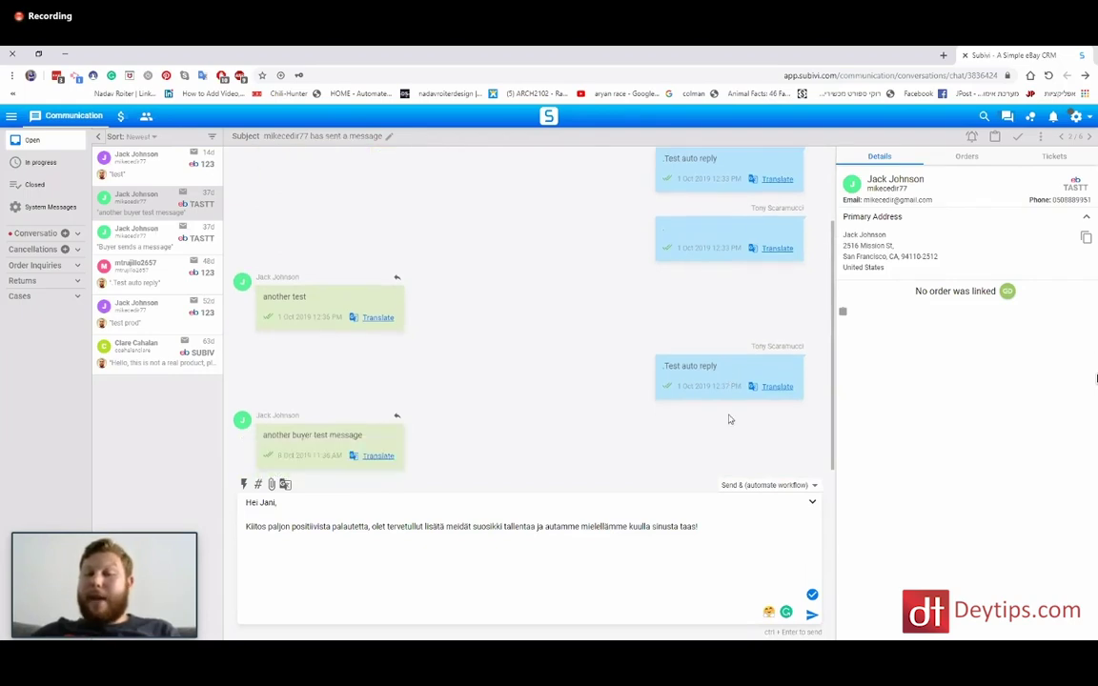
left_click(779, 380)
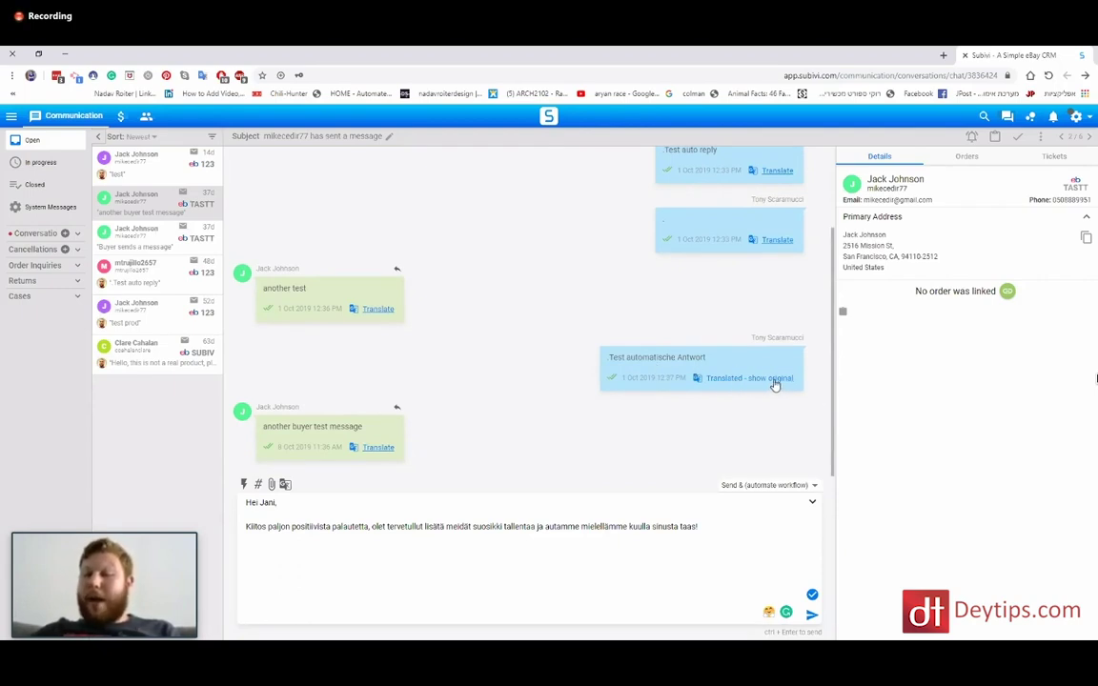
left_click(772, 379)
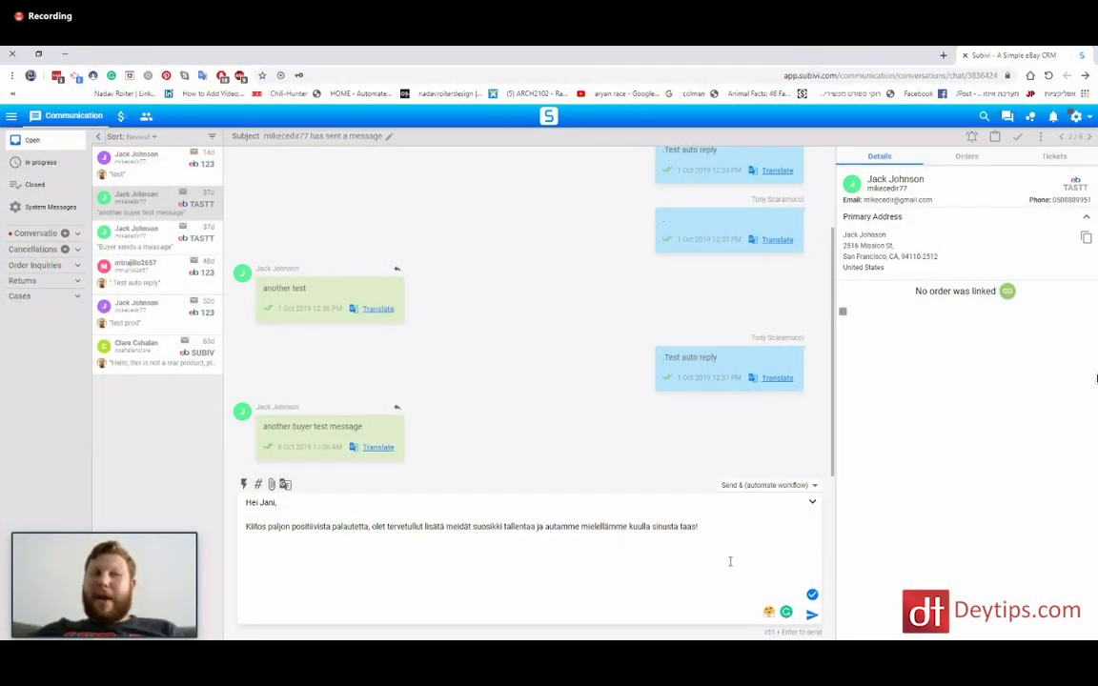
Log out and review the Starter, Basic, Premium and Enterprise pricing plans on the Subivi home page.
left_click(1092, 116)
left_click(1000, 372)
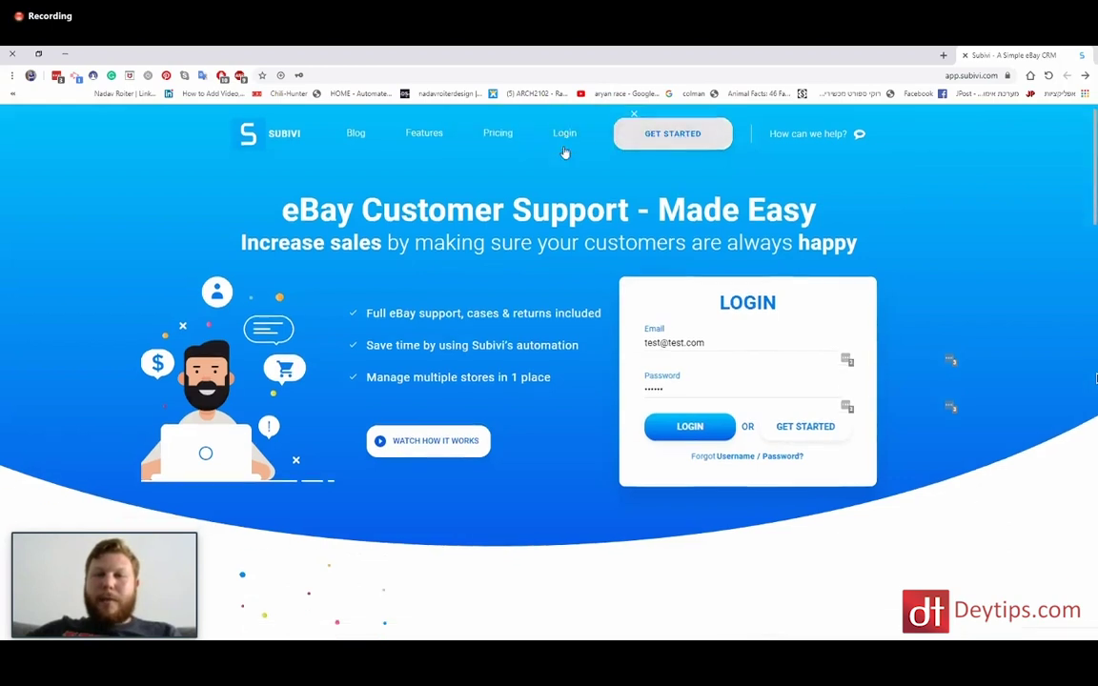
scroll(571, 153, "down", 1)
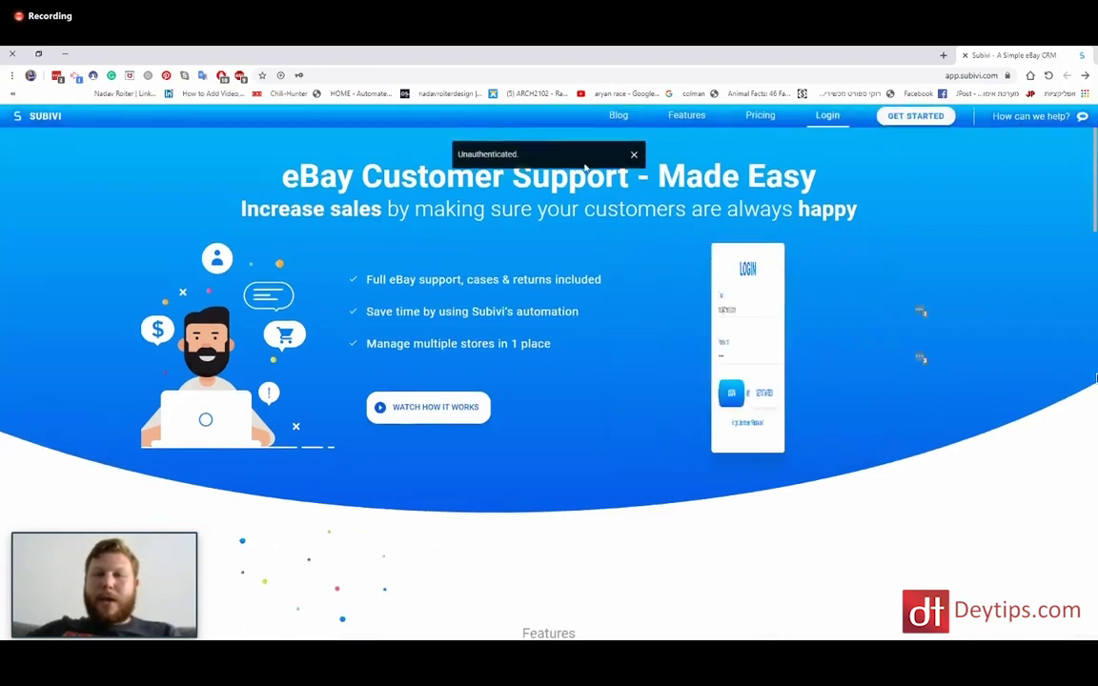
left_click(747, 117)
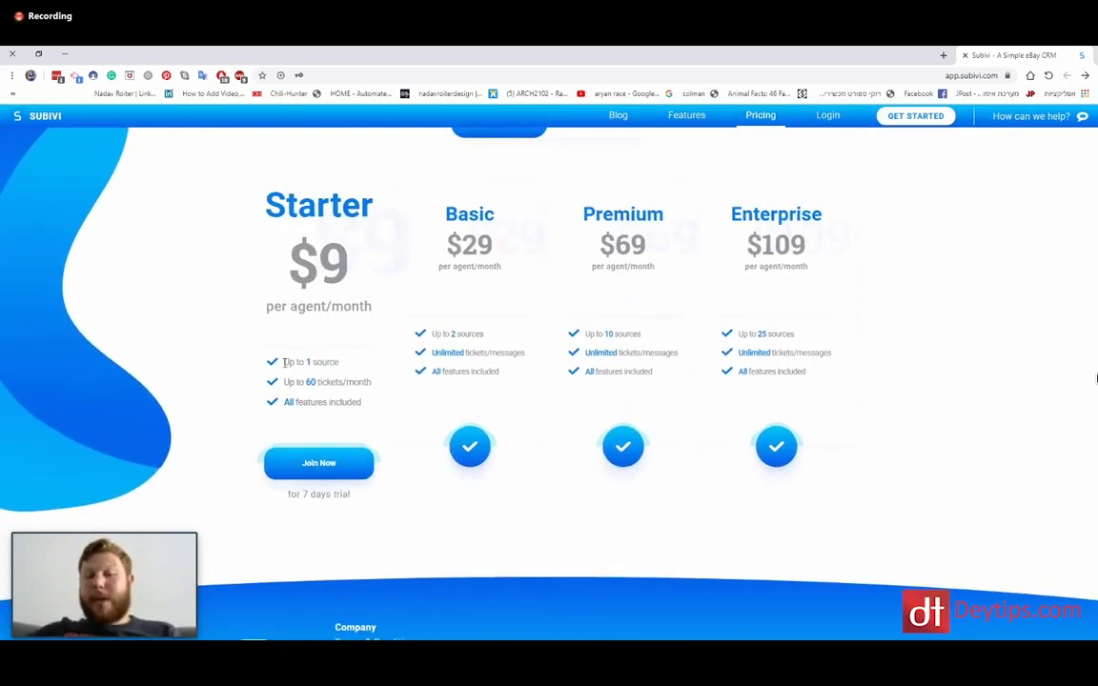
triple_click(305, 363)
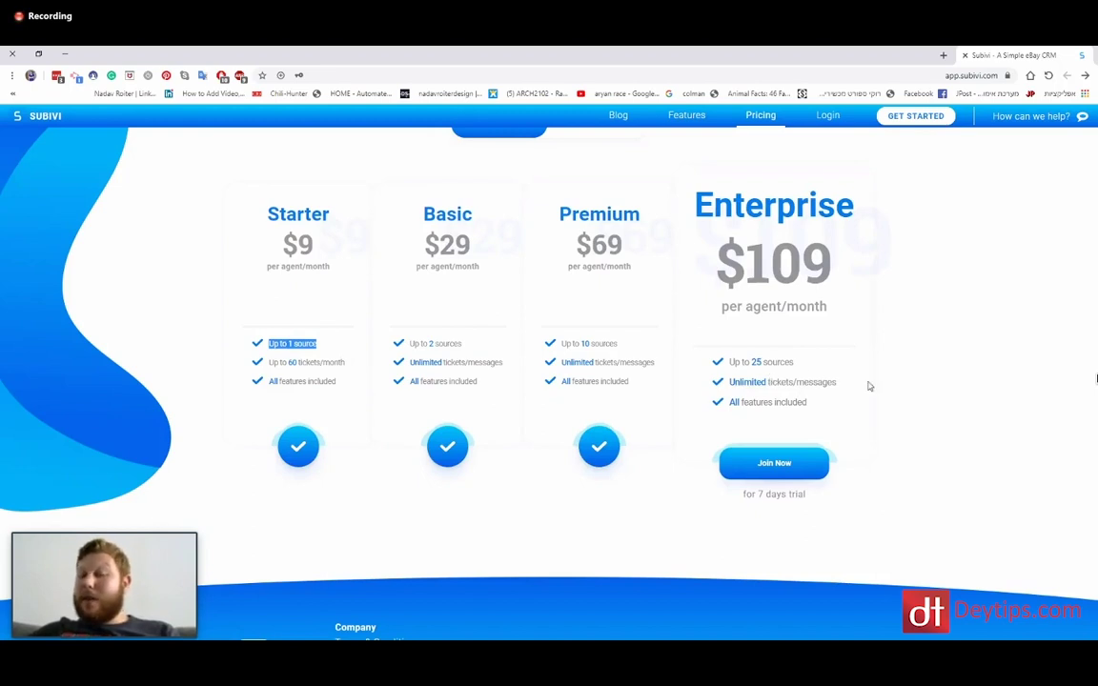
left_click(720, 543)
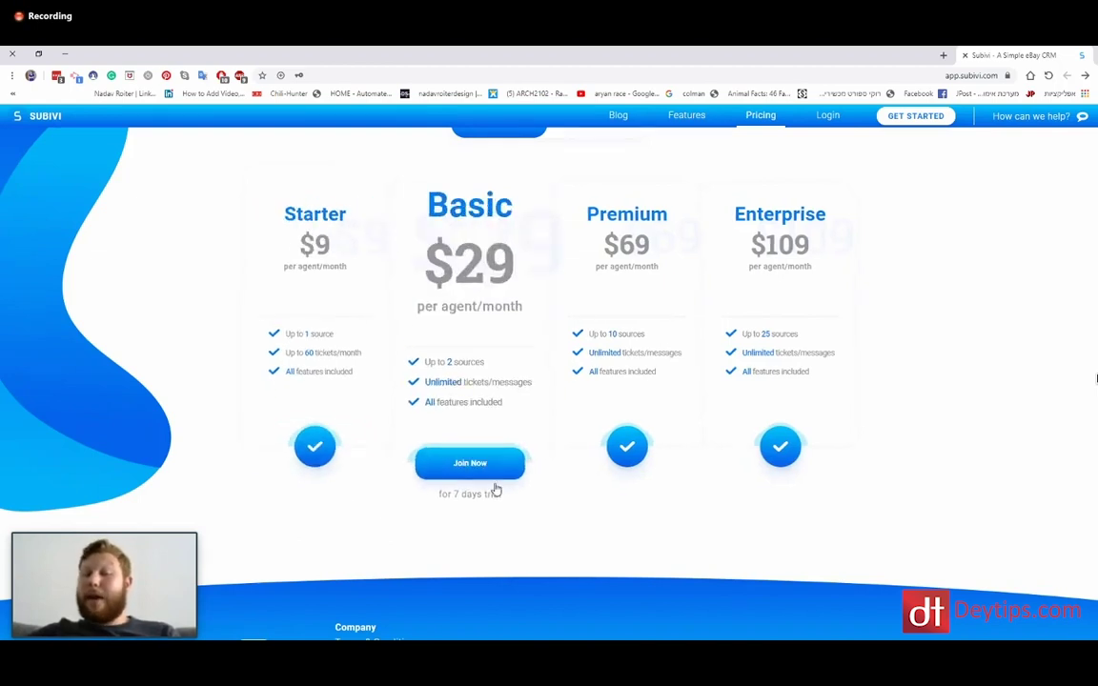
scroll(492, 490, "up", 4)
scroll(589, 524, "up", 10)
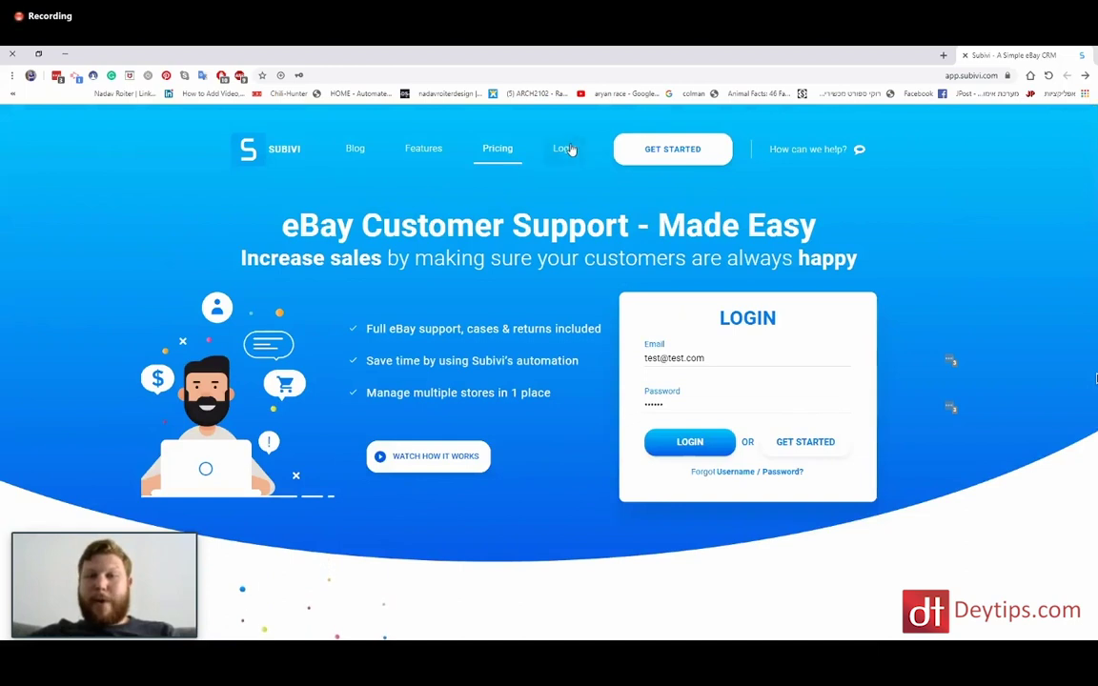
Log back in with the prefilled credentials and open the system.
left_click(567, 148)
left_click(691, 396)
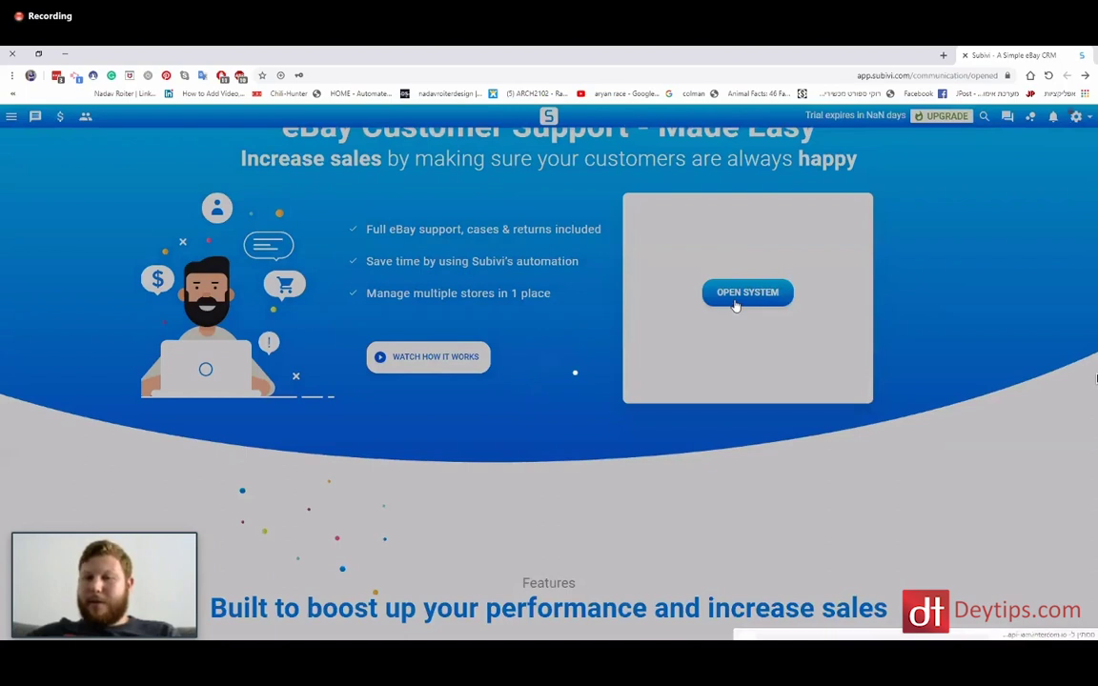
left_click(736, 299)
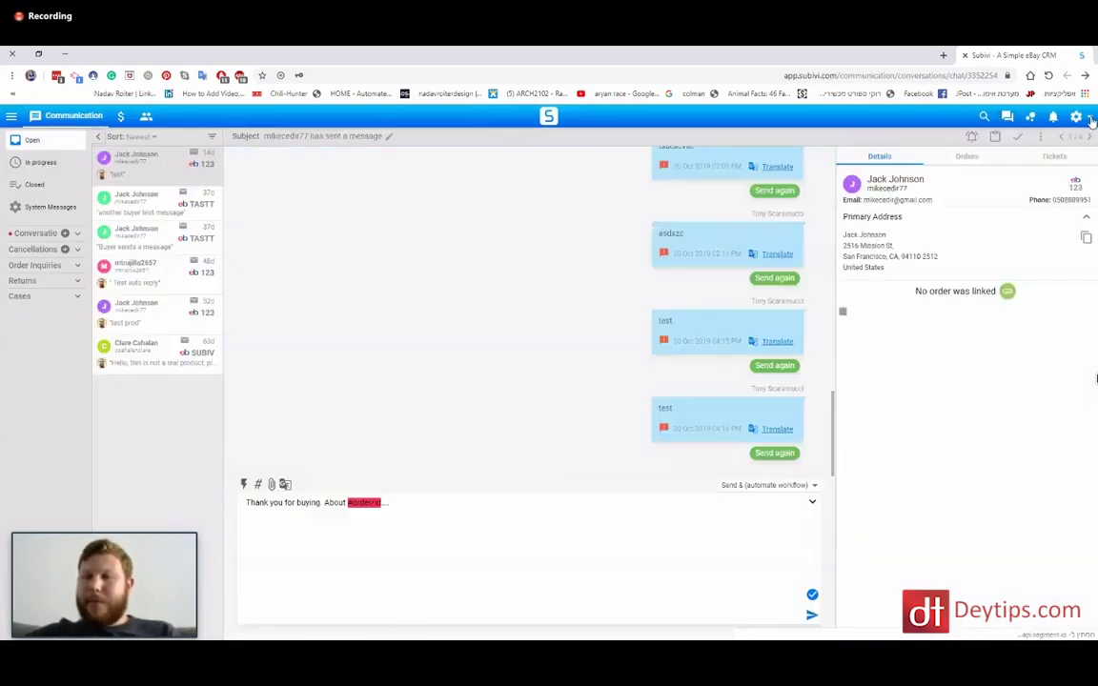
Switch to the "another buyer test message" conversation and return to the newest one with the "test" preview.
left_click(1089, 118)
left_click(894, 148)
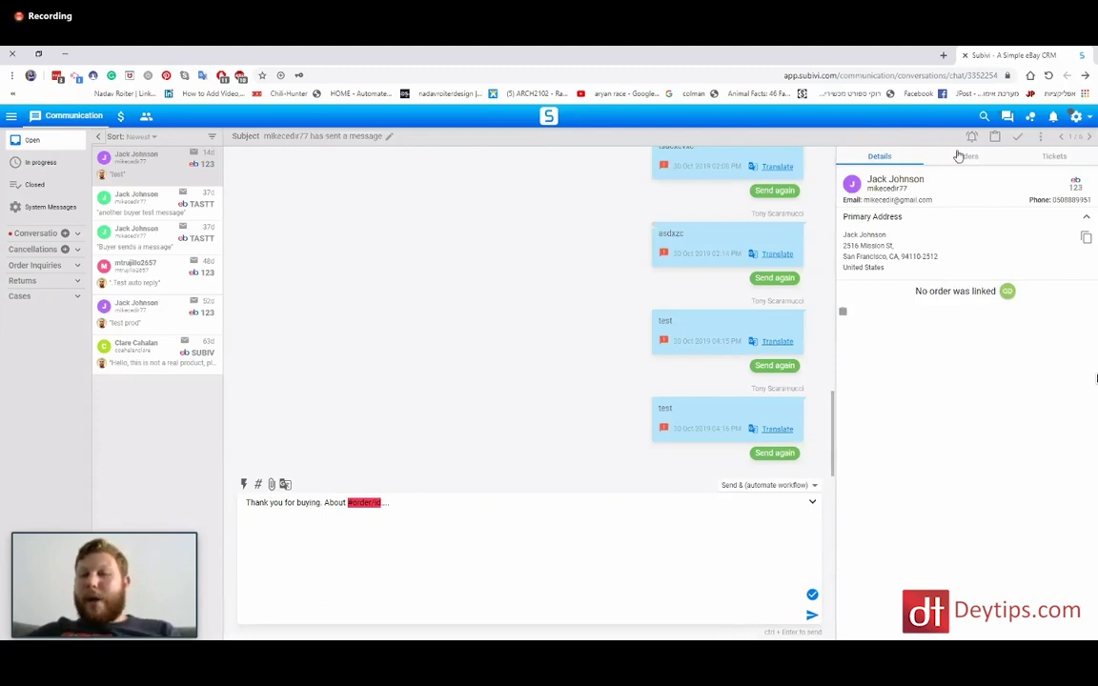
left_click(153, 206)
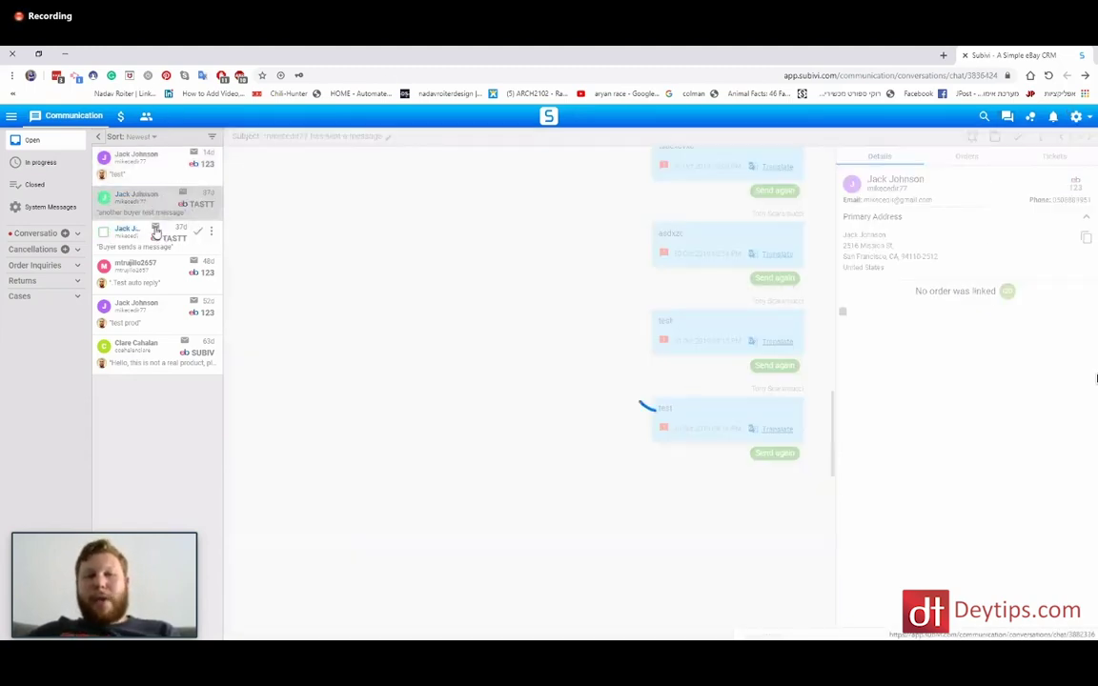
left_click(168, 169)
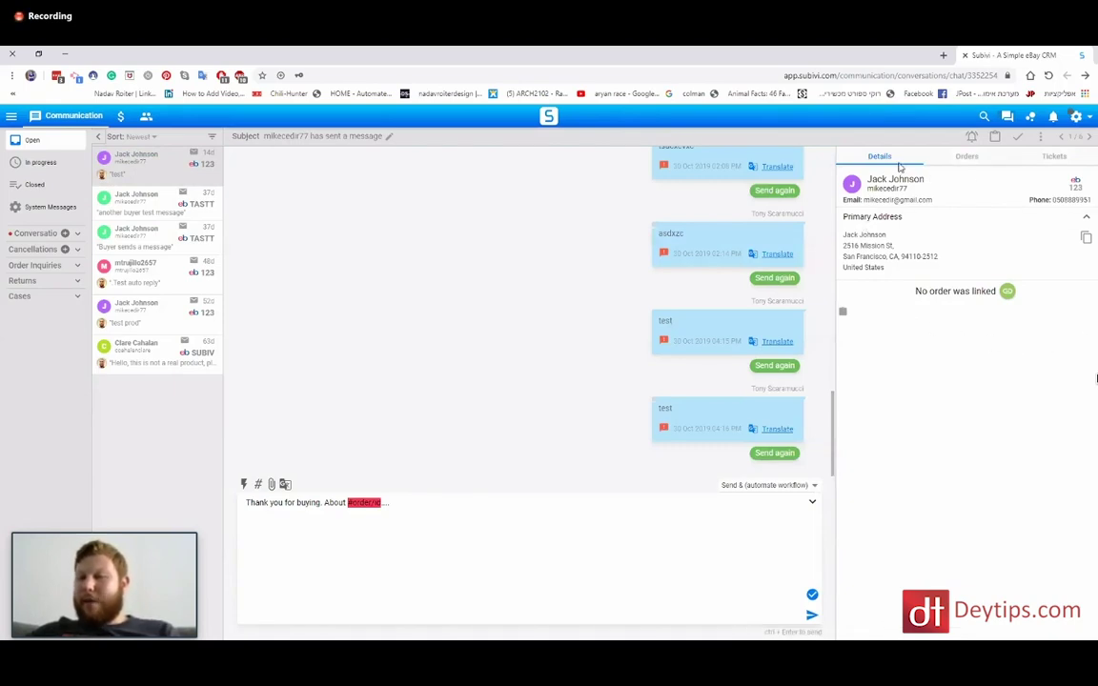
Examine the customer's order information, tickets history and contact details for the open conversation.
left_click(963, 158)
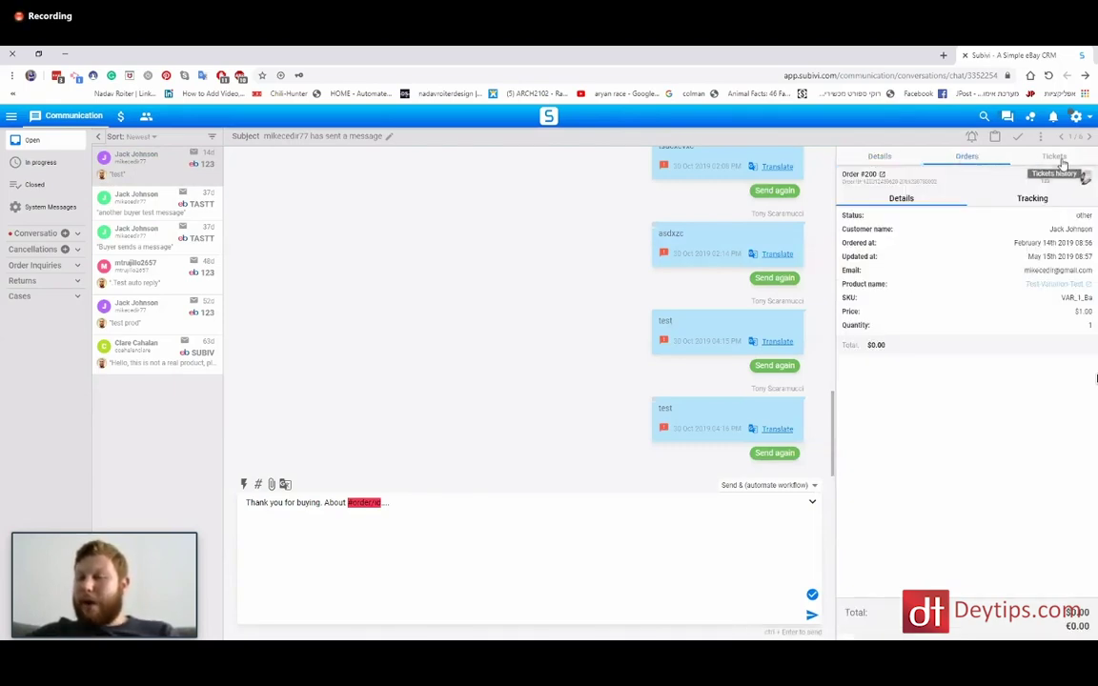
left_click(1052, 157)
left_click(972, 155)
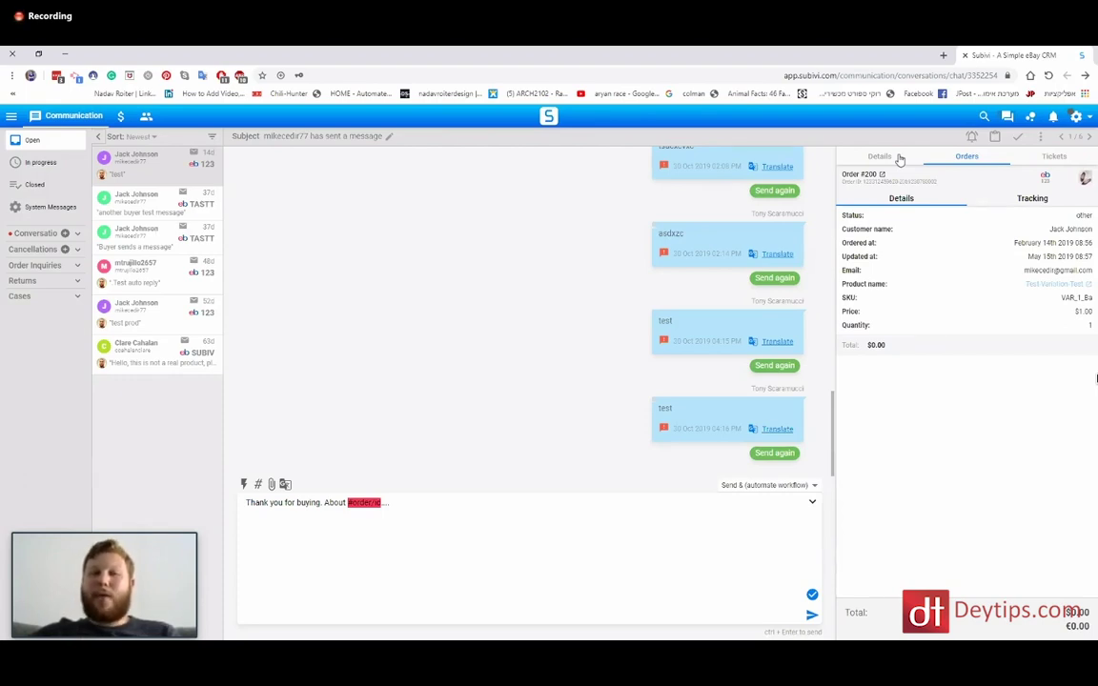
left_click(889, 158)
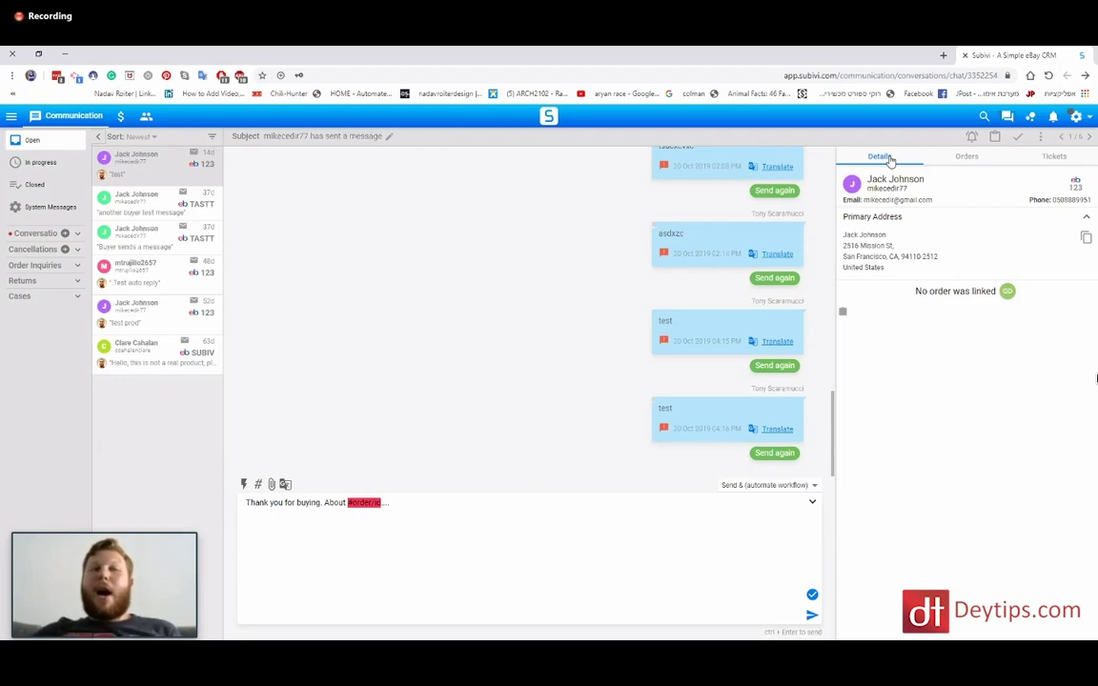
left_click(959, 157)
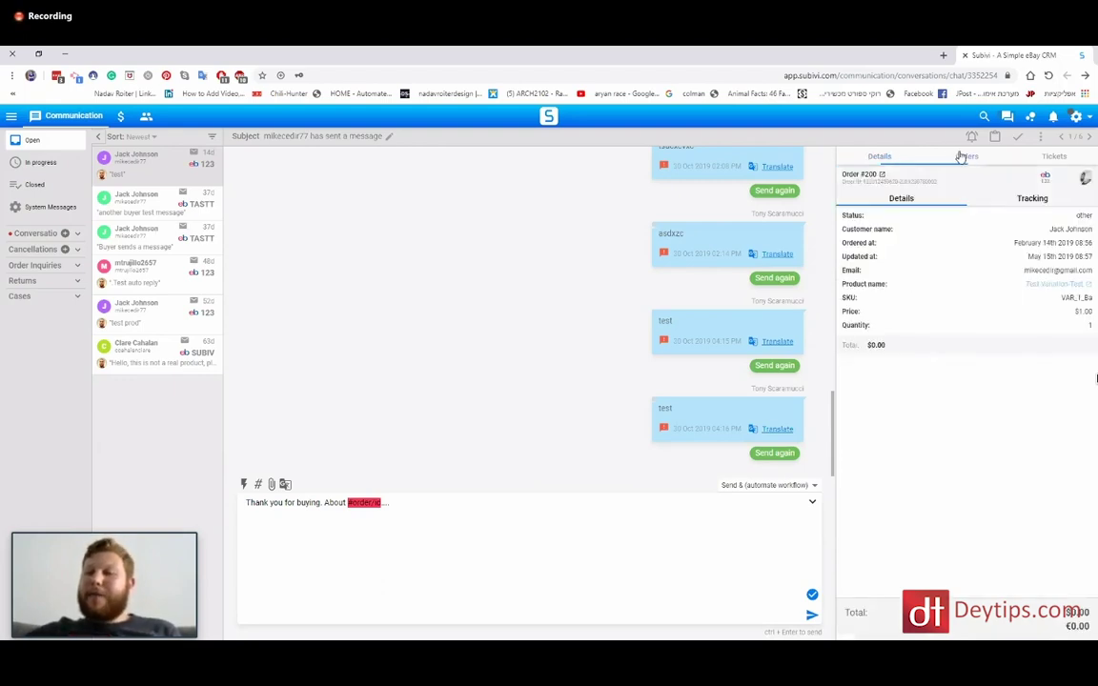
left_click(1052, 156)
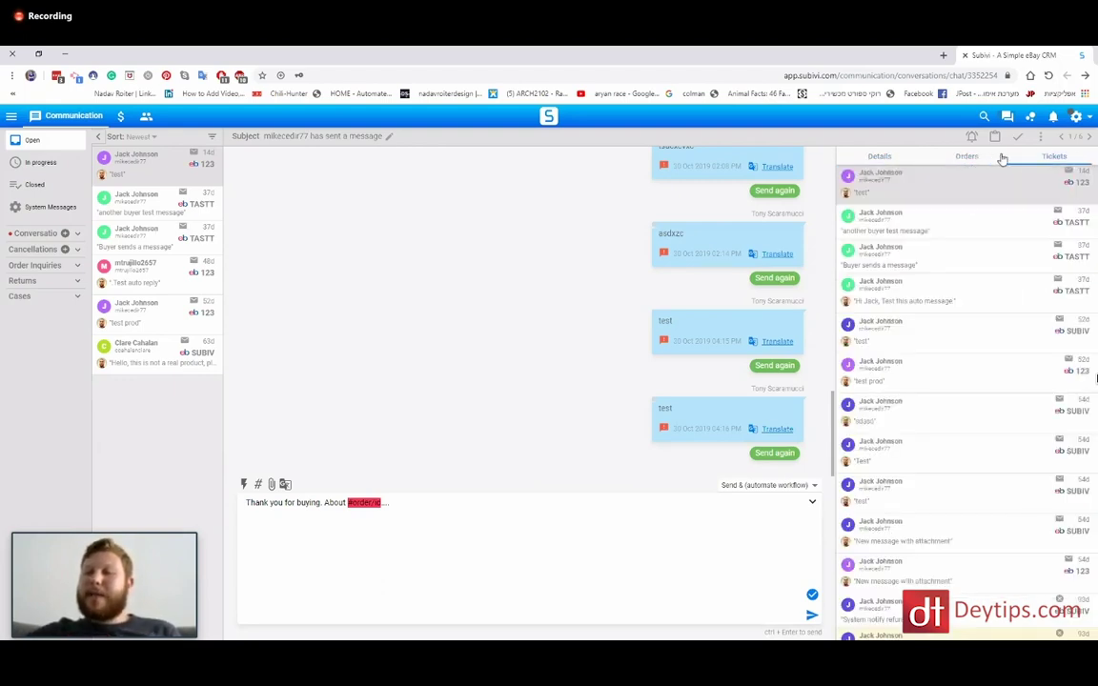
left_click(892, 160)
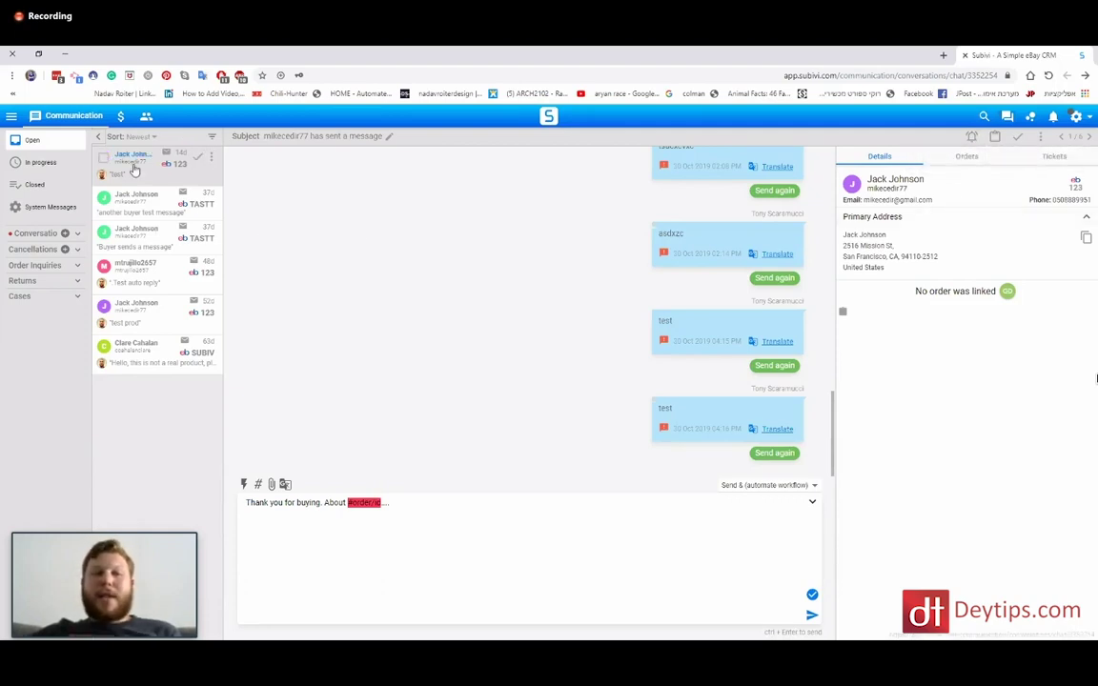
Add the note "talk to UPS" to the open conversation and check it in the conversation list.
left_click(994, 141)
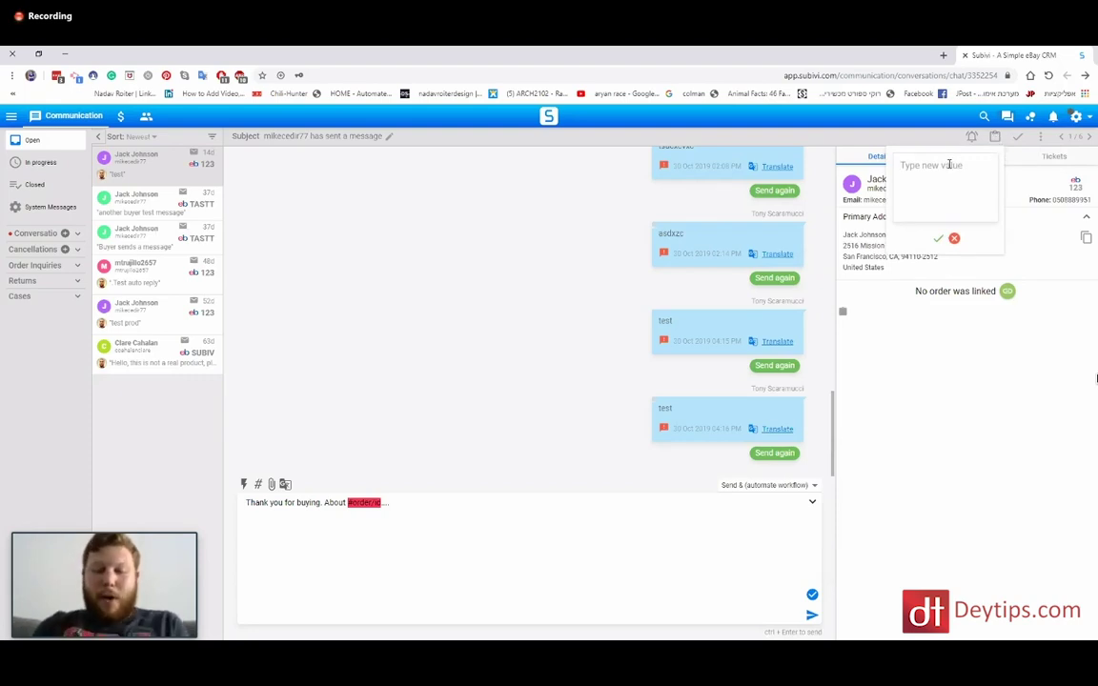
type("talk to UPS")
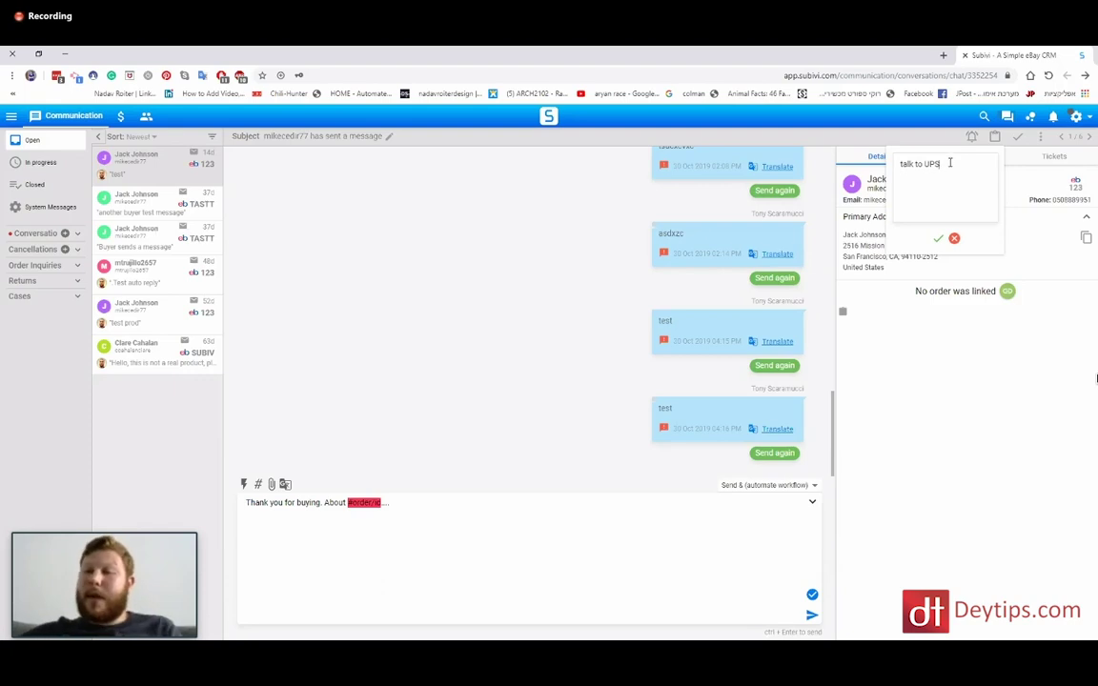
left_click(936, 240)
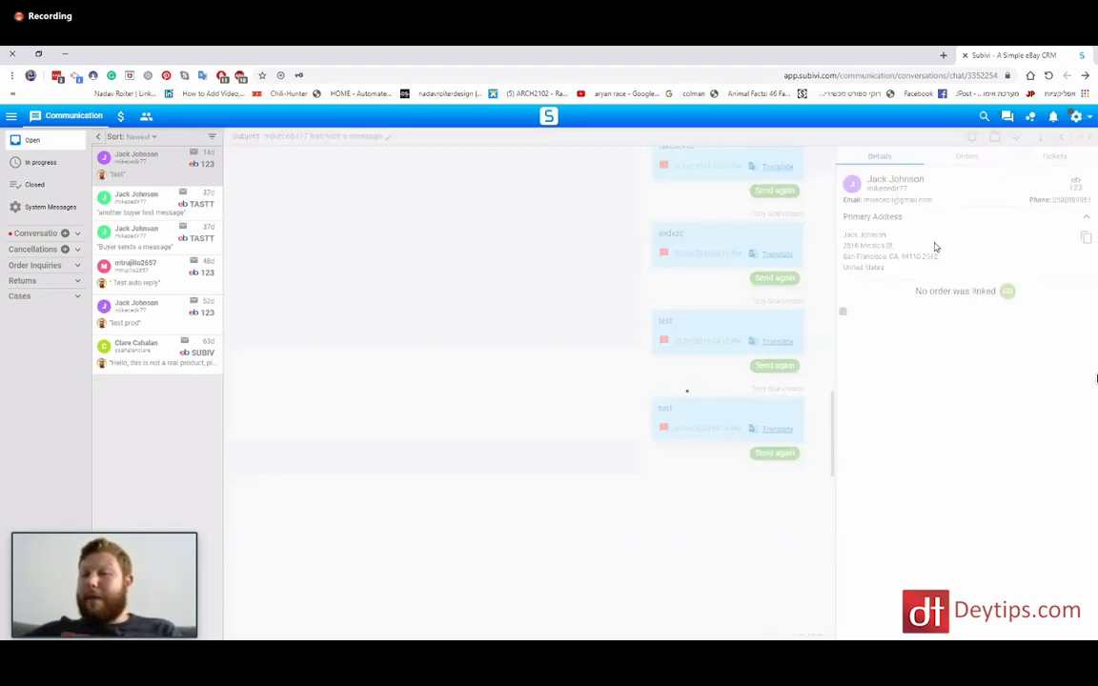
mouse_move(209, 177)
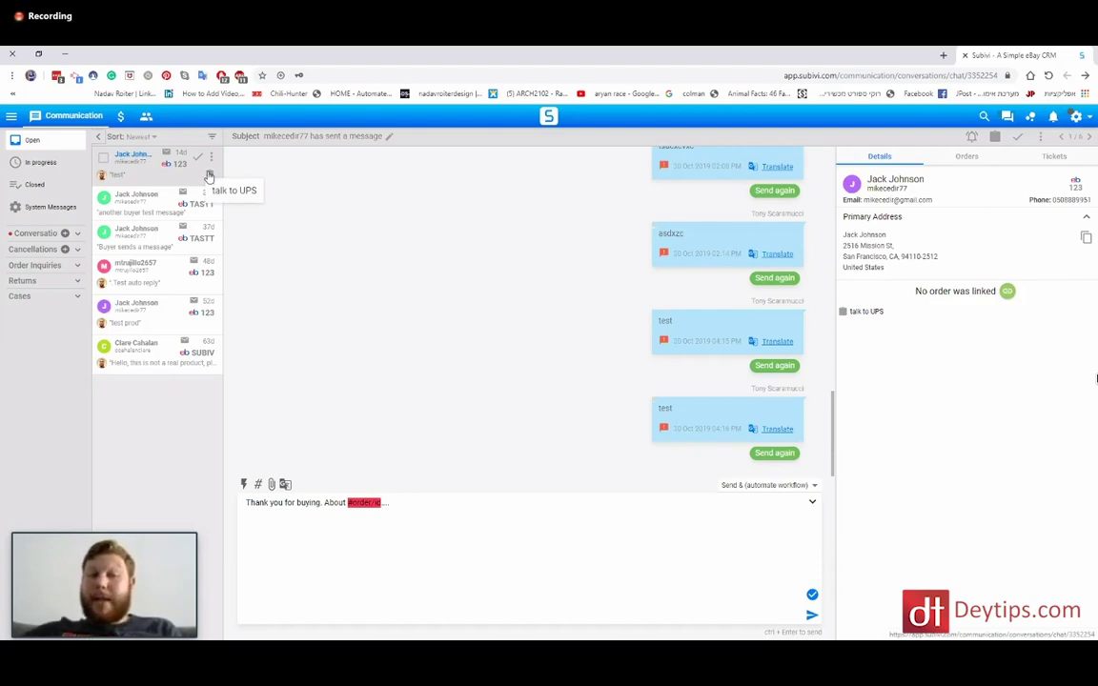
Draft a ticket reminder reading "follow up with customer tonight" for the open conversation, and dismiss it without saving.
left_click(971, 139)
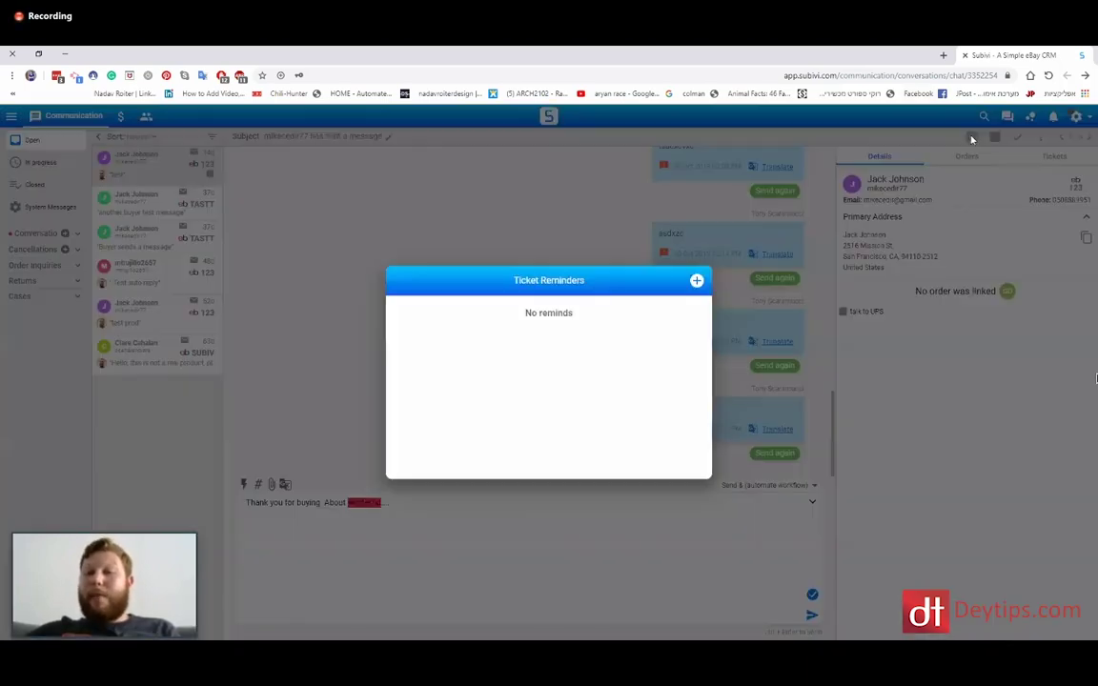
left_click(696, 283)
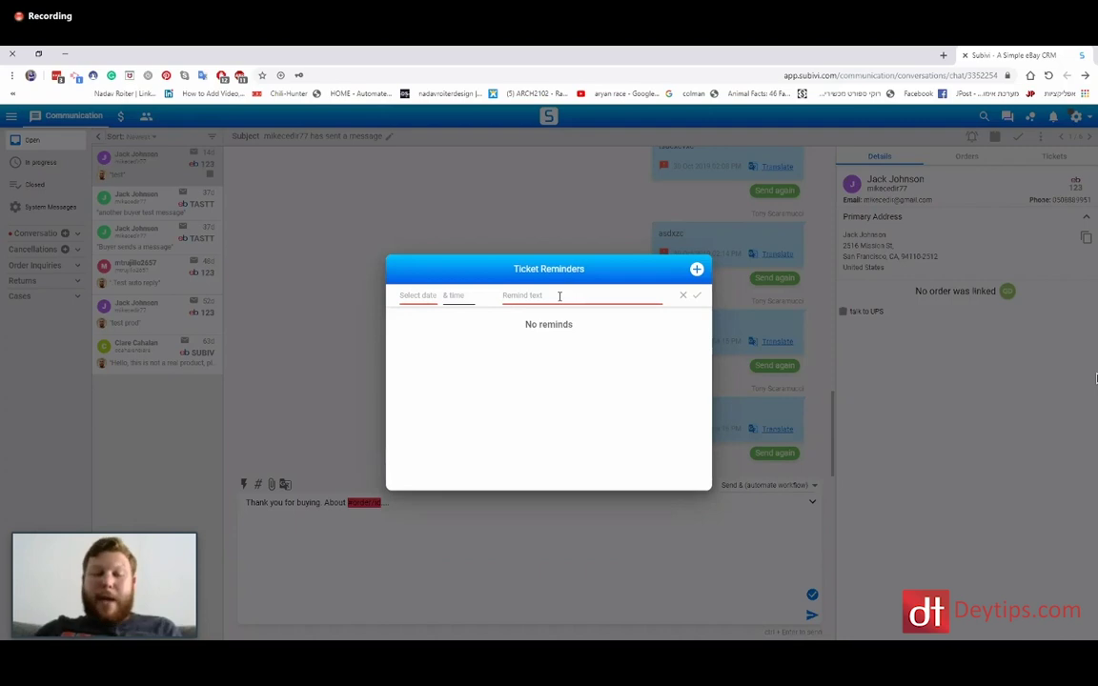
type("d")
key("BackSpace")
type("follow up with customer tonight")
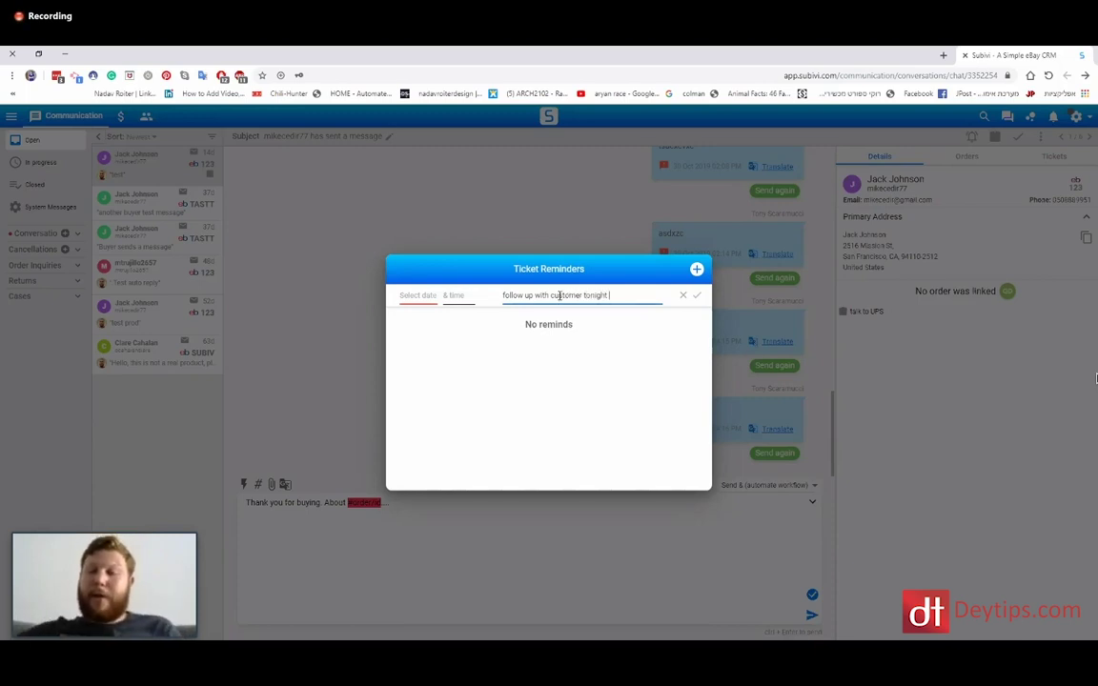
left_click(567, 553)
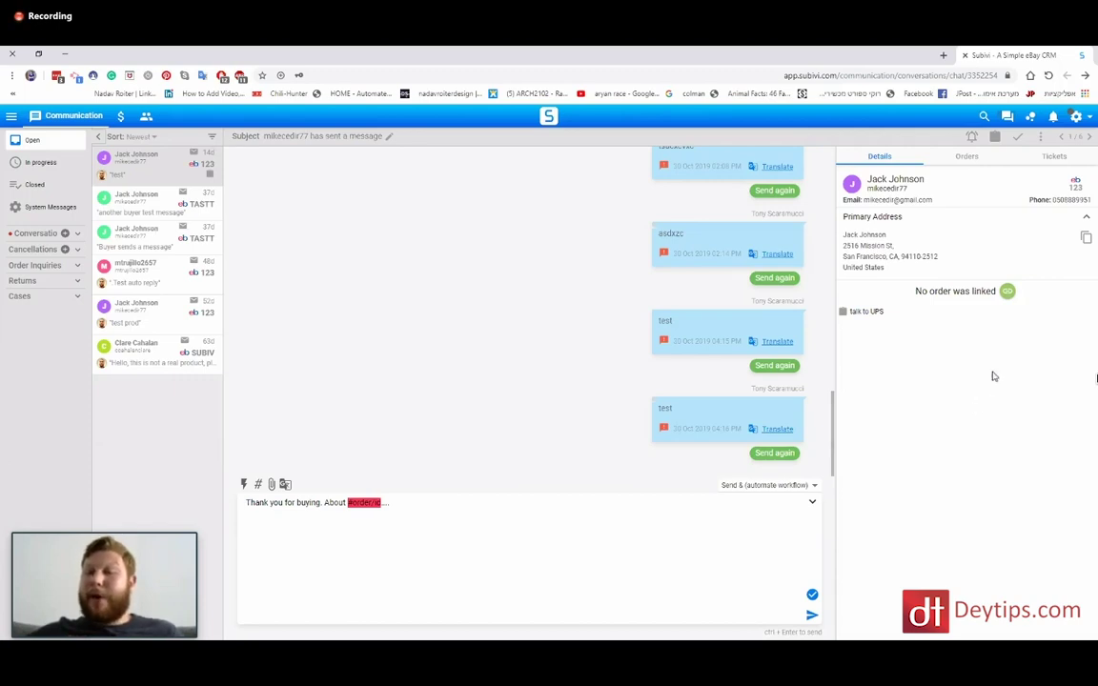
Start a new Up-Sale auto-message and enter the Maverick Air Drone thank-you text with the YouTube setup and eBay feedback links.
left_click(1093, 118)
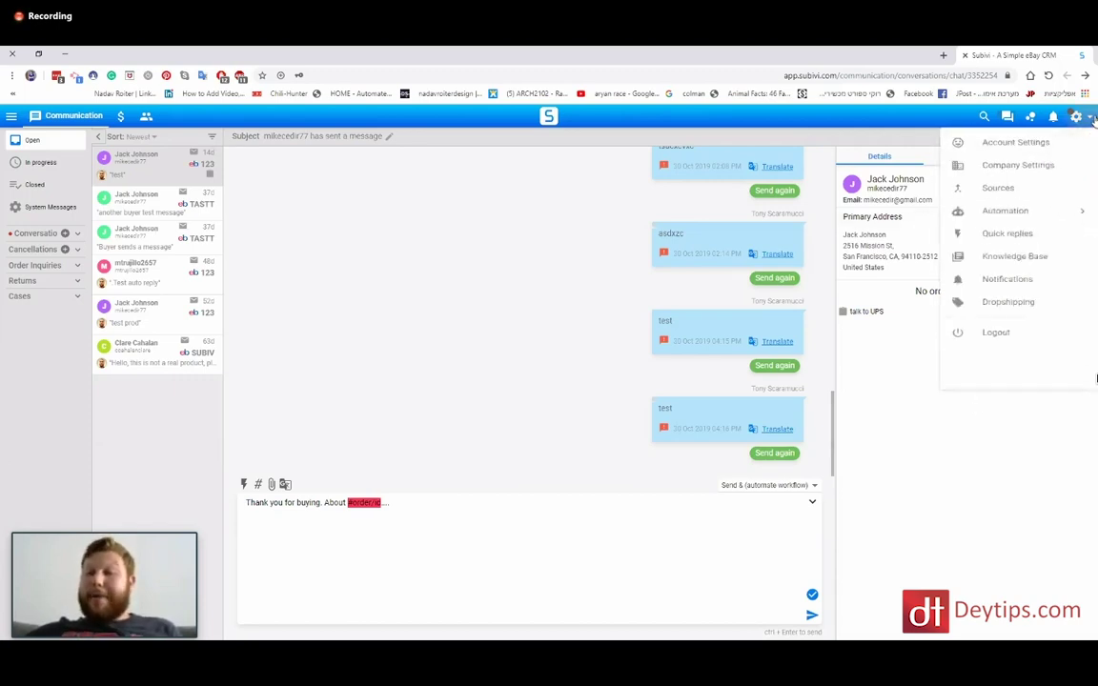
left_click(1084, 228)
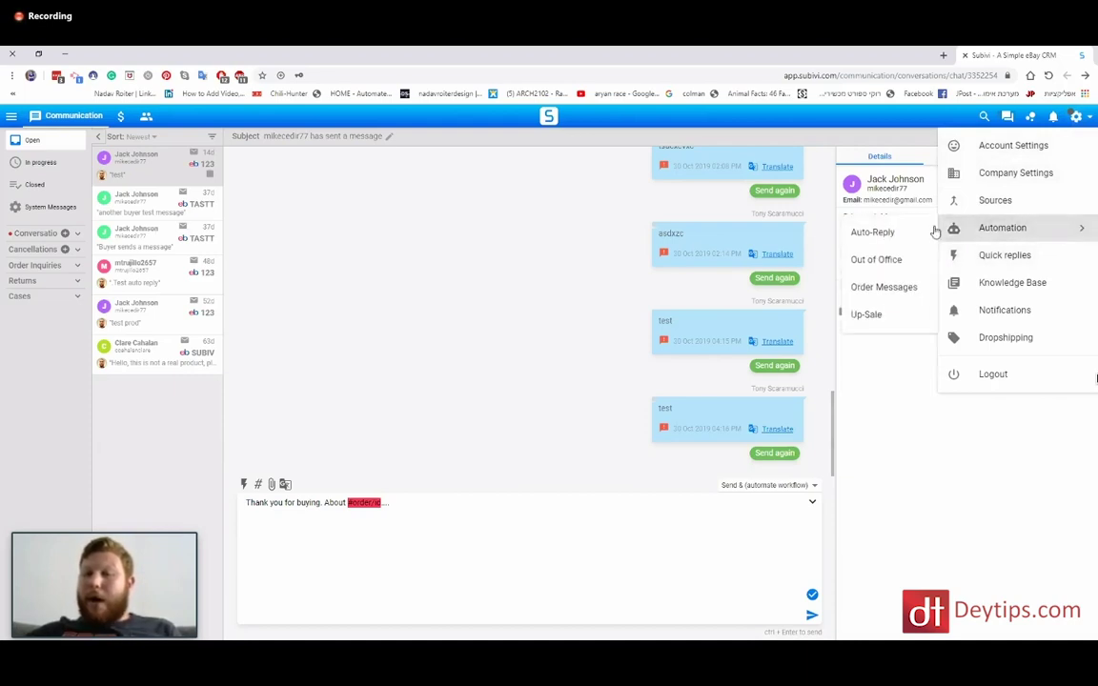
left_click(866, 315)
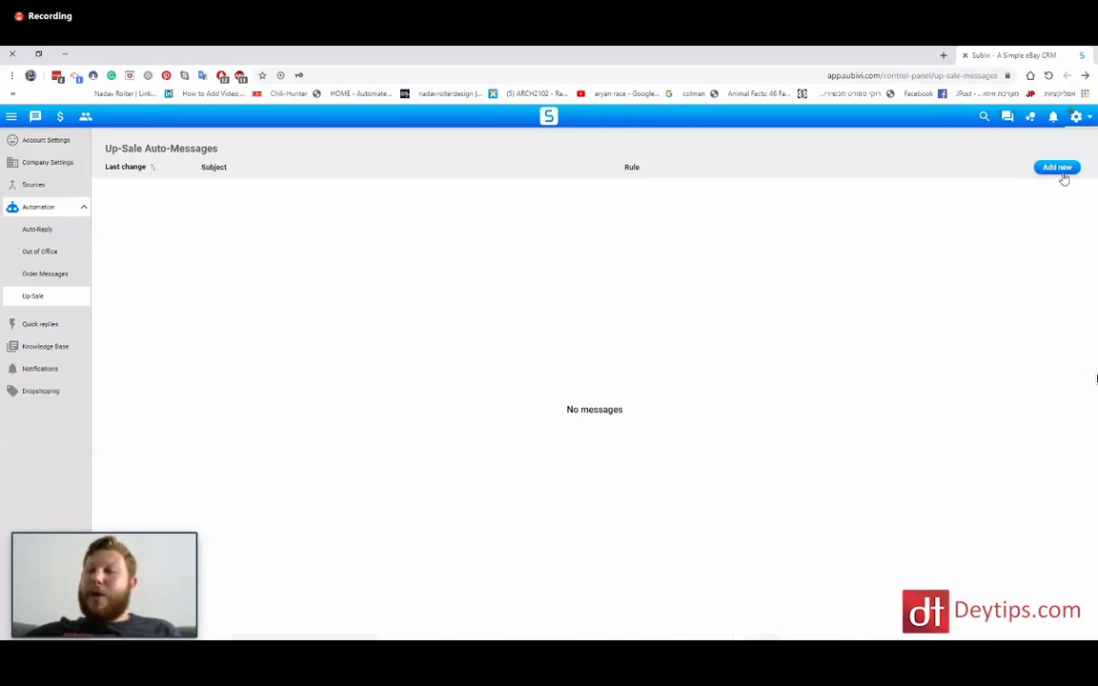
left_click(1057, 167)
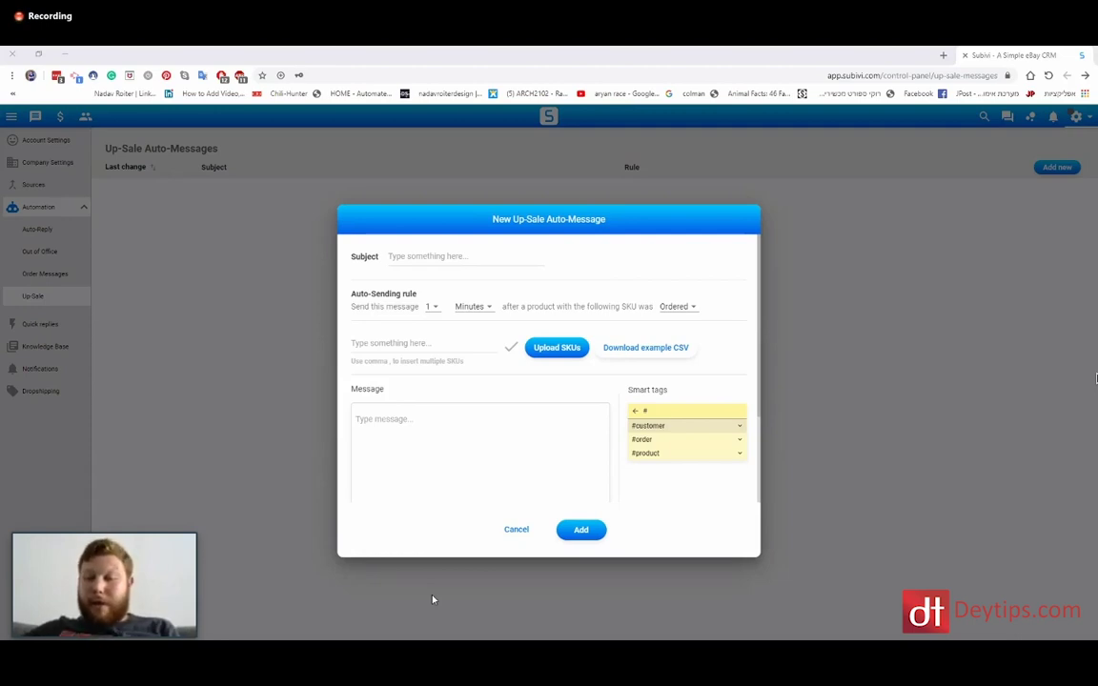
left_click(445, 442)
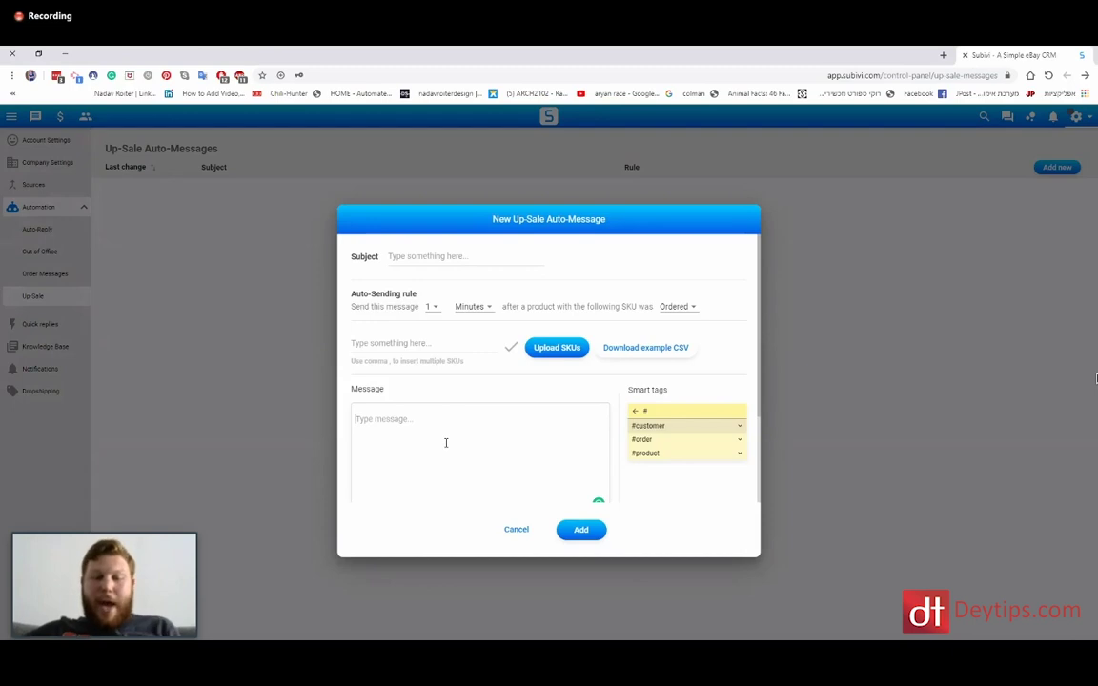
type("Hi Tim, Thank you for buying the Maverick Air Drone from me. I am sure you will enjoy it and put it to good use. Many people find it frustrating to put this device together initially which is why I want to provide you with a YouTube video of how to do this: https://www.youtube.com/watch?v=lLgYjnFrTSQ If you still need some help, please do not hesitate to contact me directly on eBay and I will do everything in my power to help you with this. Once you have set up your drone and feel that everything is in working order, I would really appreciate you leaving me feedback using this link: https://www.ebay.com/help/buying/leaving-feedback-sellers/leaving-feedback-sellers?id=4007 Thanks and all the best, Nate")
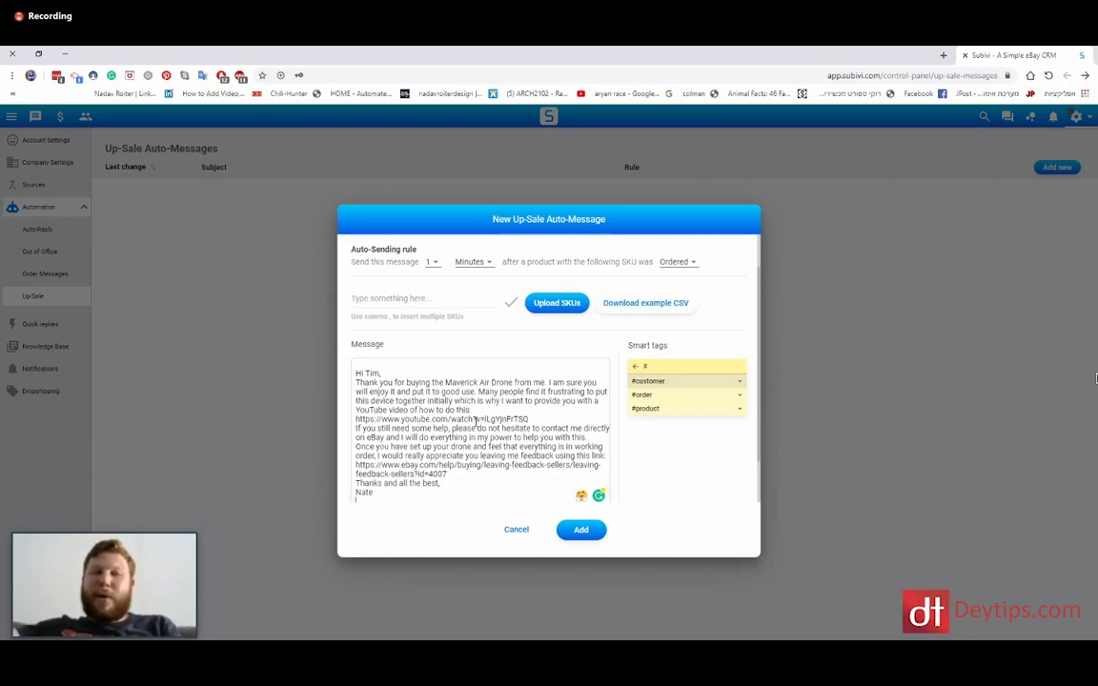
left_click(417, 501)
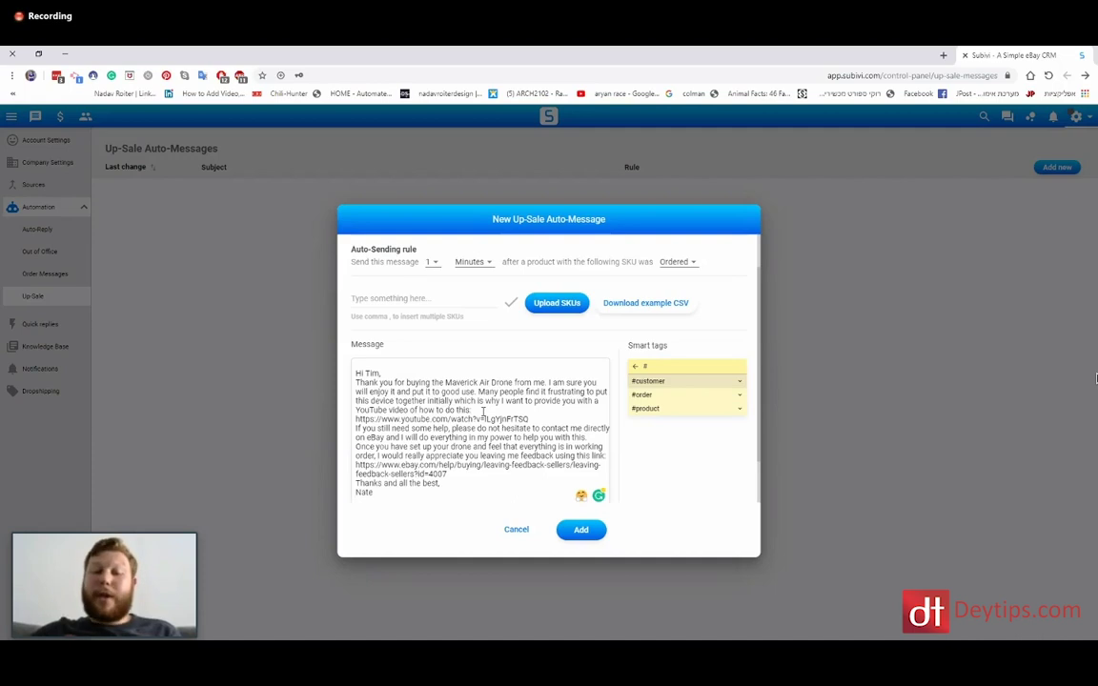
Separate the YouTube link and the eBay feedback link from the surrounding message text with blank lines.
left_click(481, 410)
key("Return")
key("Return")
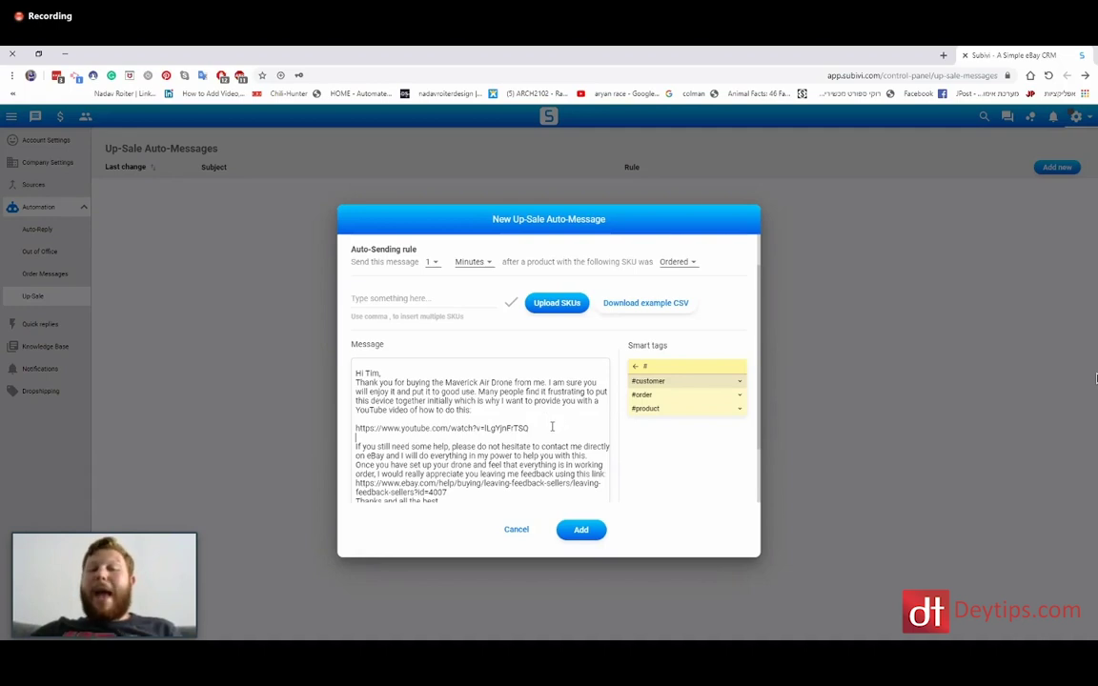
triple_click(359, 430)
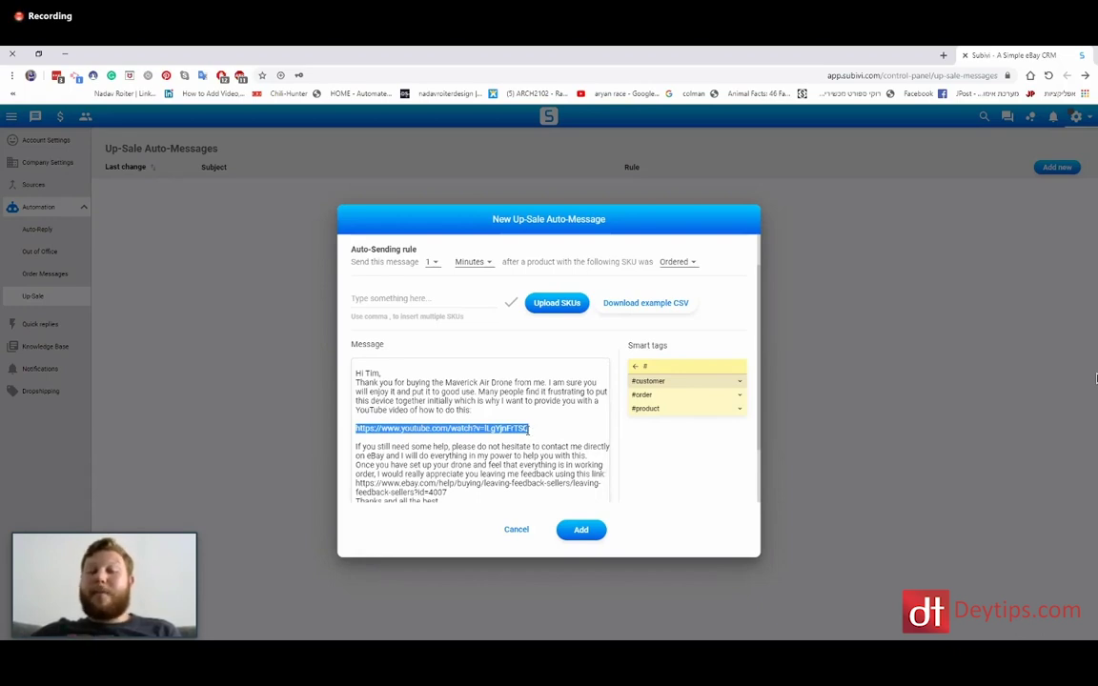
left_click(528, 409)
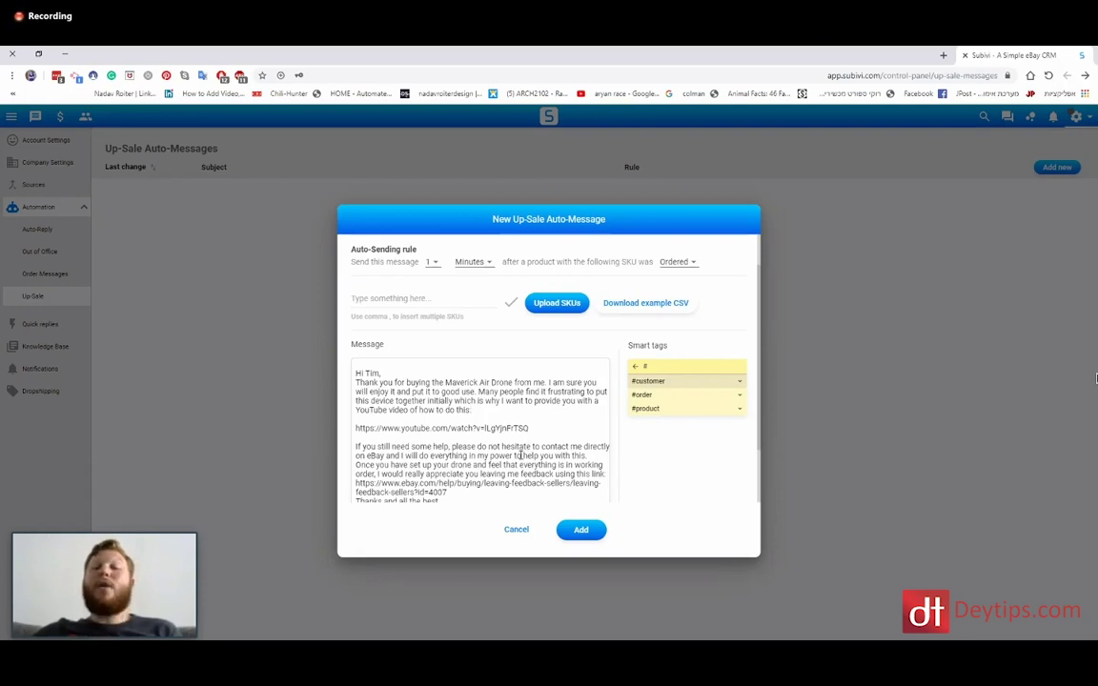
scroll(465, 482, "down", 2)
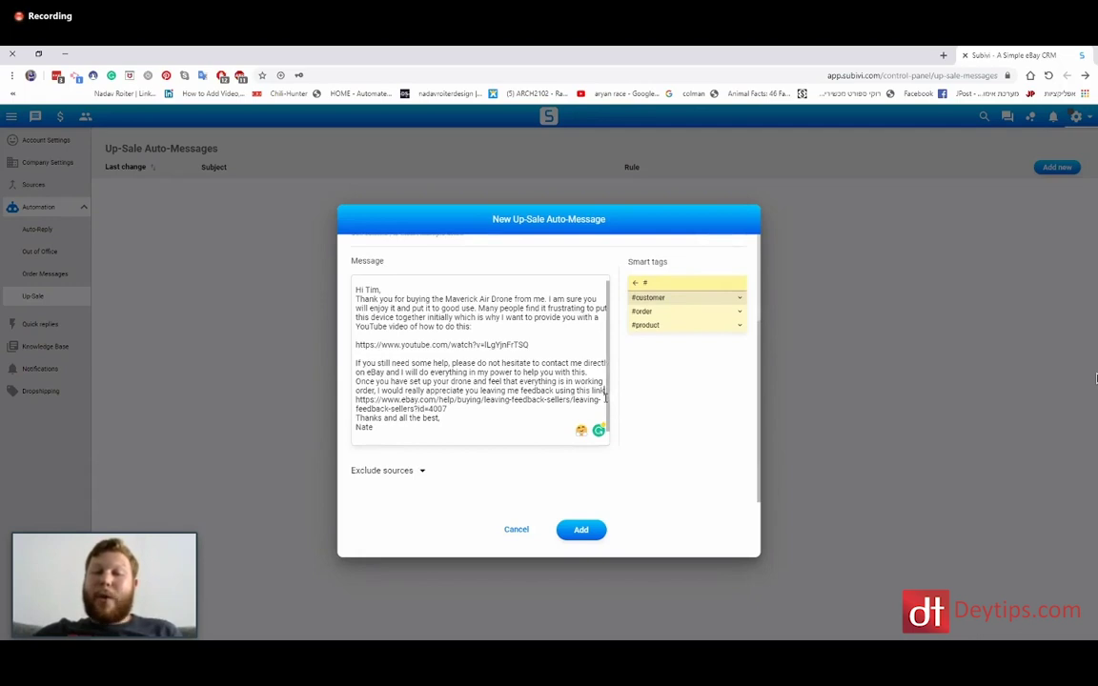
left_click(604, 395)
key("Return")
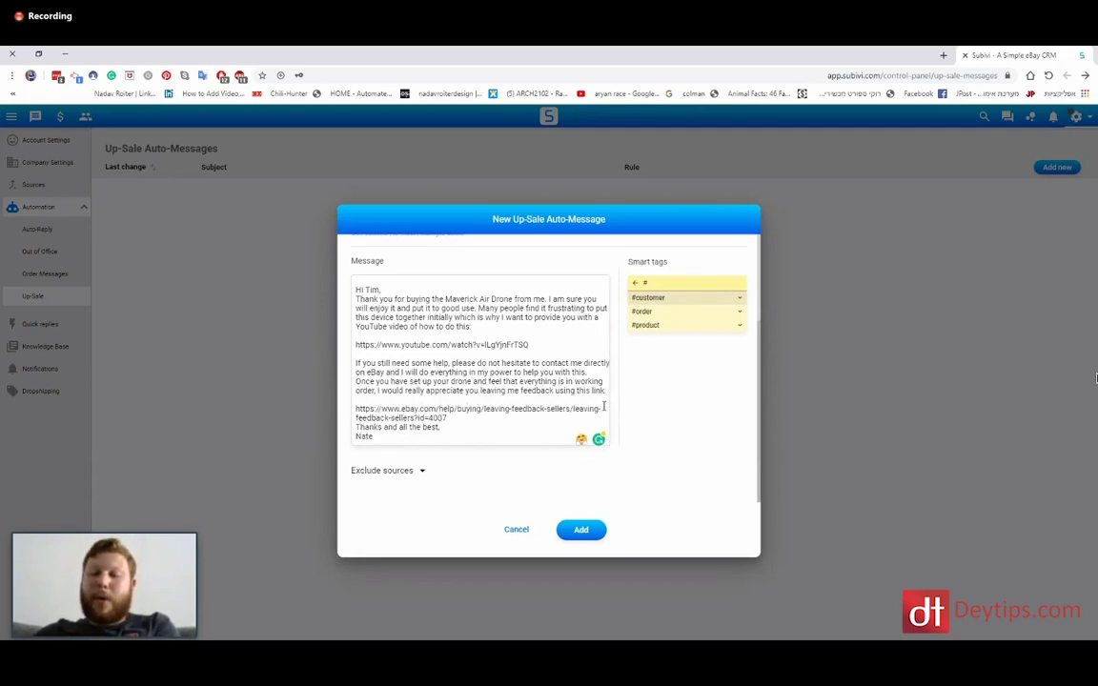
left_click(456, 418)
key("Return")
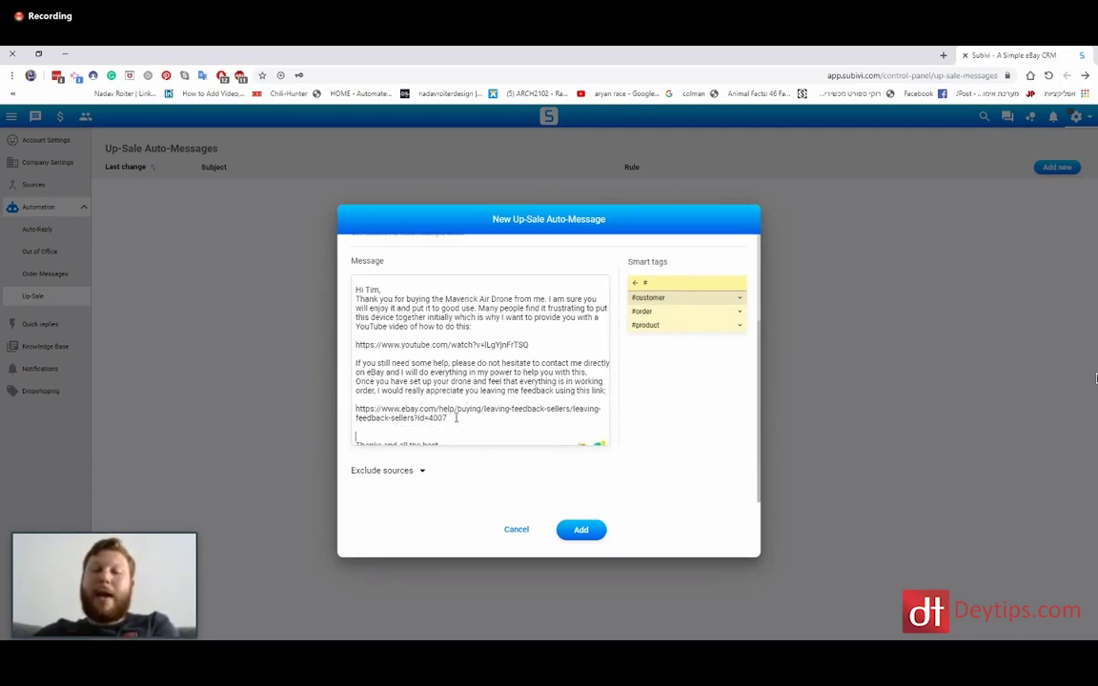
scroll(438, 422, "down", 1)
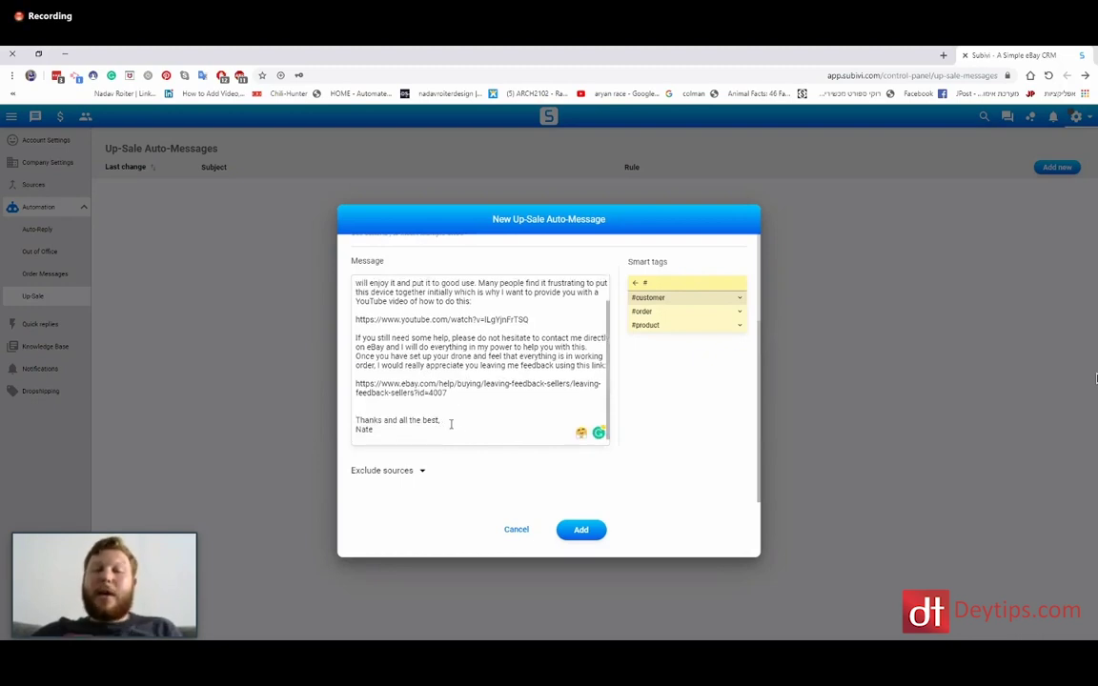
scroll(451, 425, "up", 3)
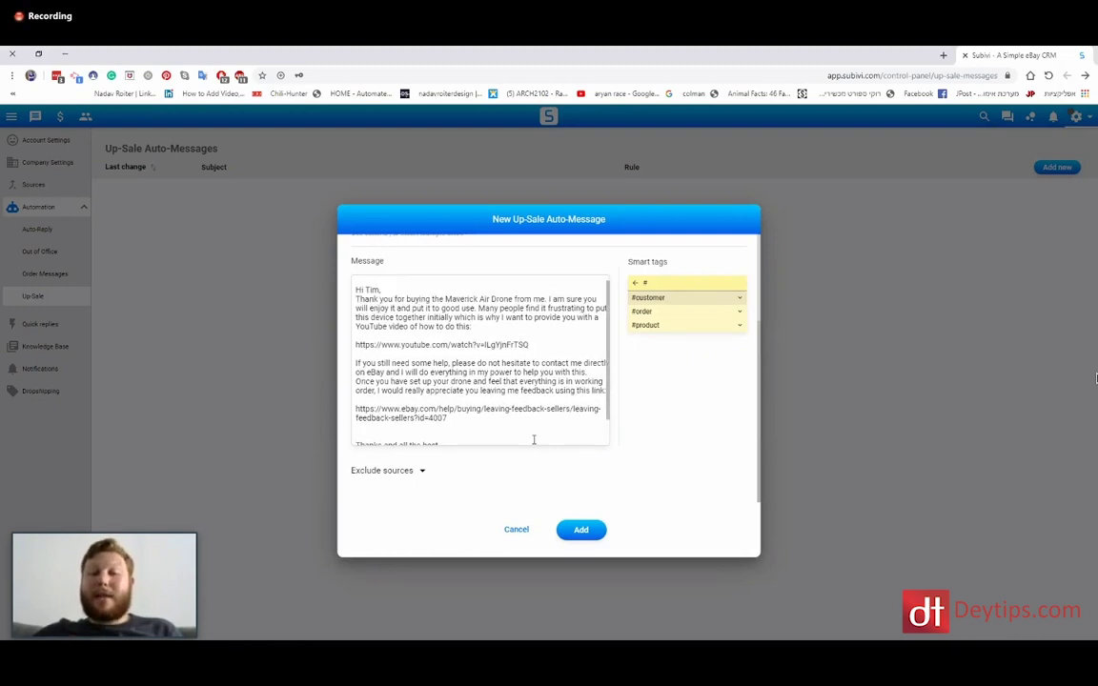
Set the auto-sending rule to 1 Days after the product was Delivered, and discard the new up-sale message.
scroll(534, 441, "up", 5)
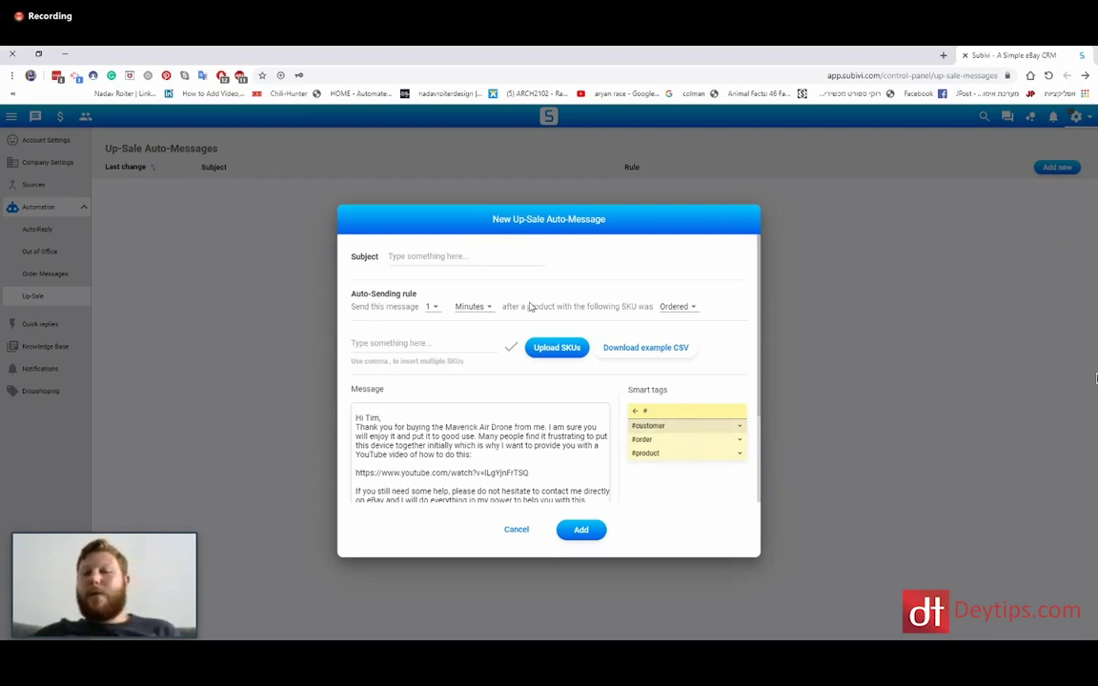
left_click(692, 313)
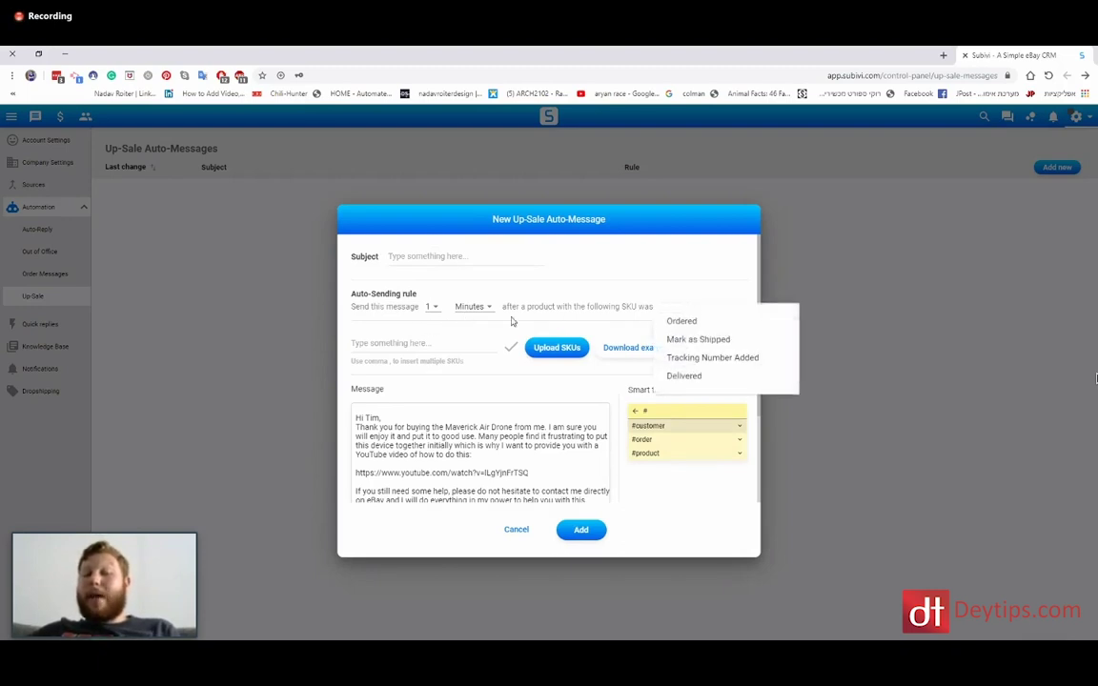
left_click(686, 376)
left_click(431, 307)
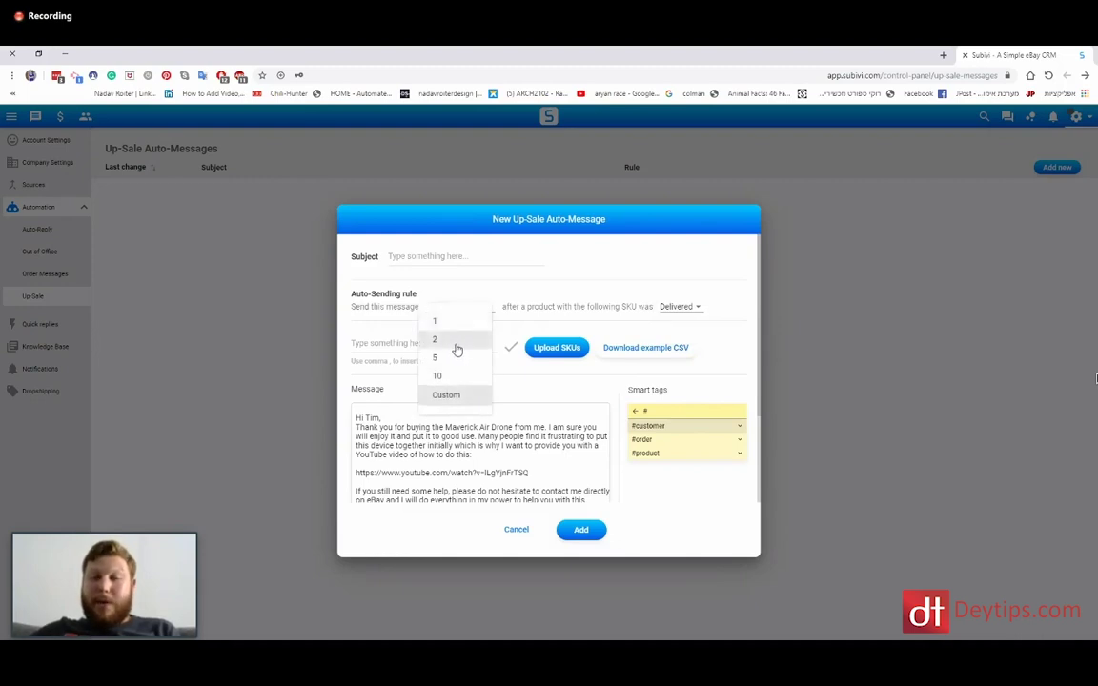
left_click(441, 326)
left_click(467, 308)
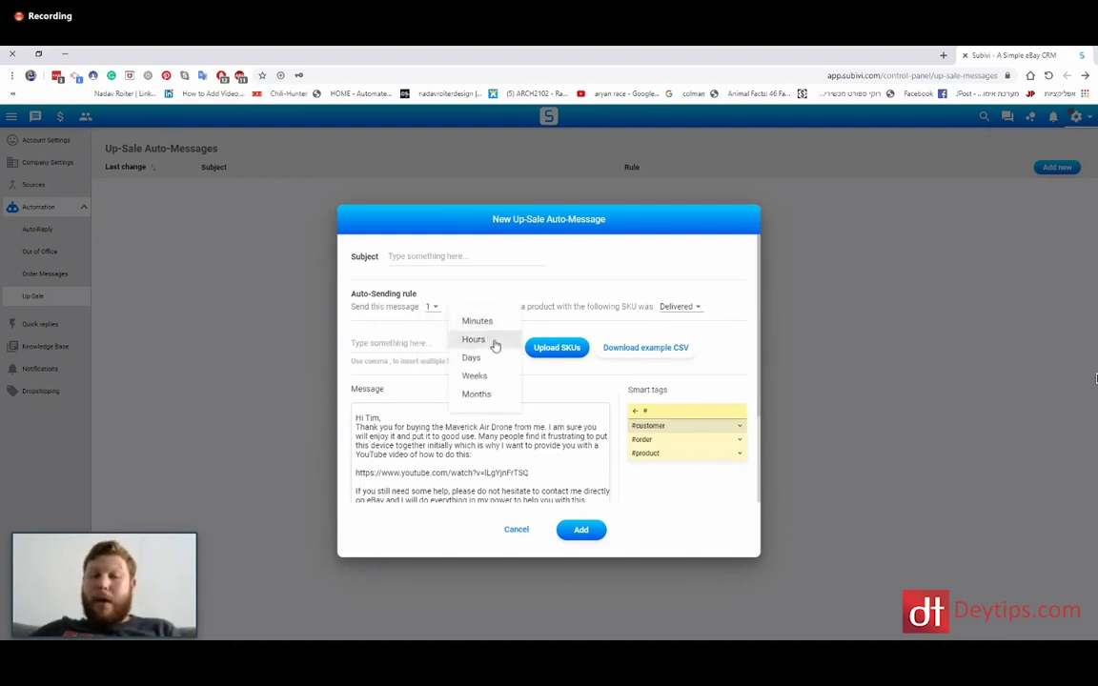
left_click(492, 357)
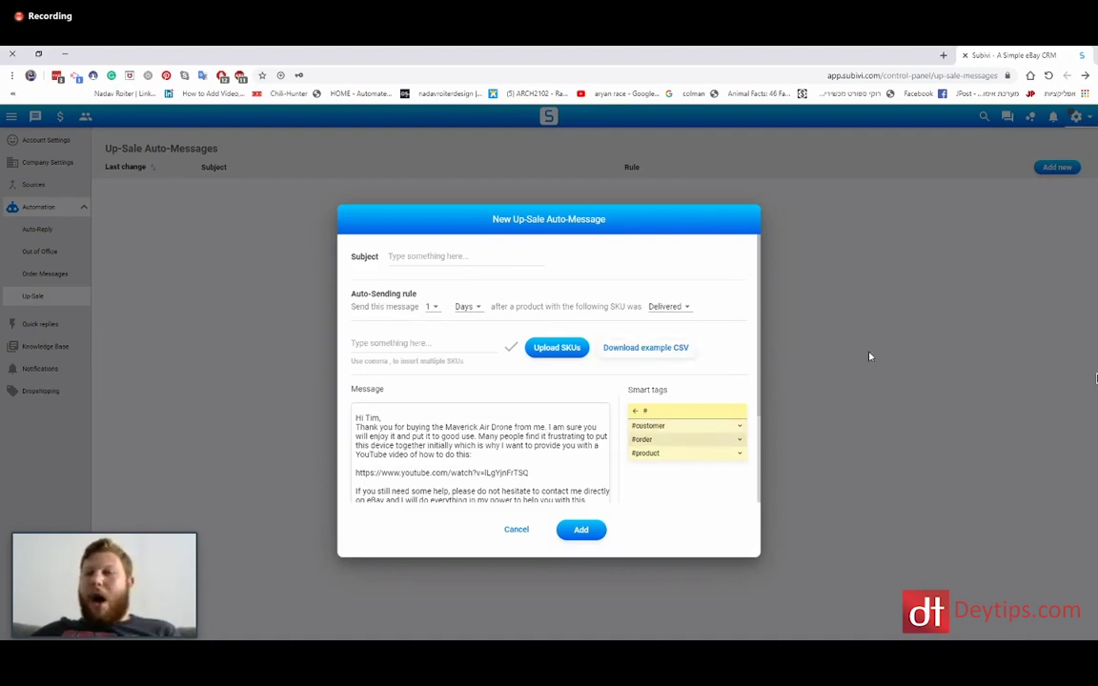
left_click(515, 529)
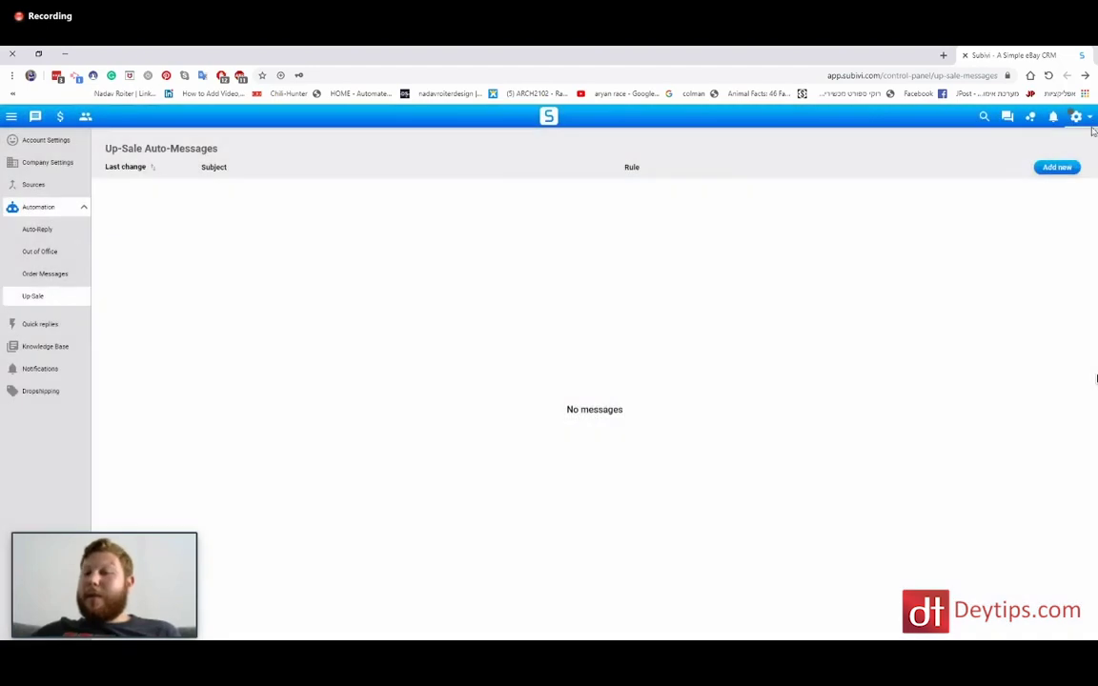
Open the Out of Office automation settings and examine the weekly office hours schedule.
left_click(1076, 116)
mouse_move(981, 237)
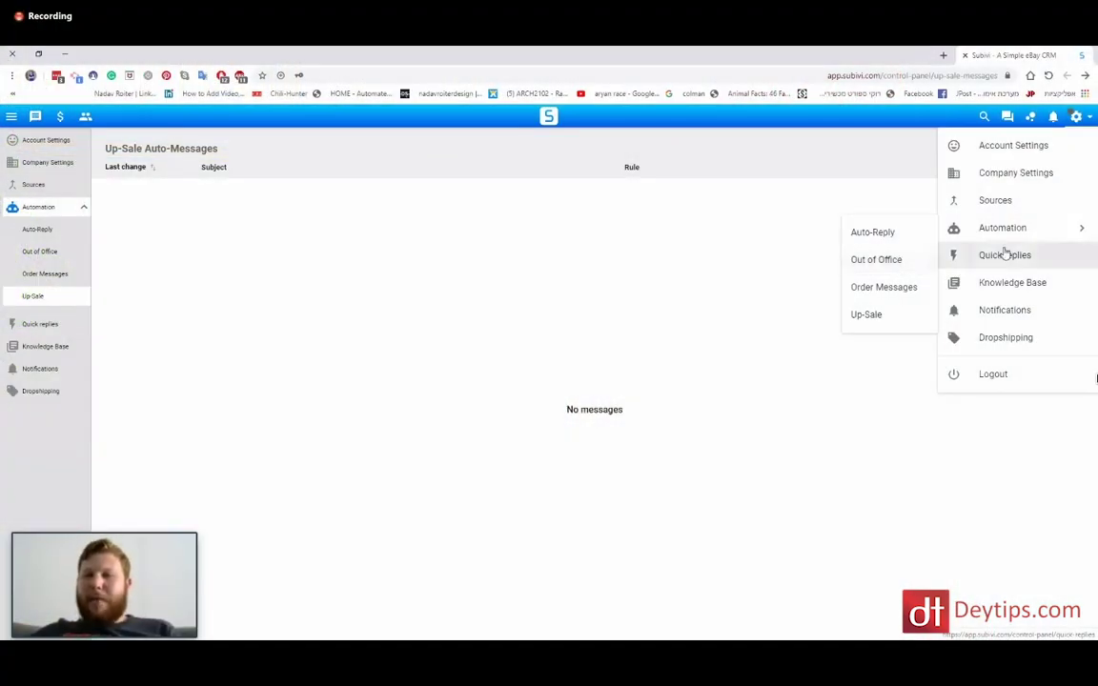
left_click(881, 266)
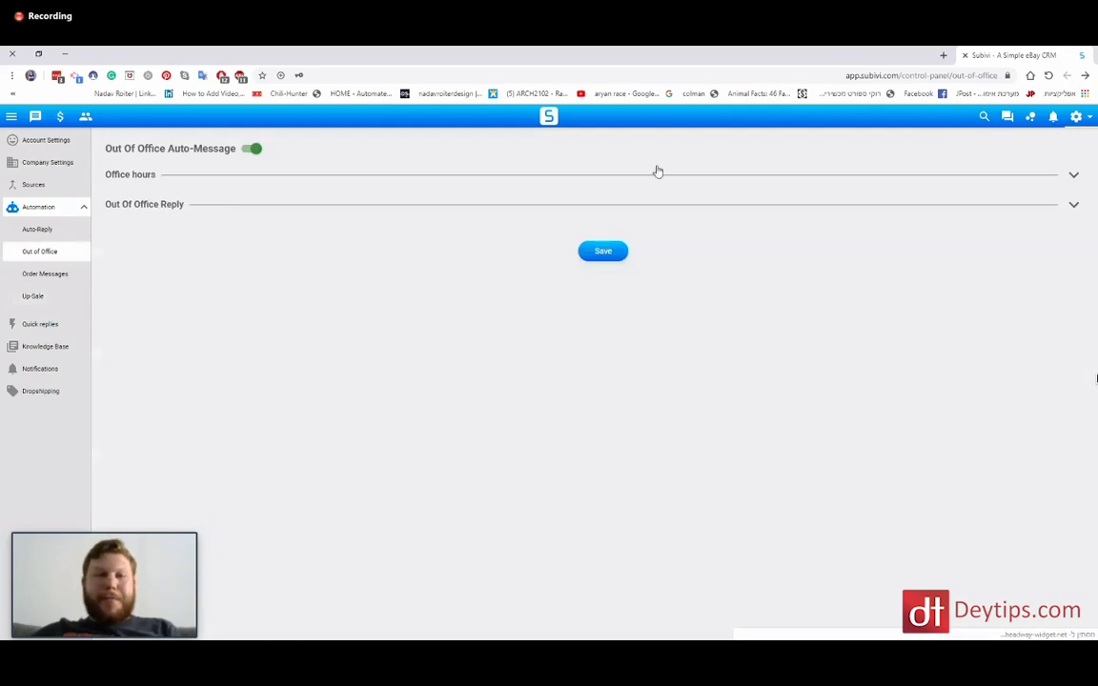
left_click(1076, 116)
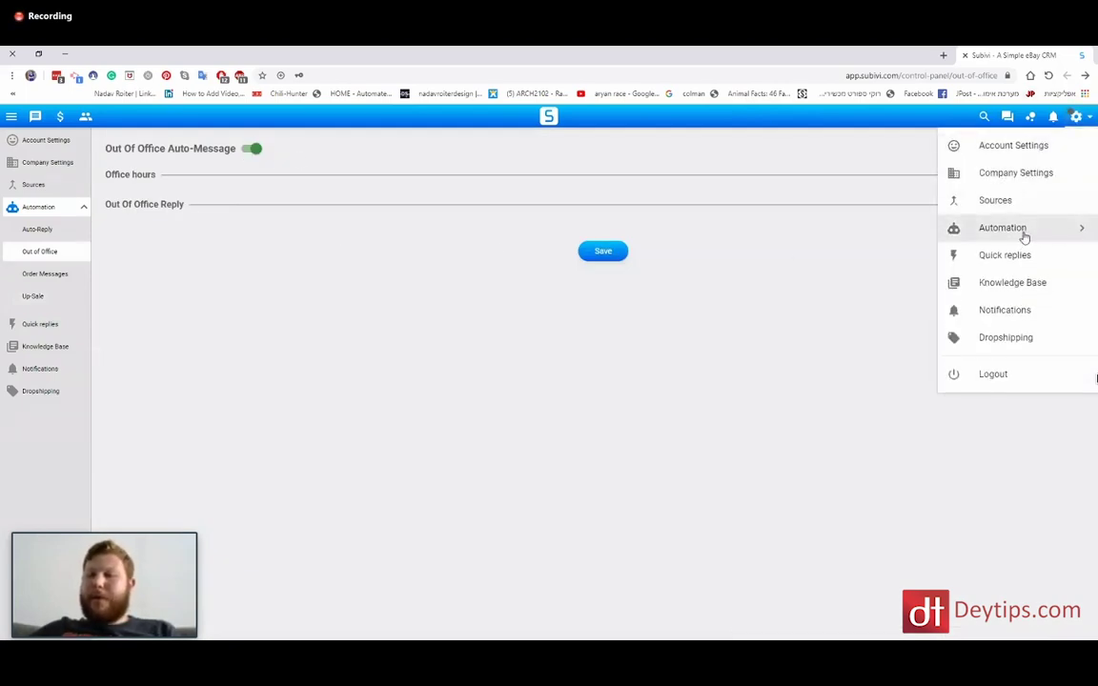
left_click(982, 239)
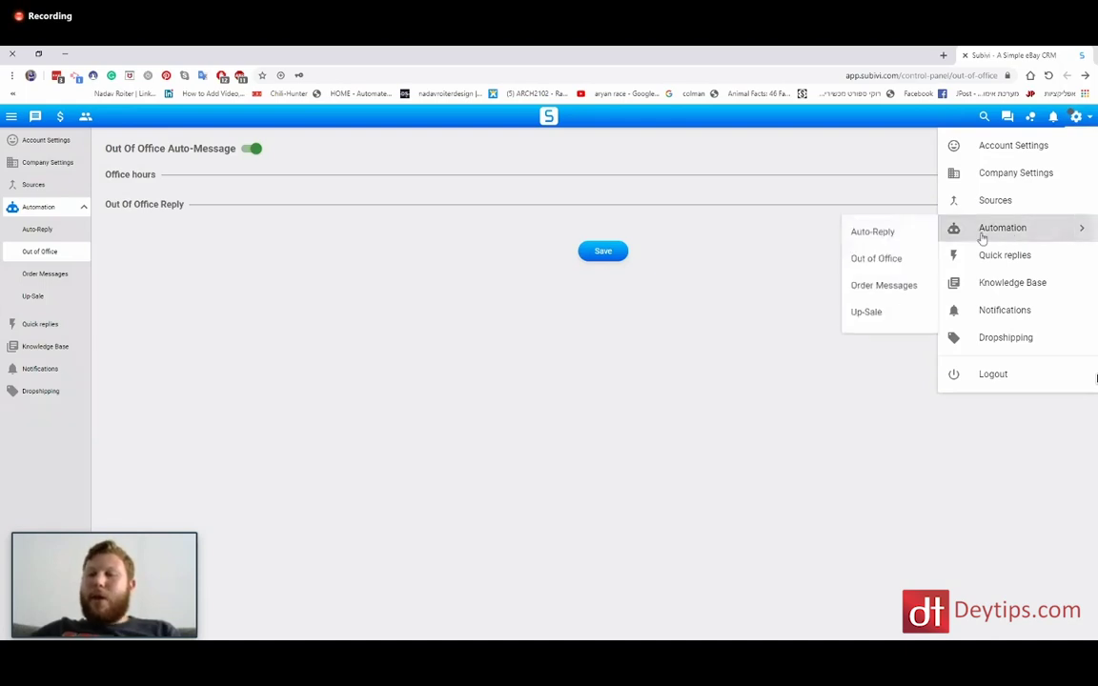
left_click(878, 260)
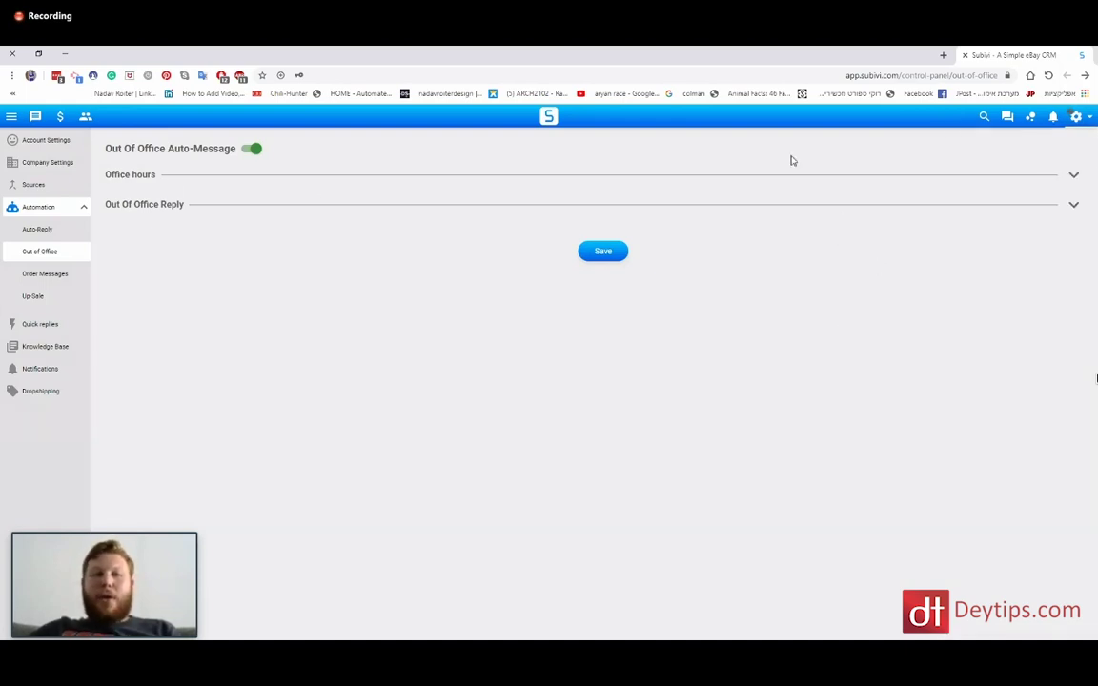
left_click(1072, 176)
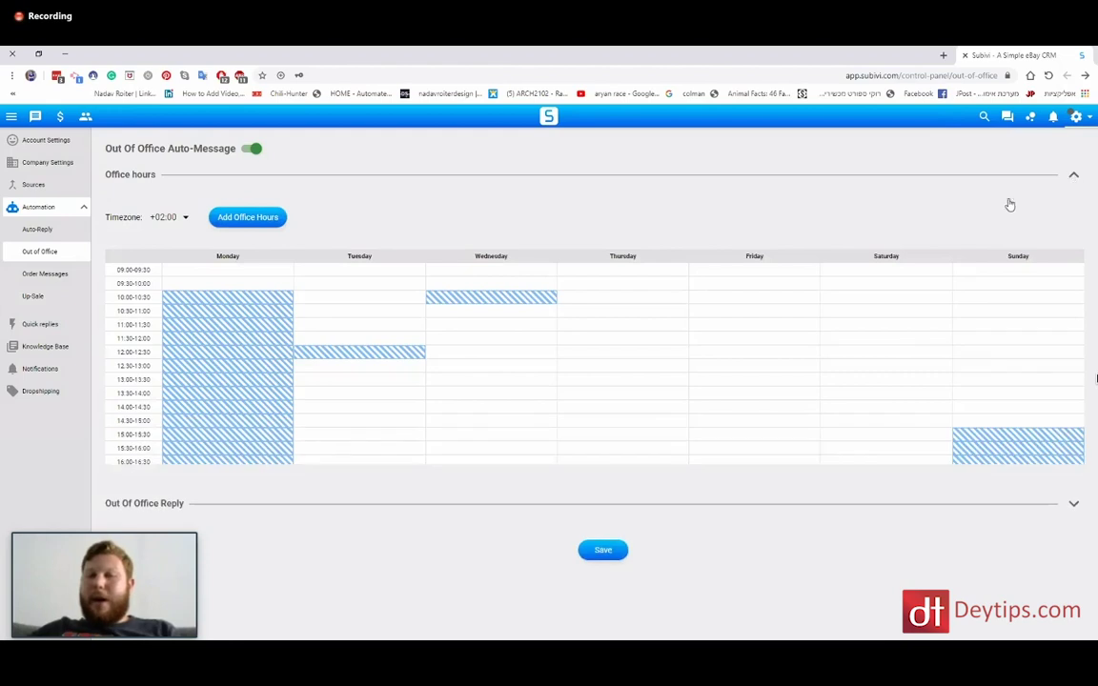
scroll(249, 324, "down", 5)
scroll(240, 360, "up", 5)
scroll(240, 360, "down", 3)
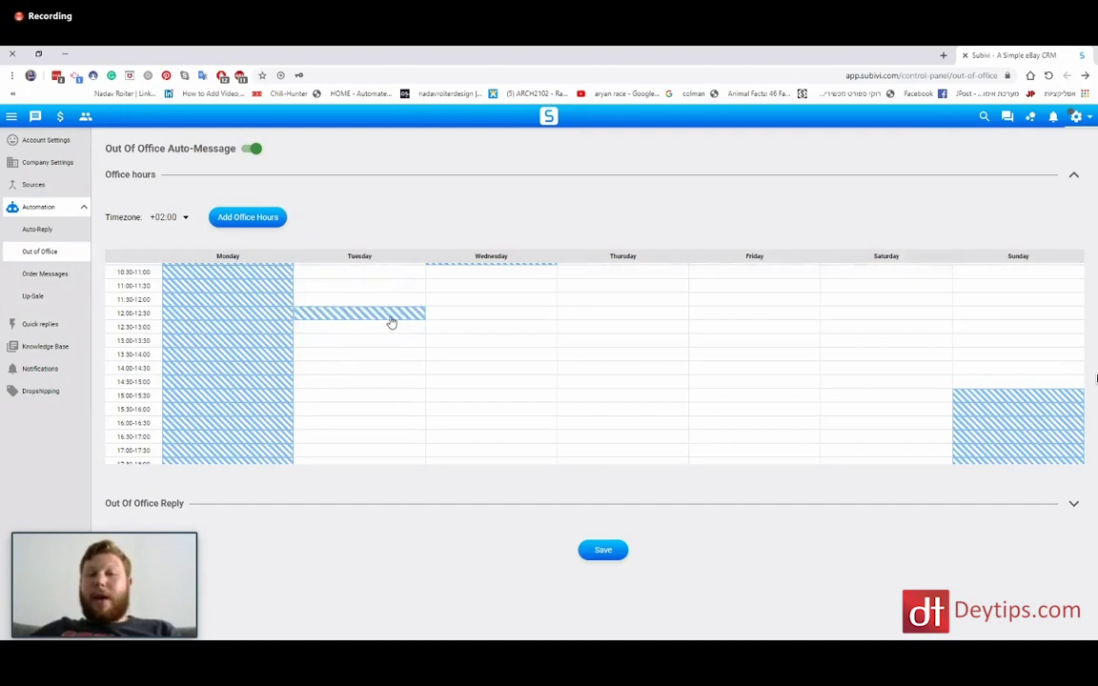
Extend the Tuesday 12:00 office hours block so that it ends at 05:00 PM, and save the time.
left_click(379, 315)
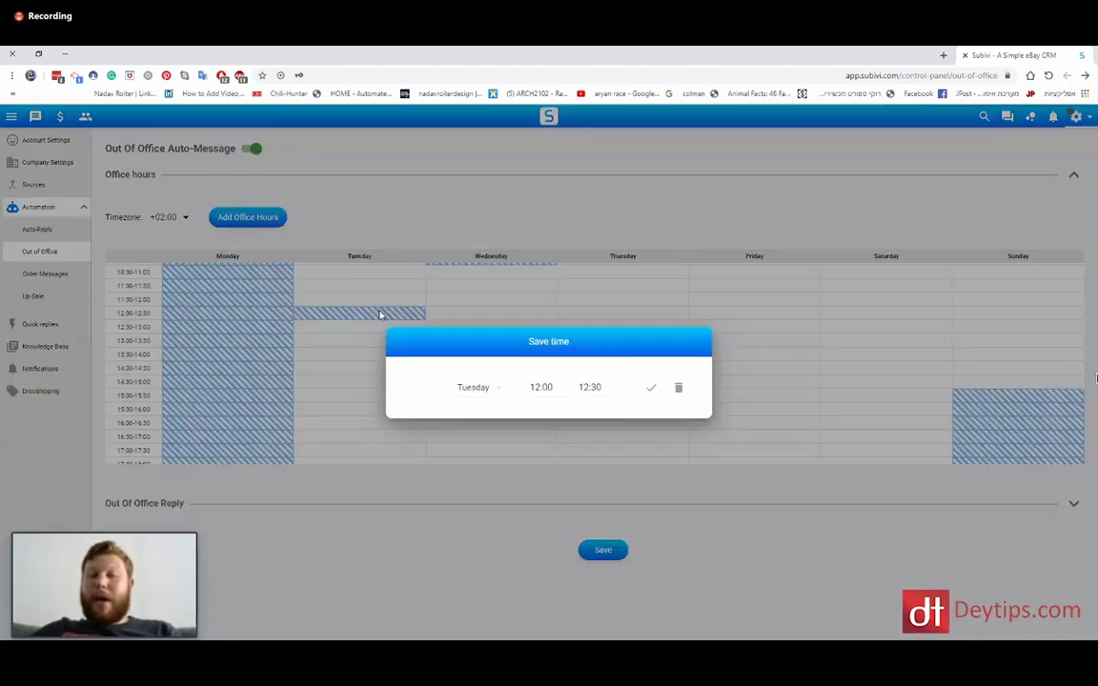
left_click(391, 317)
left_click(385, 314)
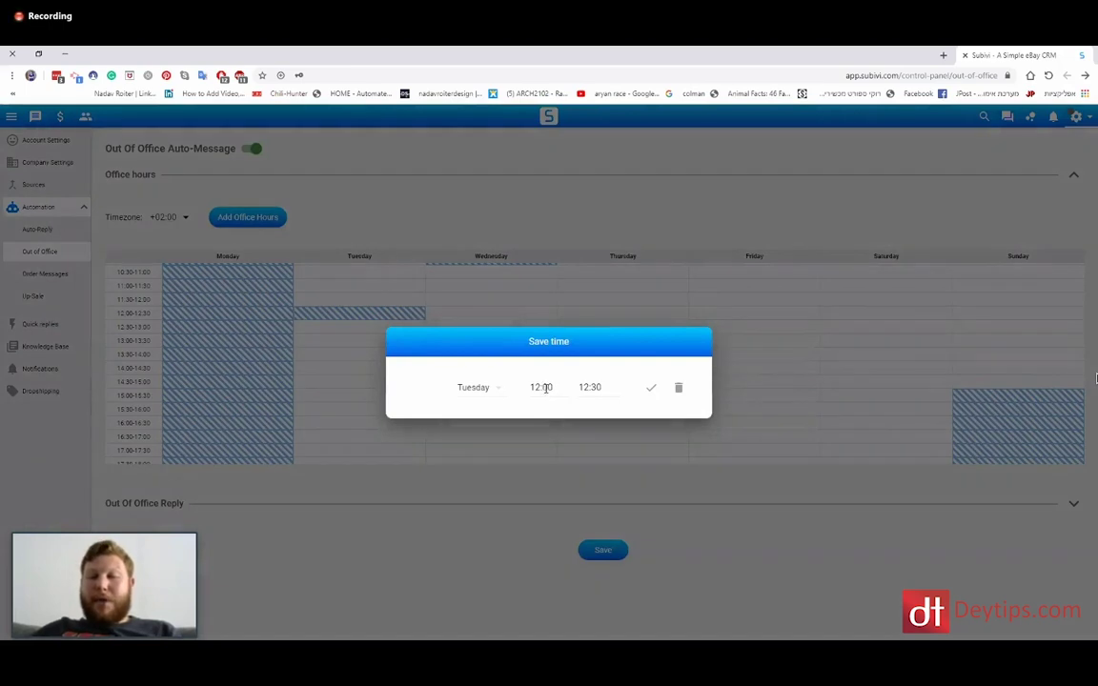
left_click(600, 386)
type("5:0")
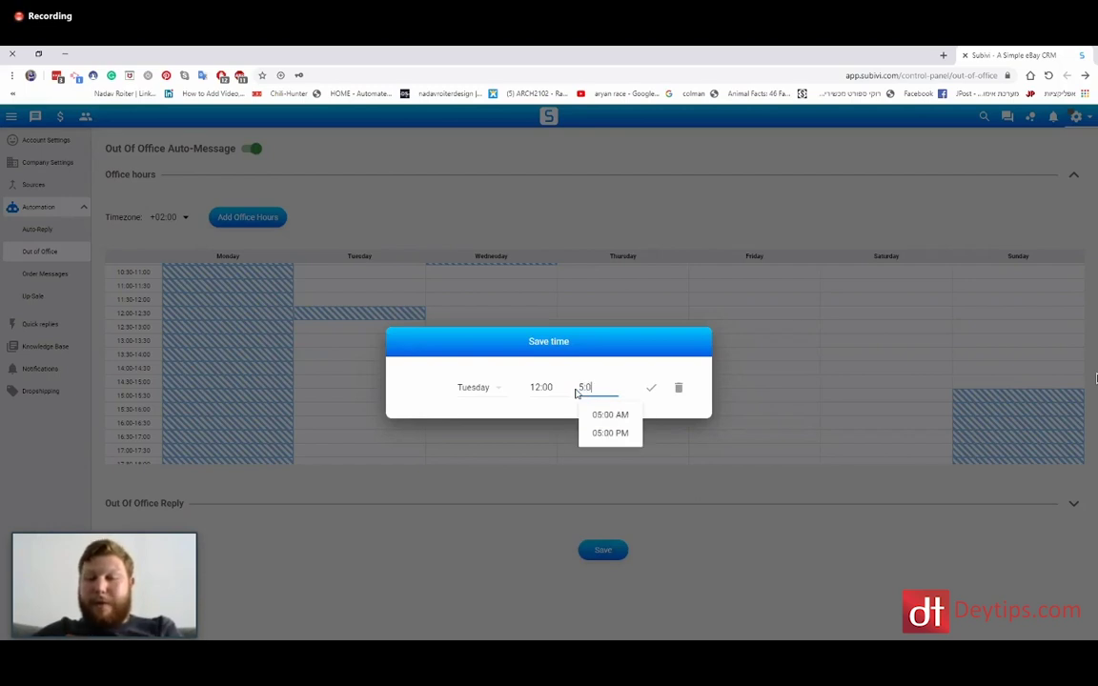
left_click(611, 434)
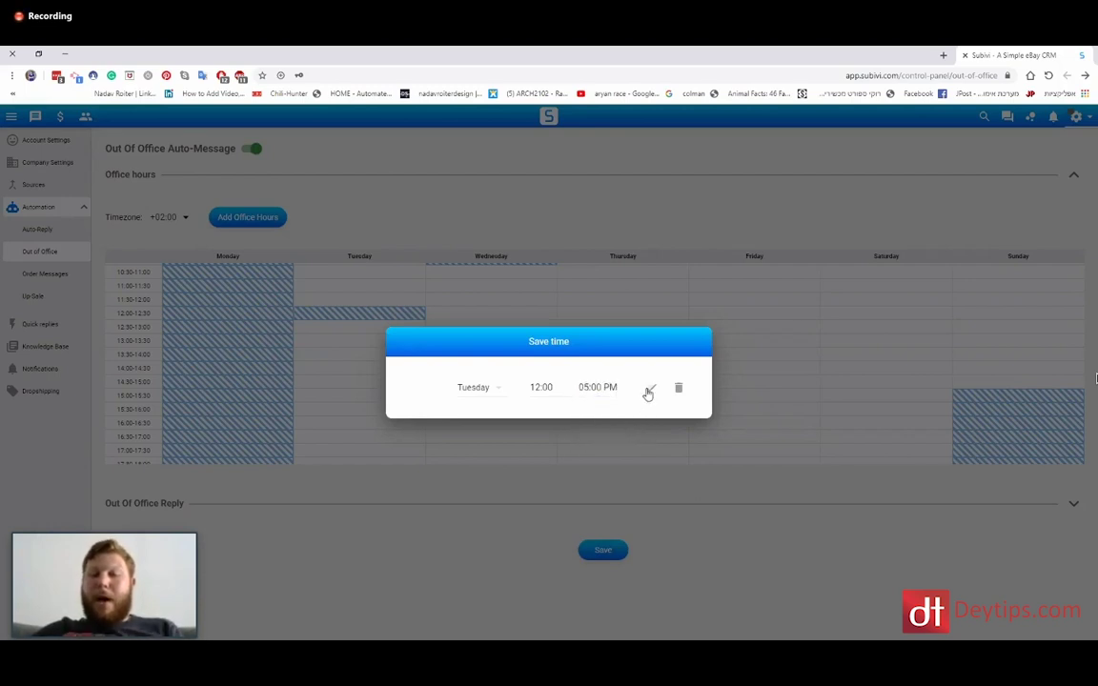
left_click(648, 391)
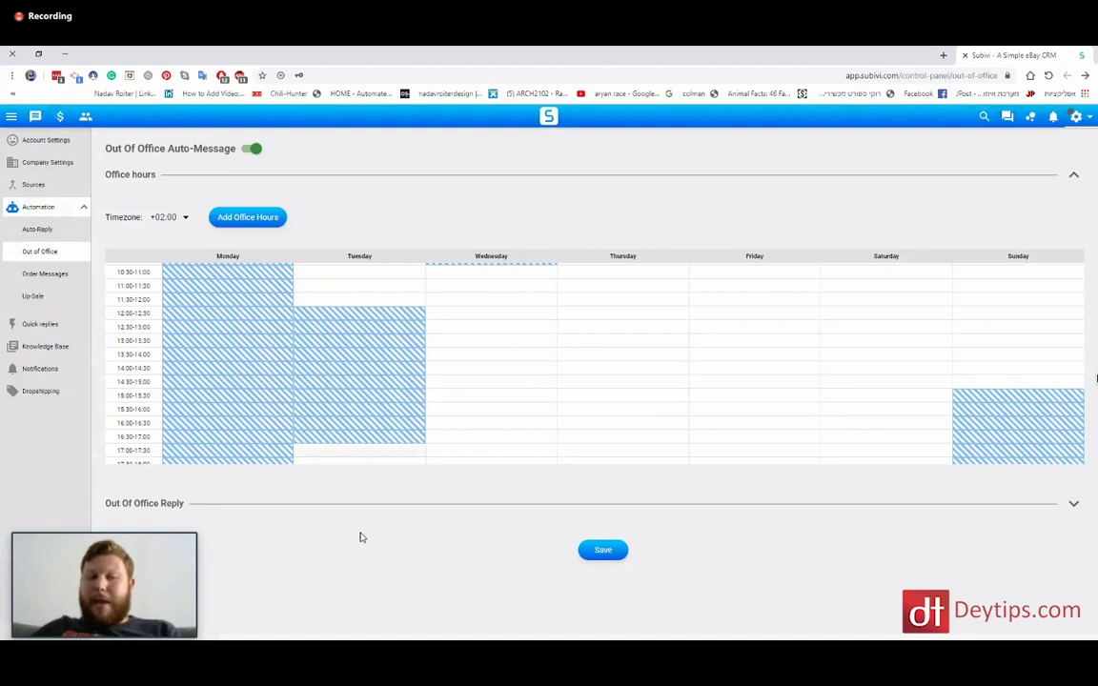
Expand the Out Of Office Reply section and replace the customer's name in the greeting with the #customer/first-name smart tag, followed by a comma.
scroll(435, 399, "down", 2)
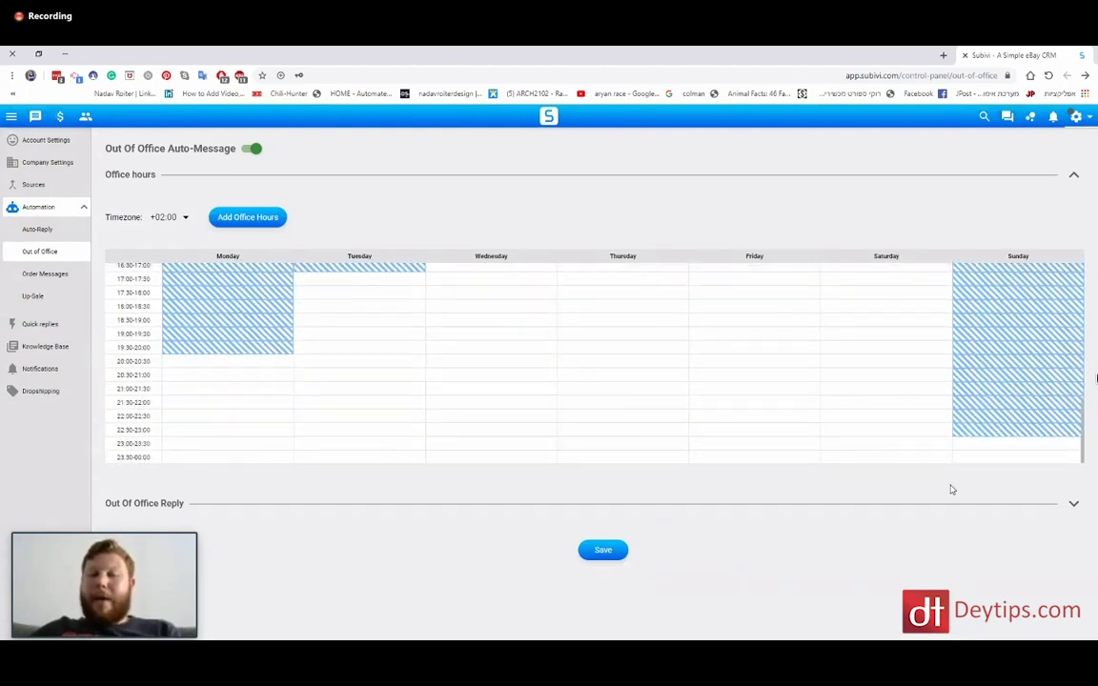
left_click(1072, 504)
scroll(517, 380, "down", 2)
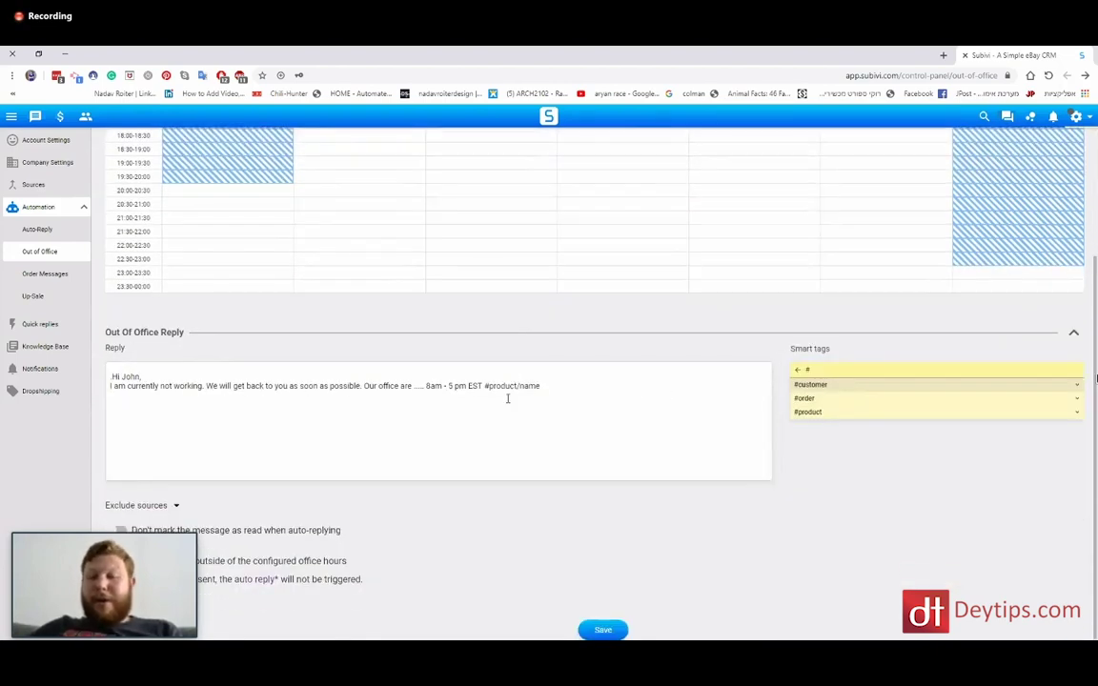
double_click(130, 376)
left_click(825, 385)
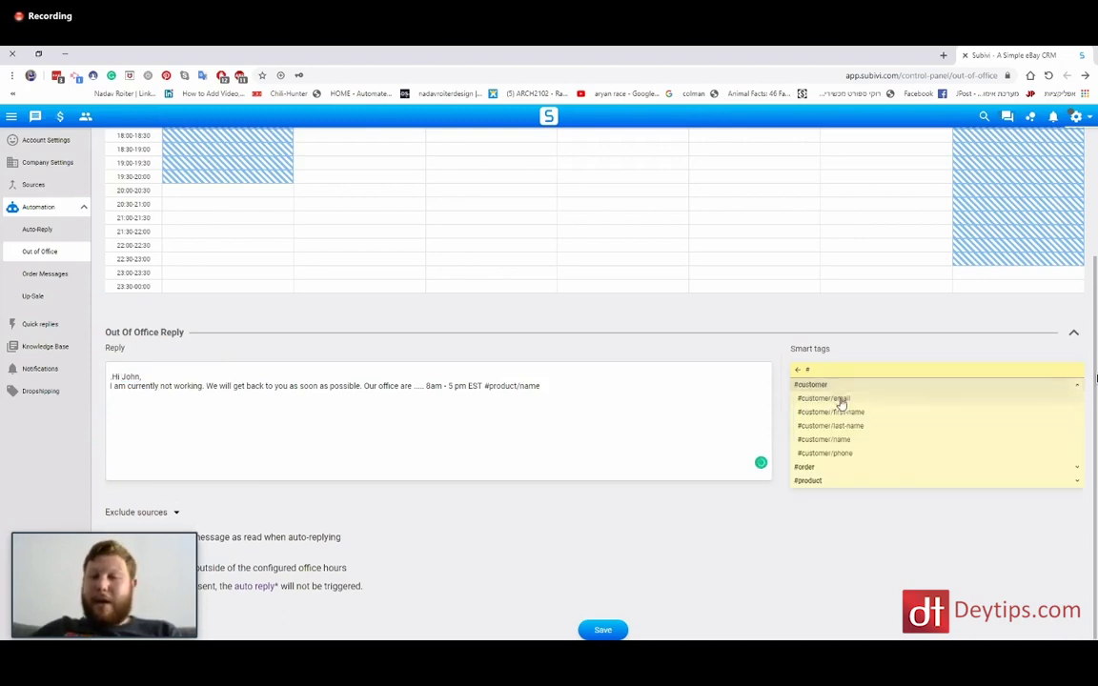
left_click(836, 412)
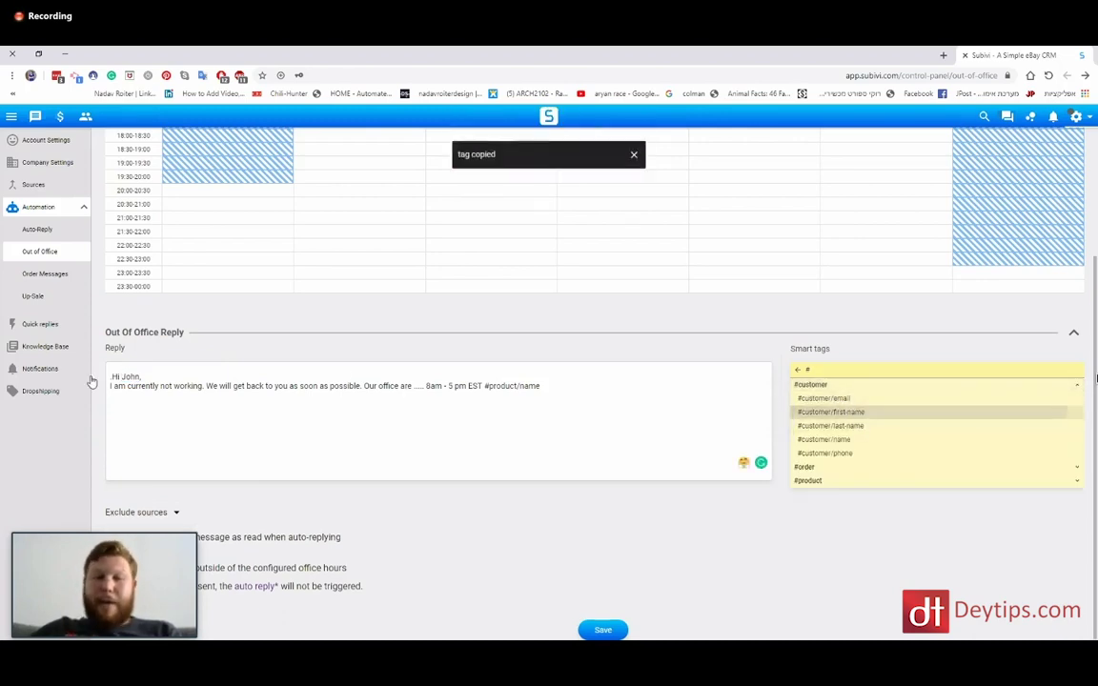
double_click(133, 377)
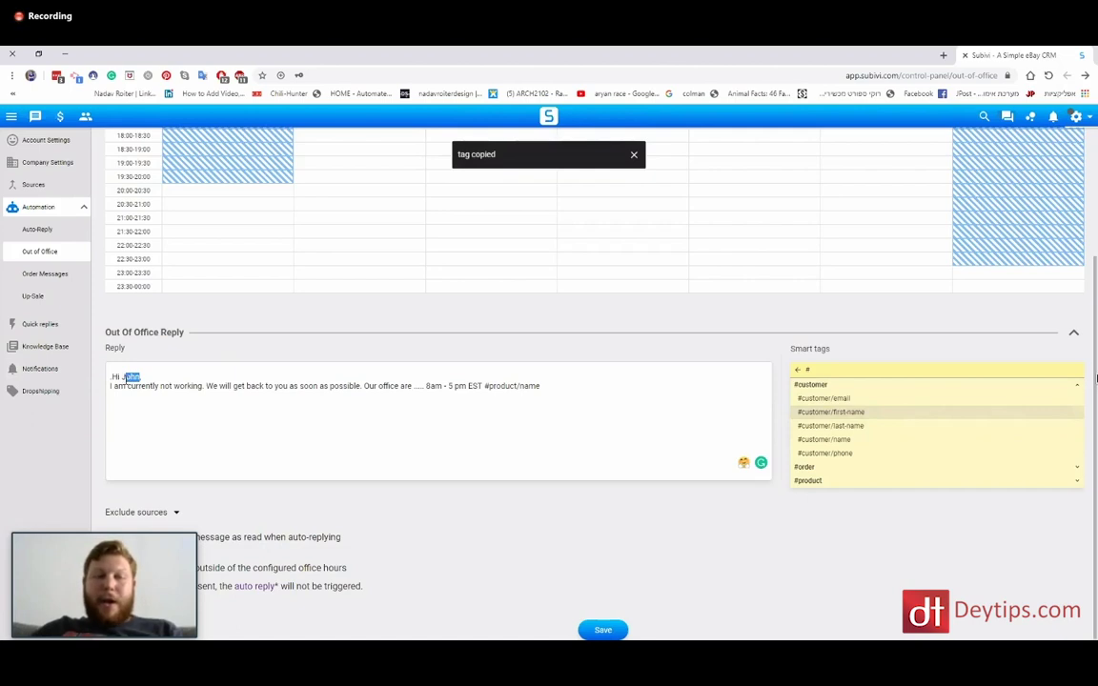
key("ctrl+v")
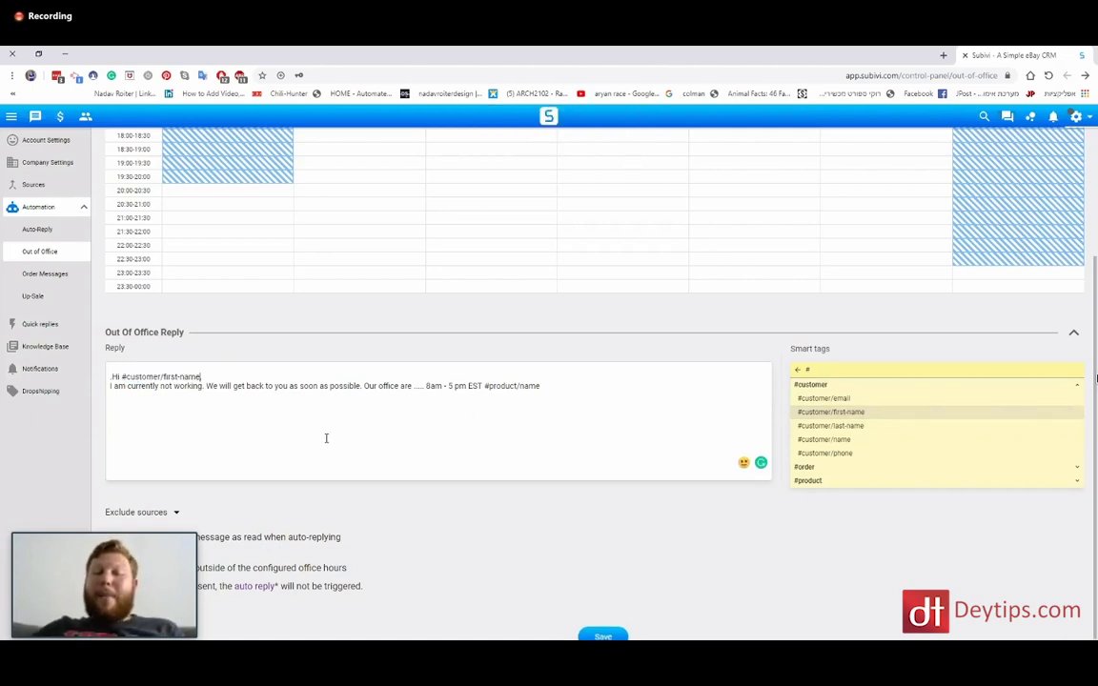
scroll(679, 559, "down", 1)
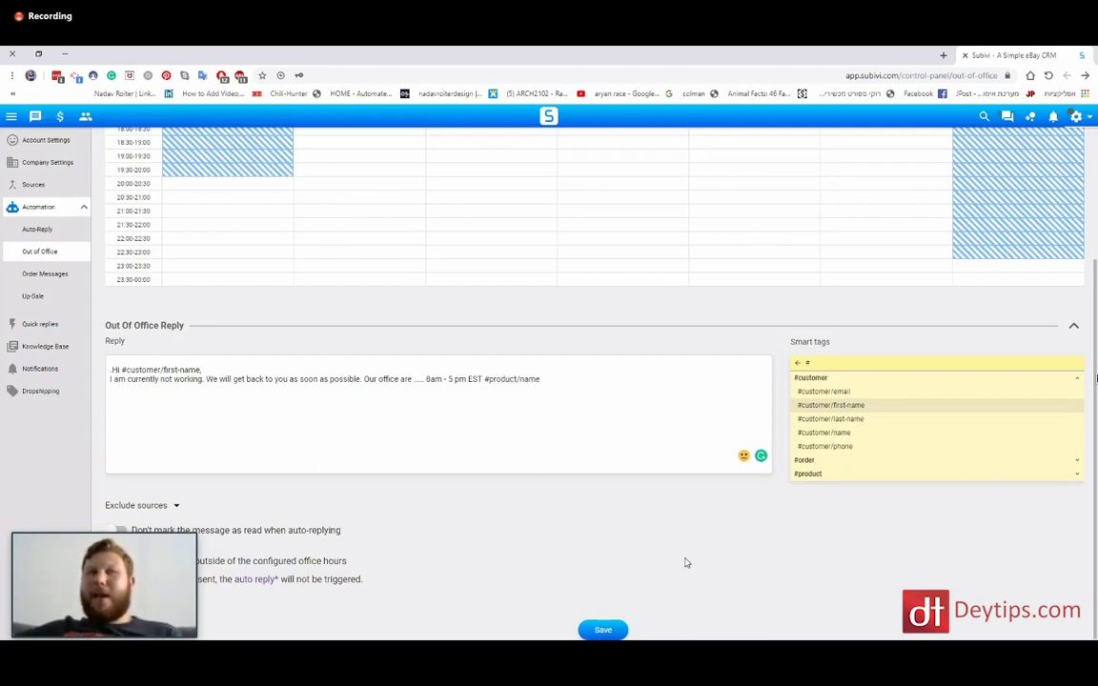
type(",")
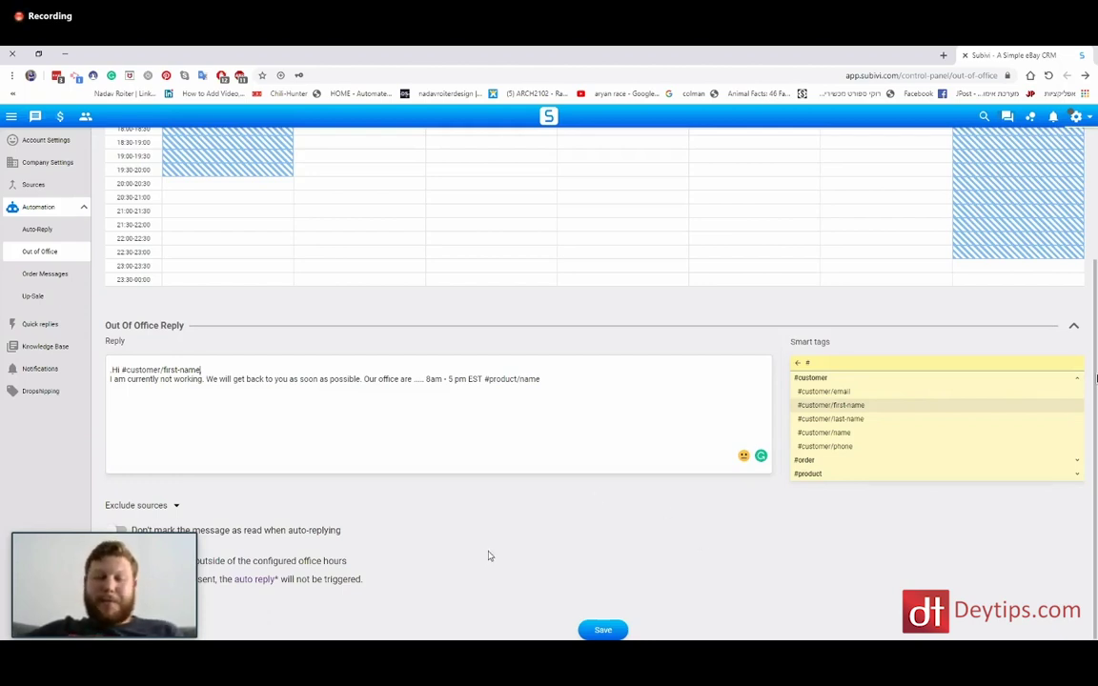
Open the Auto-Reply automation settings.
scroll(607, 507, "up", 2)
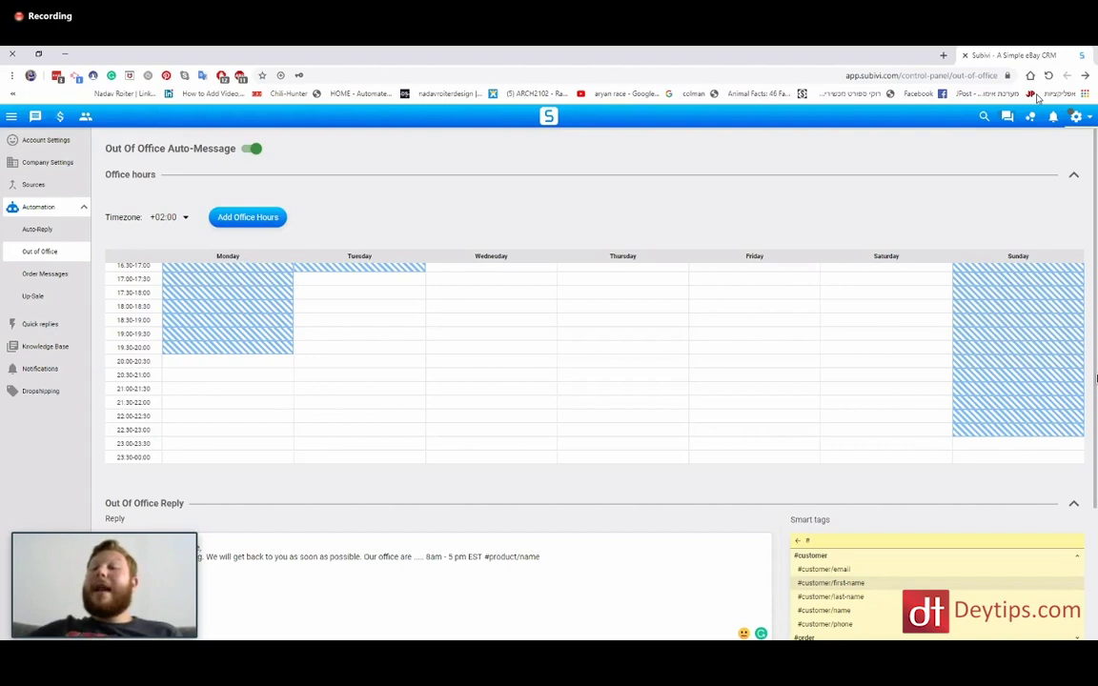
left_click(1089, 118)
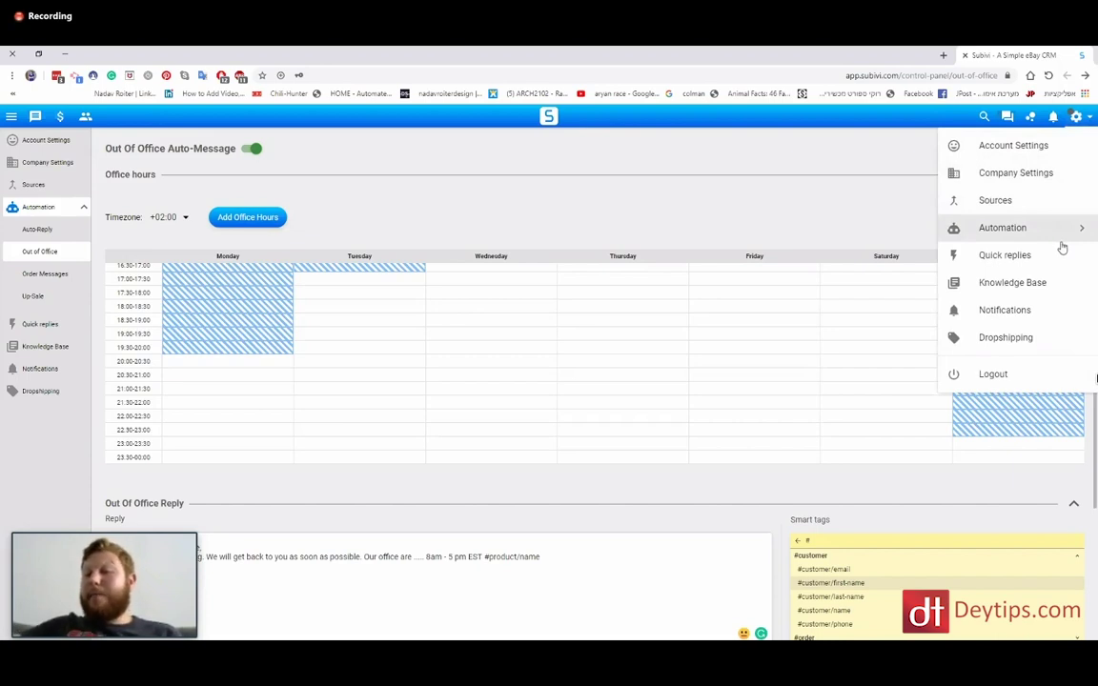
left_click(987, 235)
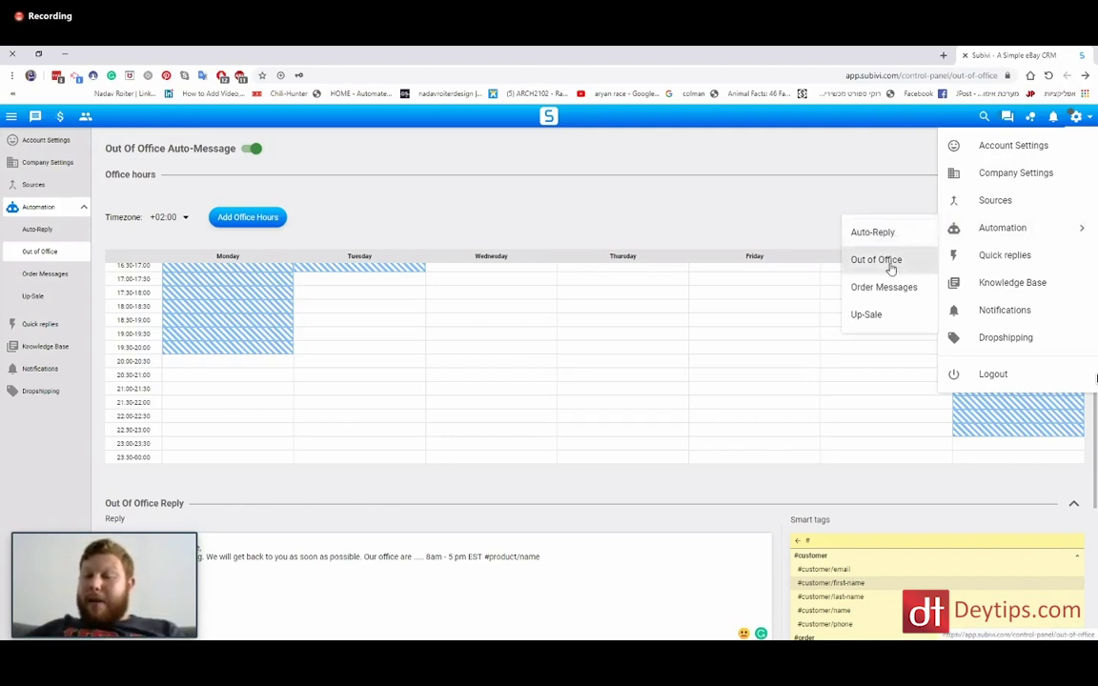
left_click(888, 233)
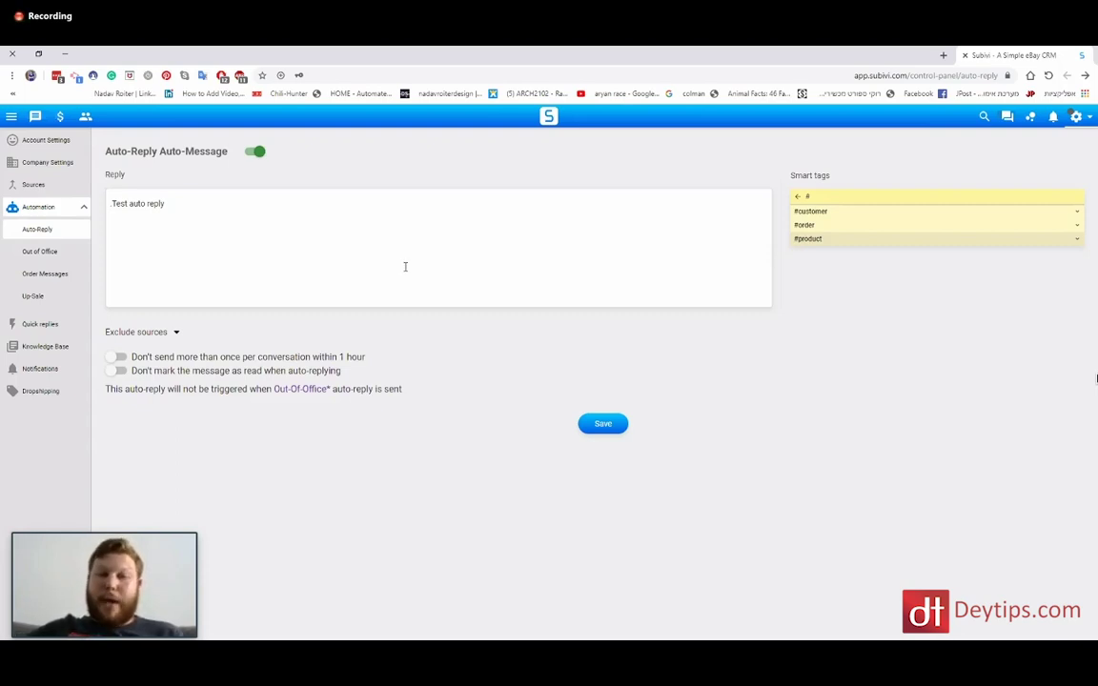
Replace the whole auto-reply text with the #product/name smart tag.
left_click_drag(159, 223, 82, 222)
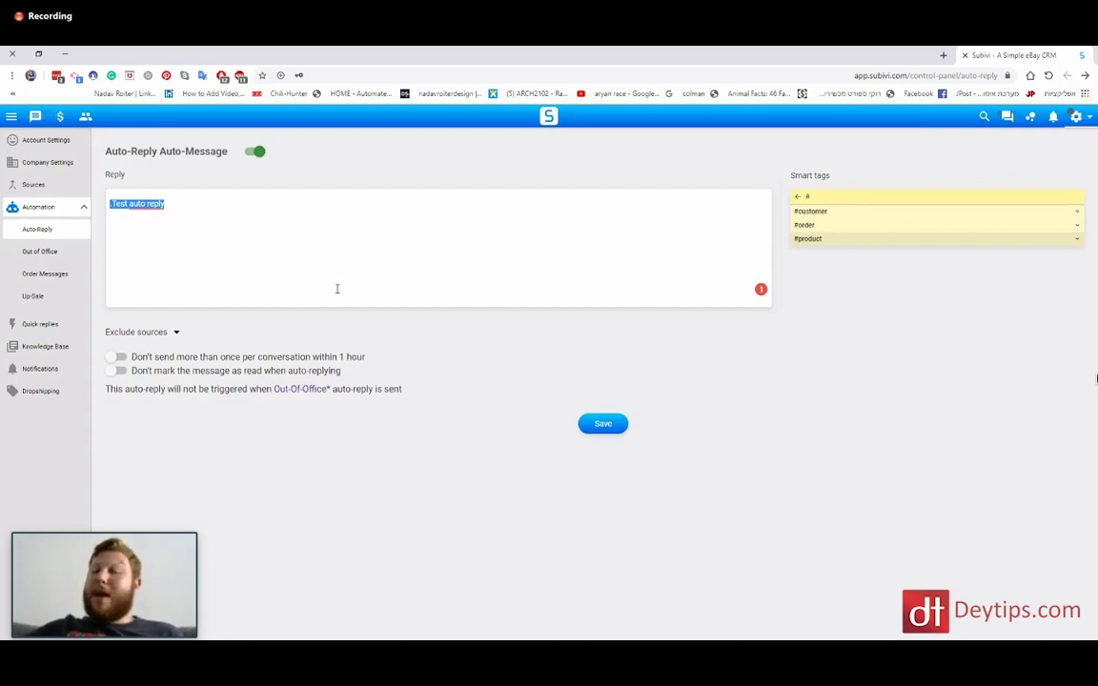
left_click(1078, 241)
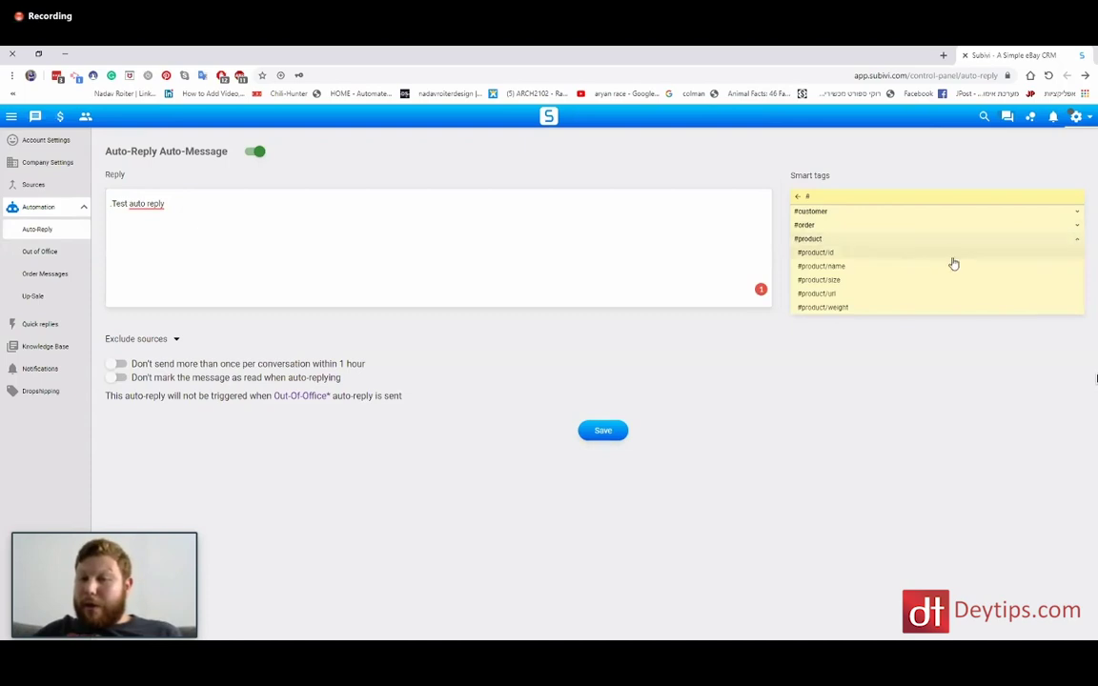
left_click(858, 270)
left_click_drag(198, 216, 46, 206)
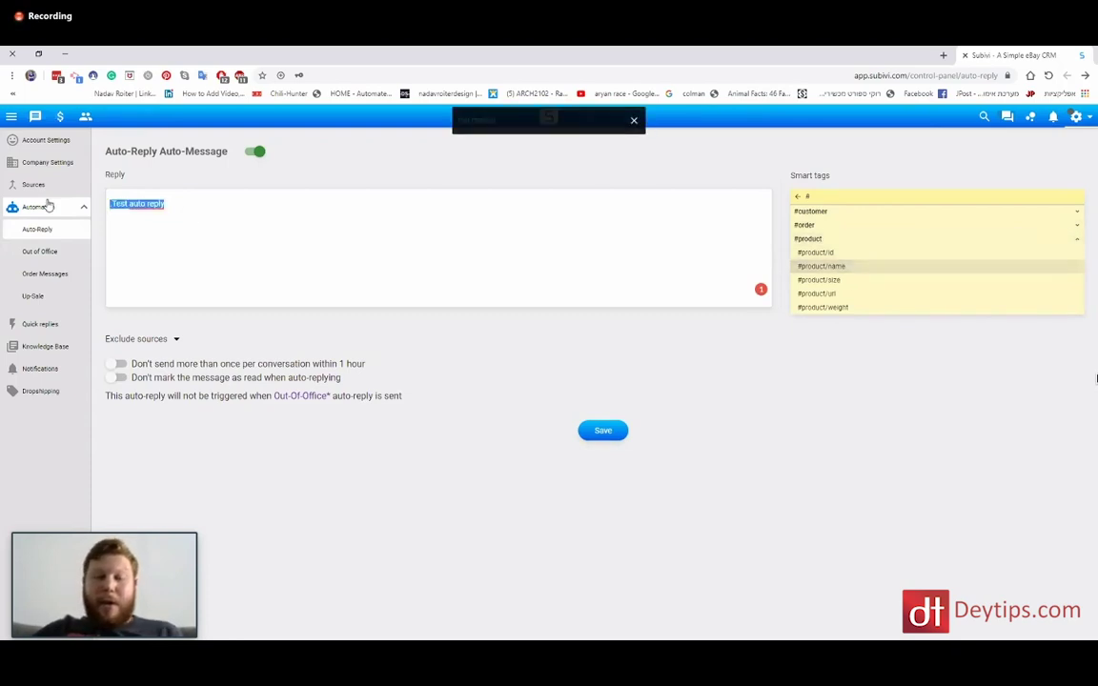
key("ctrl+v")
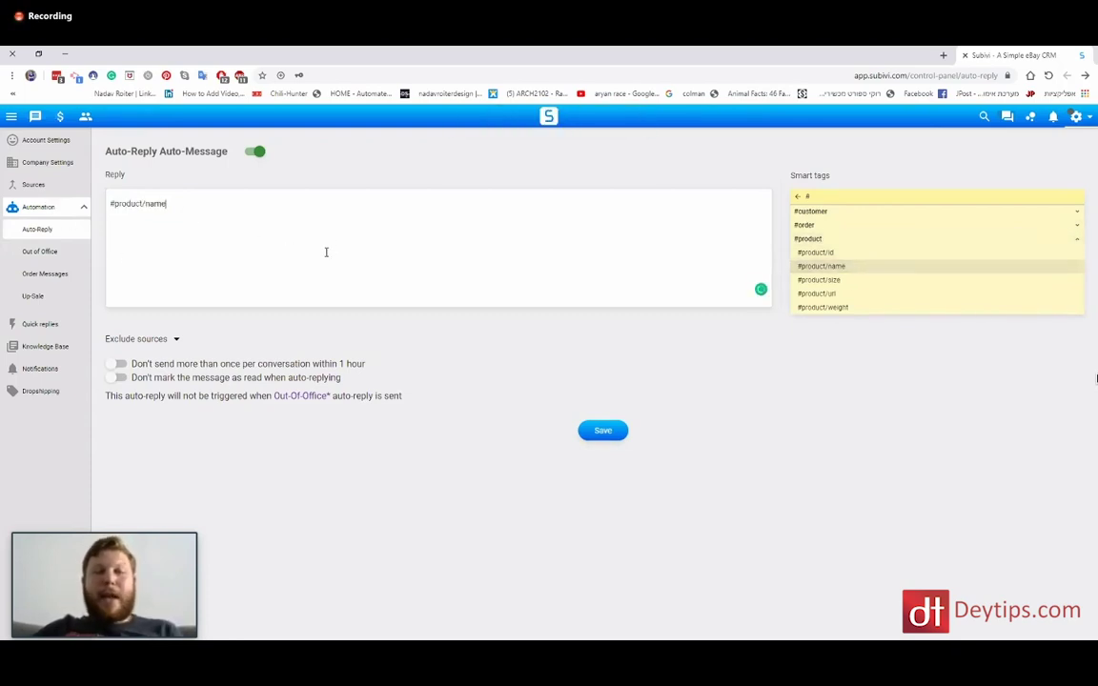